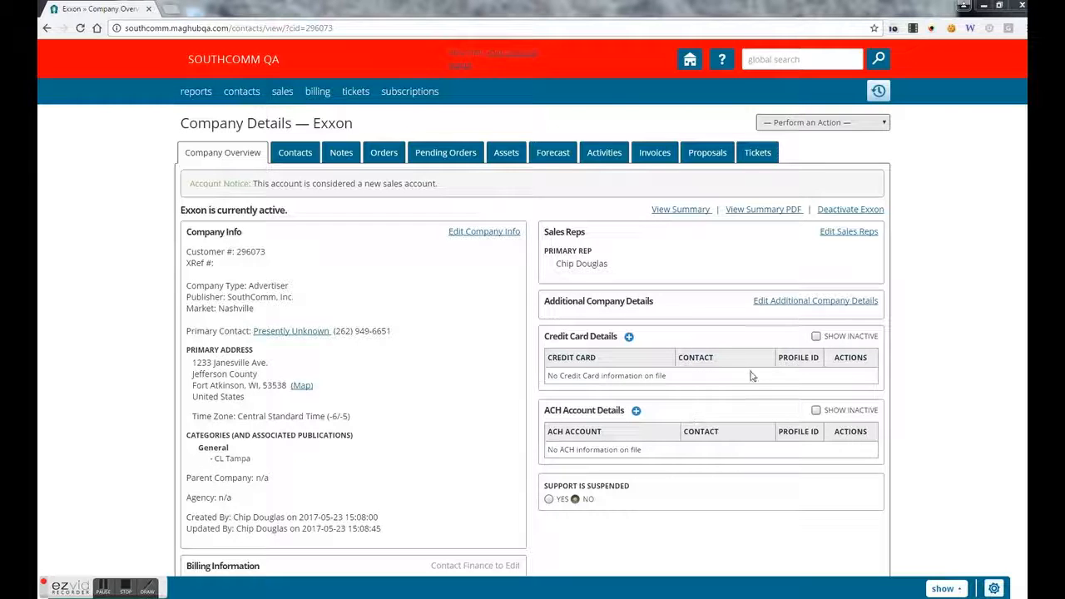
scroll(1023, 416, down, 2)
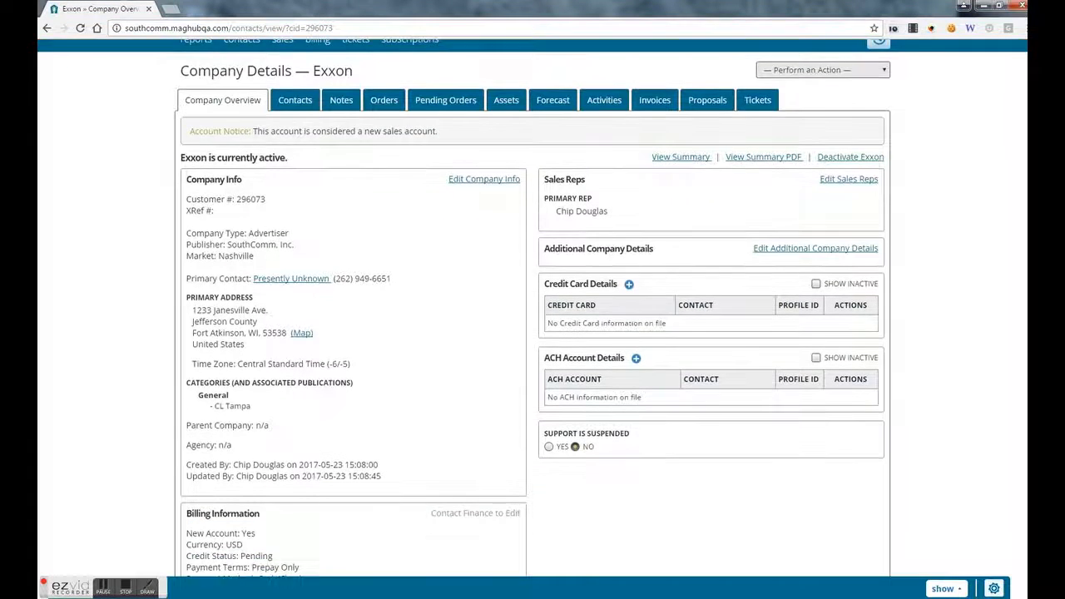
scroll(1019, 454, down, 1)
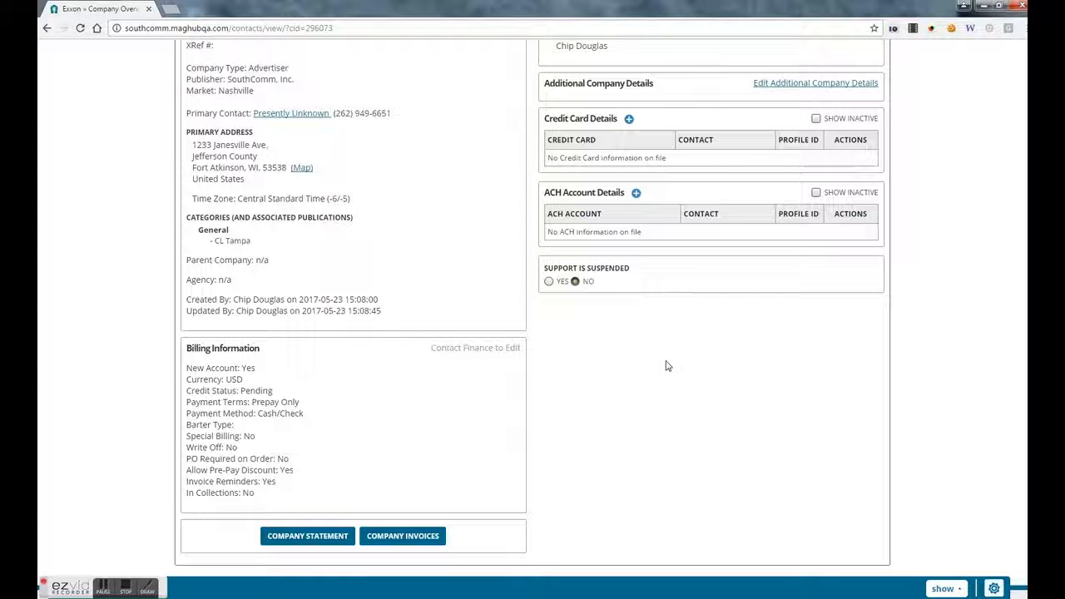
scroll(672, 386, up, 3)
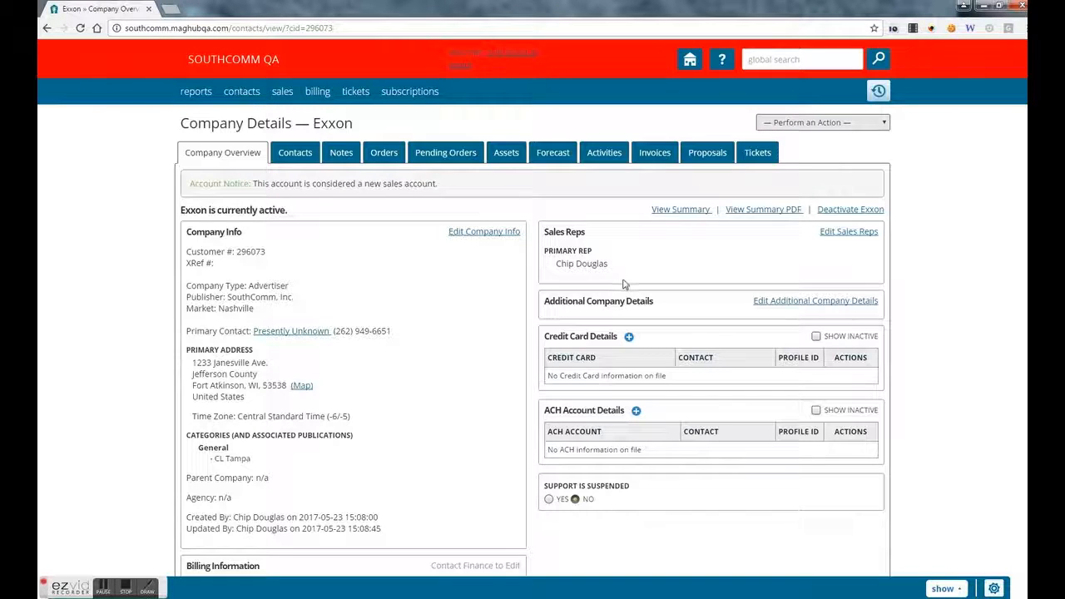
- Search for 'mat', open MAT JACK INC's company page in a new tab, then return to Exxon
click(775, 63)
text(m)
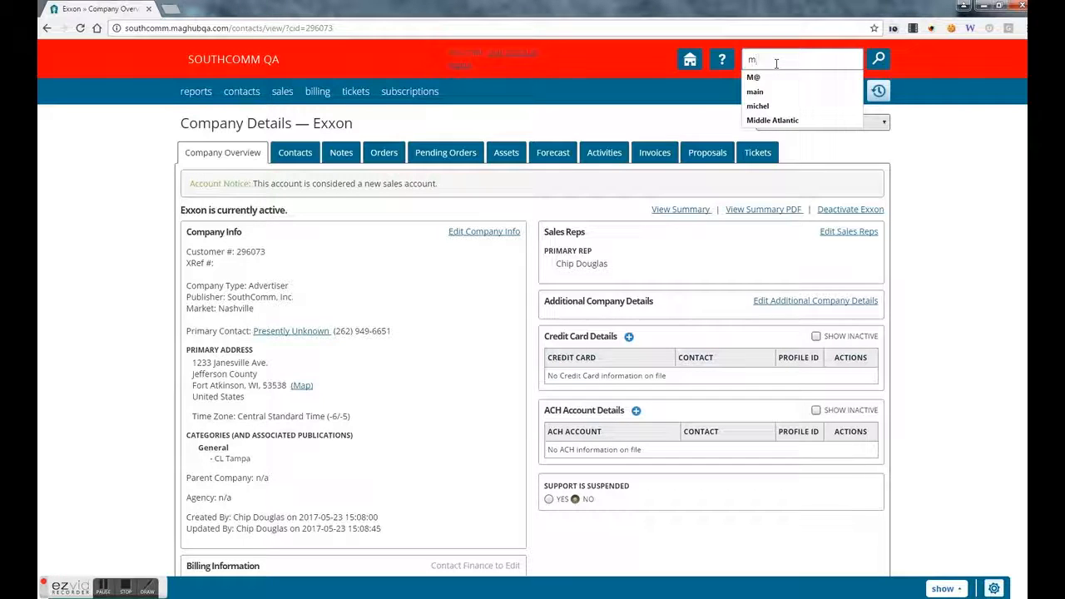
text(at)
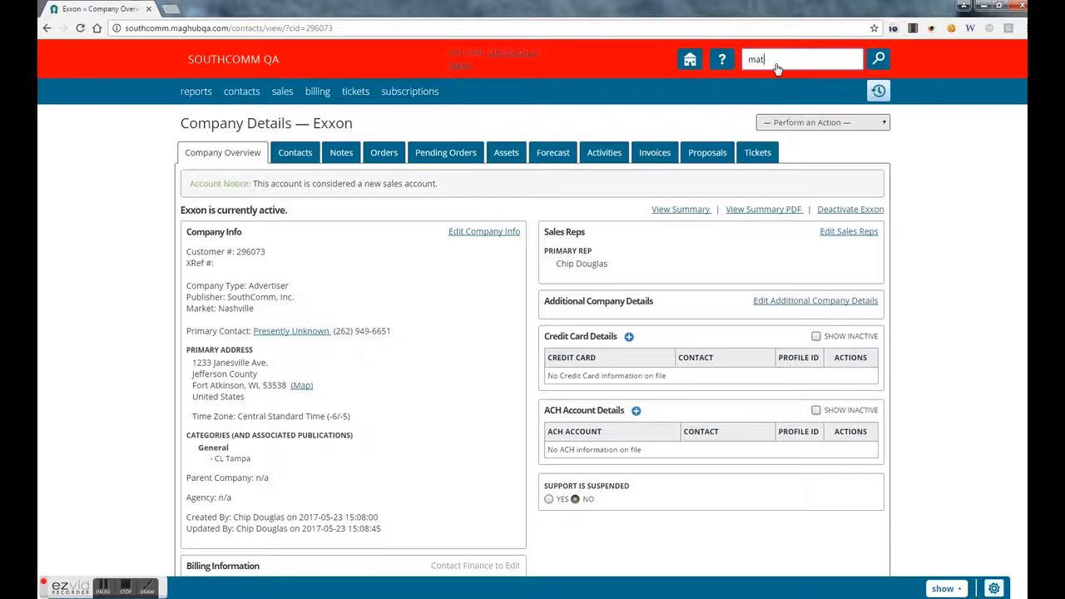
key(Return)
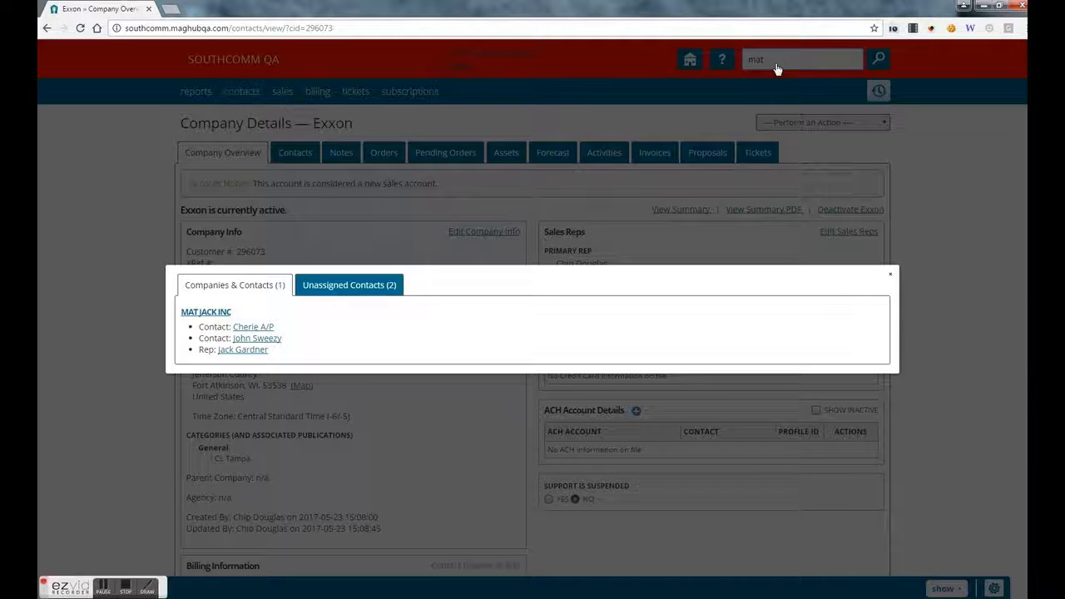
middle_click(214, 314)
click(203, 10)
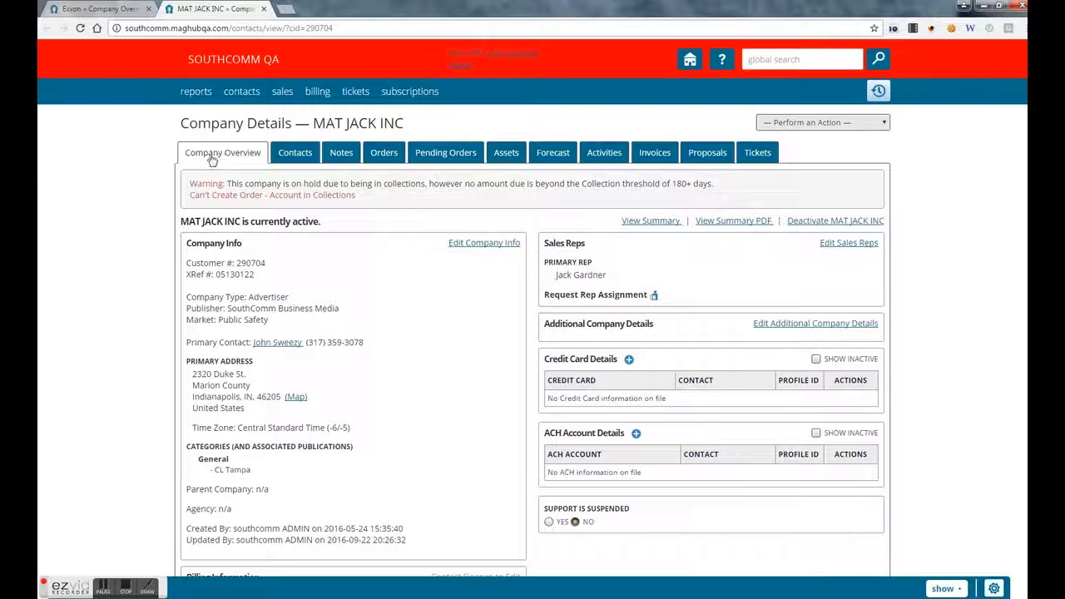
click(114, 11)
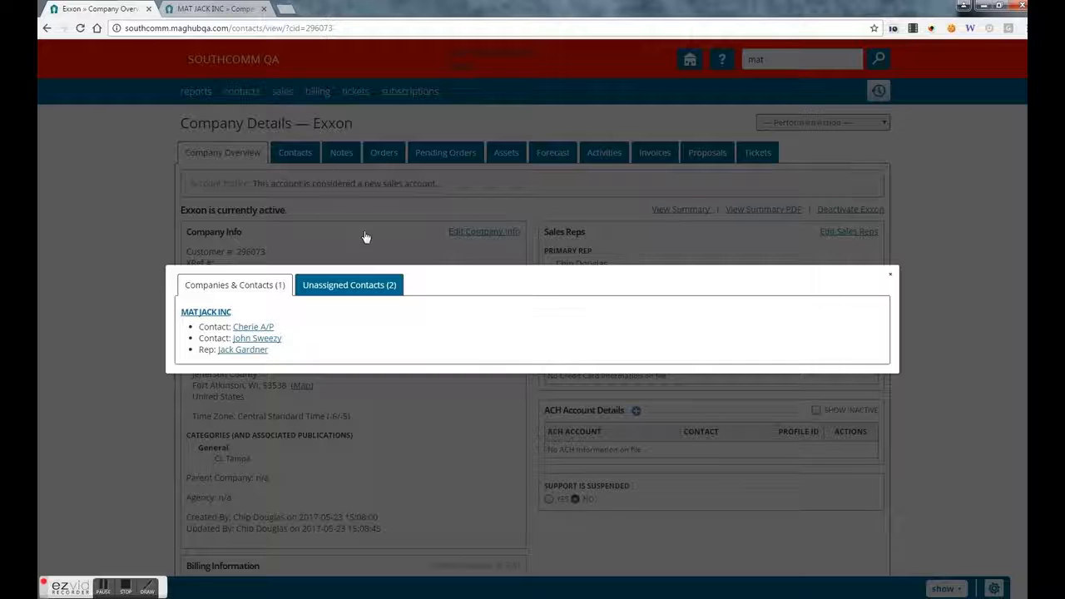
- Close the search results and open Exxon's Edit Company Info form
click(889, 277)
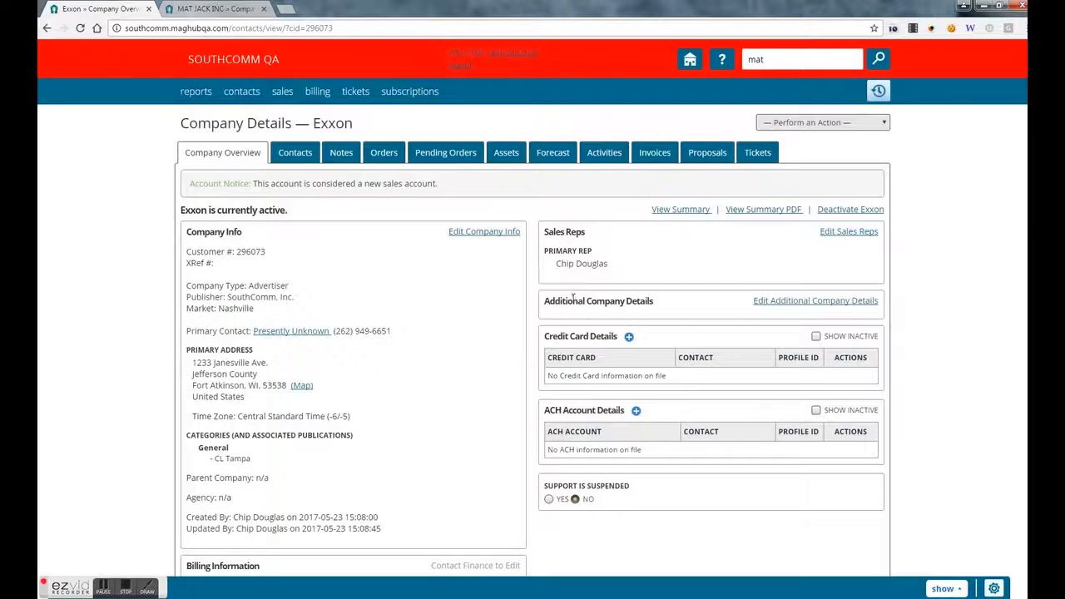
click(481, 233)
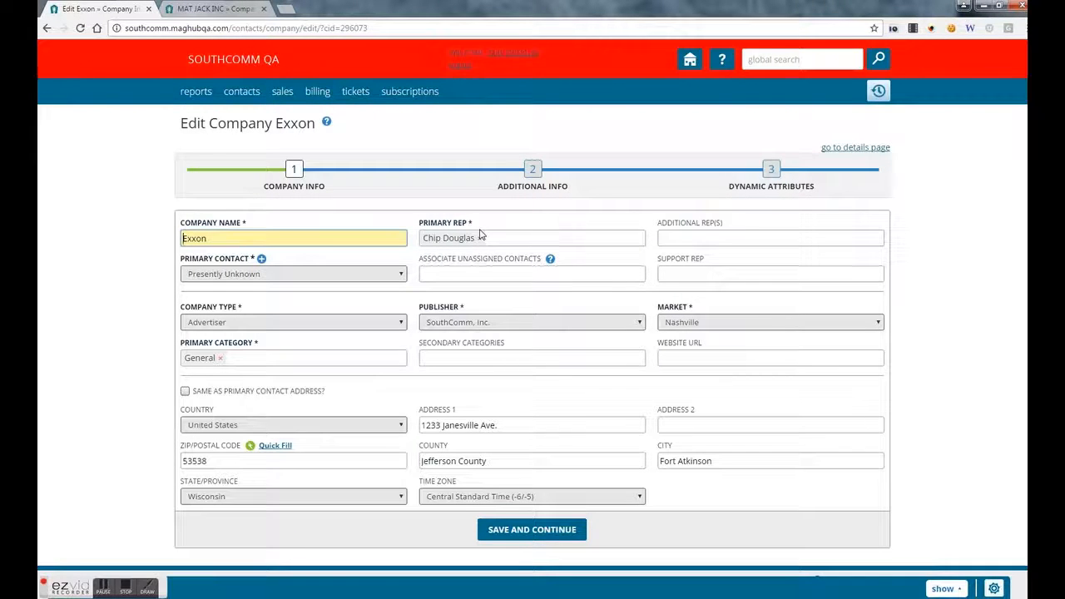
scroll(479, 235, down, 1)
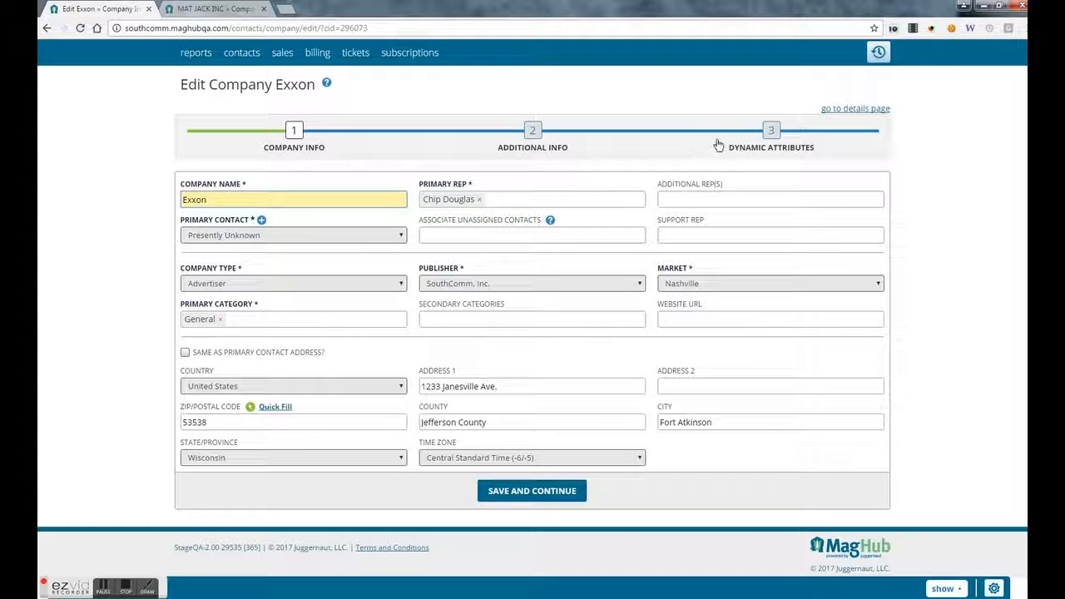
- Step through Additional Info and Dynamic Attributes unchanged, then go back to Exxon's details page
click(540, 146)
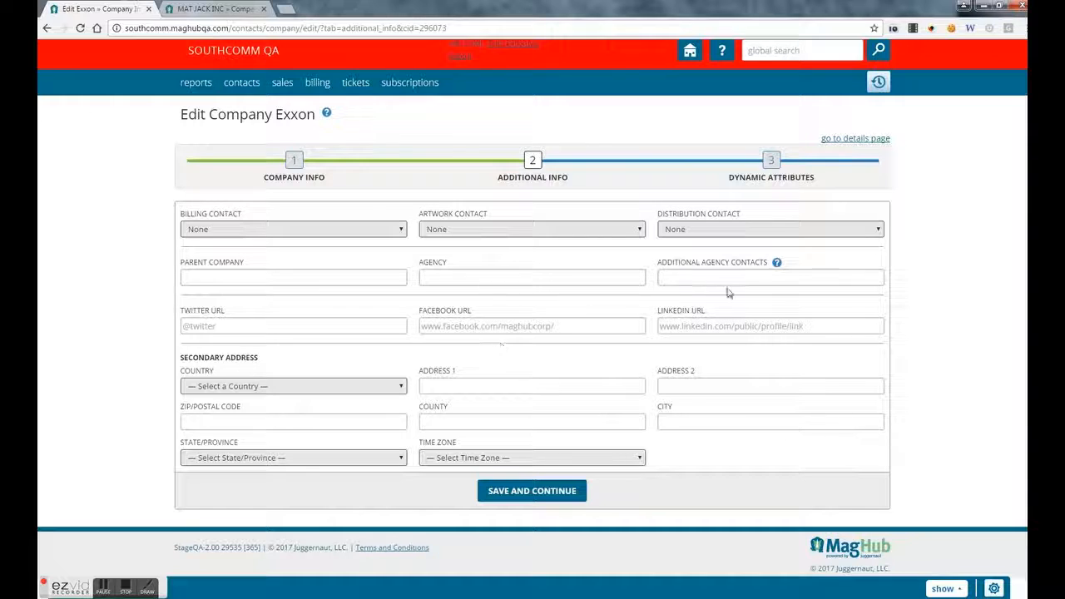
click(771, 161)
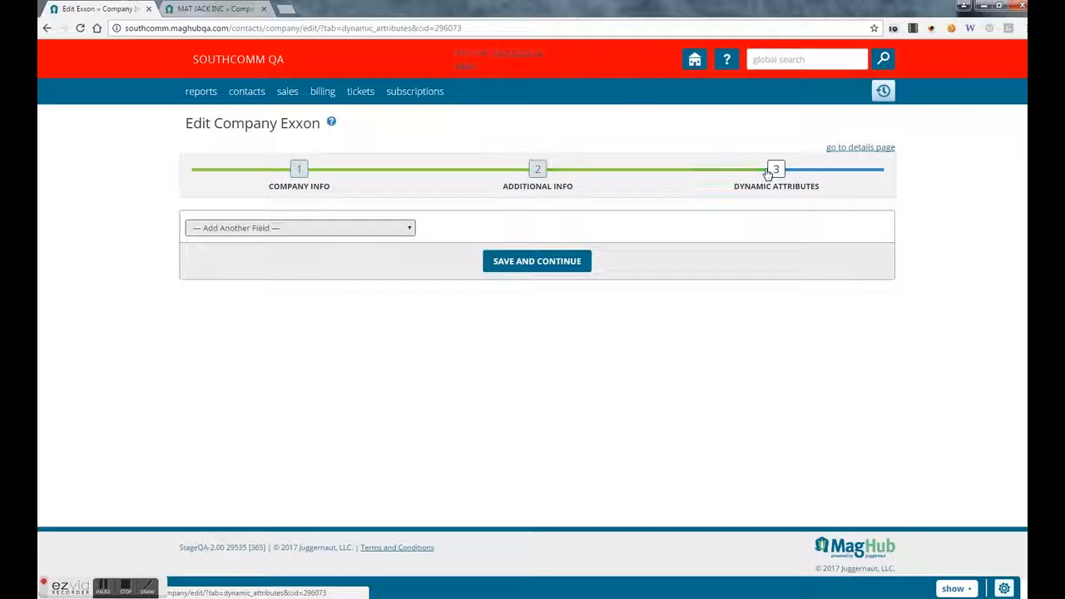
click(409, 229)
click(823, 228)
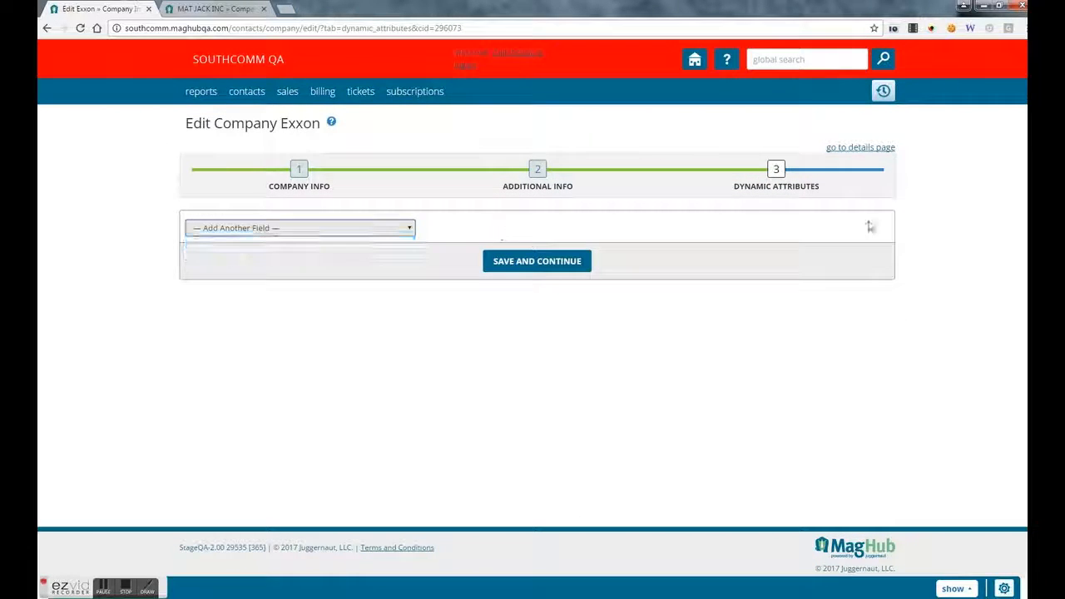
click(861, 155)
scroll(590, 376, down, 3)
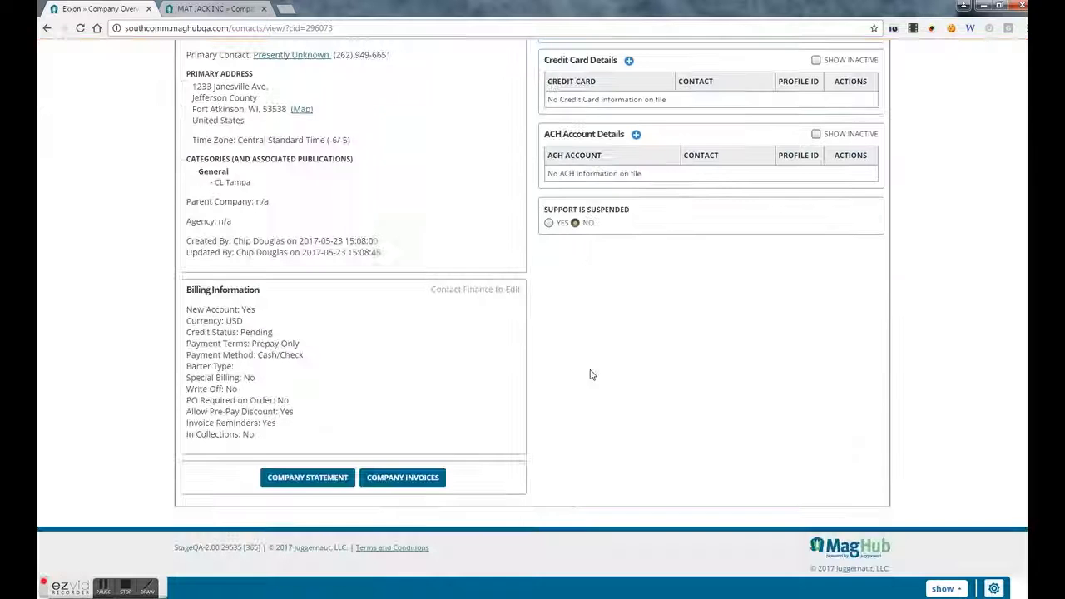
scroll(596, 375, up, 3)
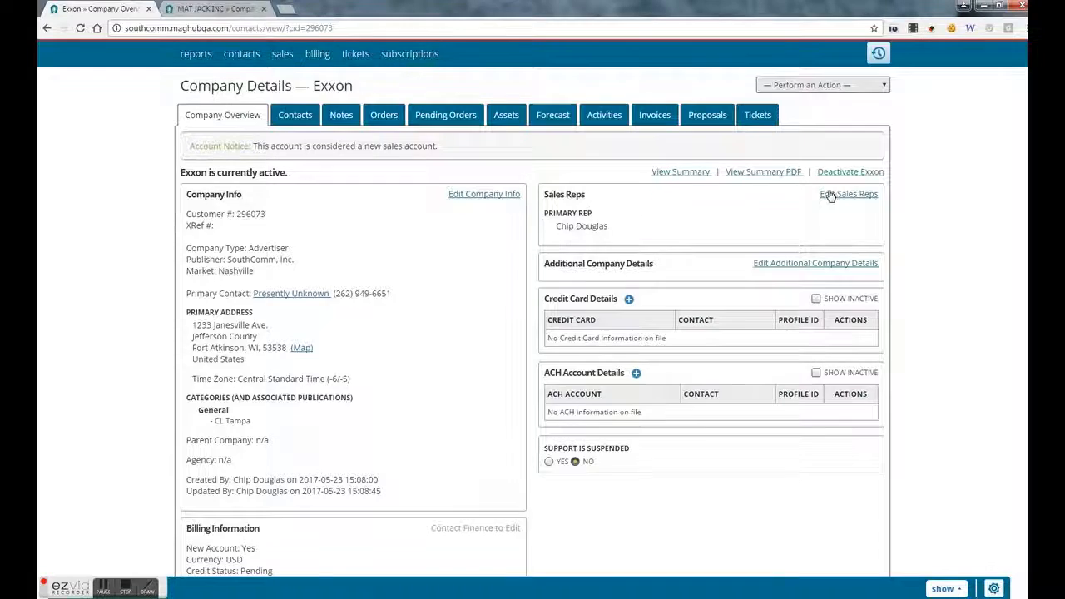
click(828, 194)
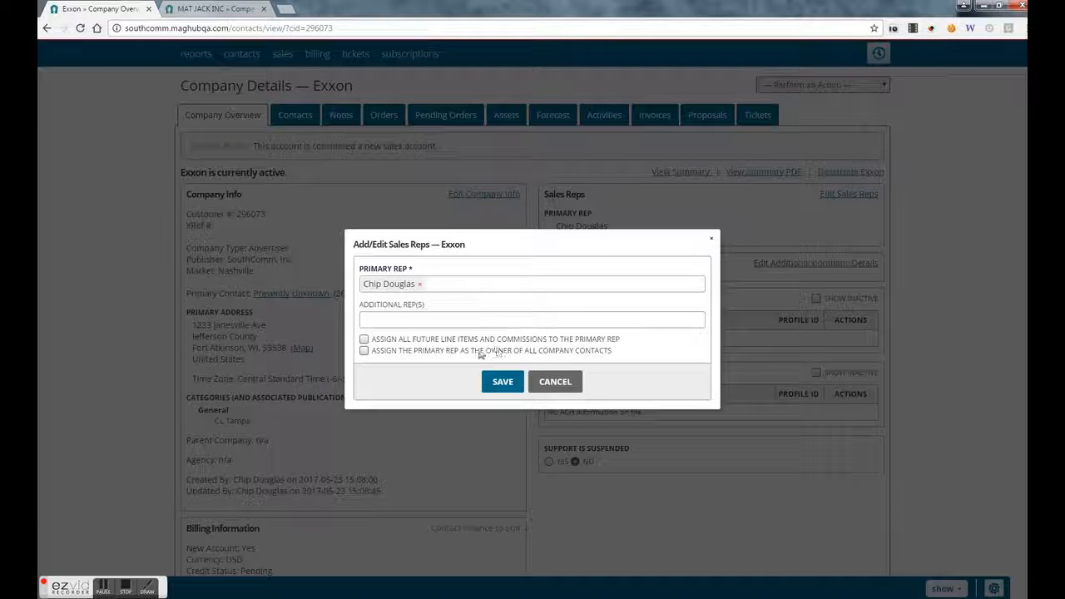
click(431, 324)
click(551, 392)
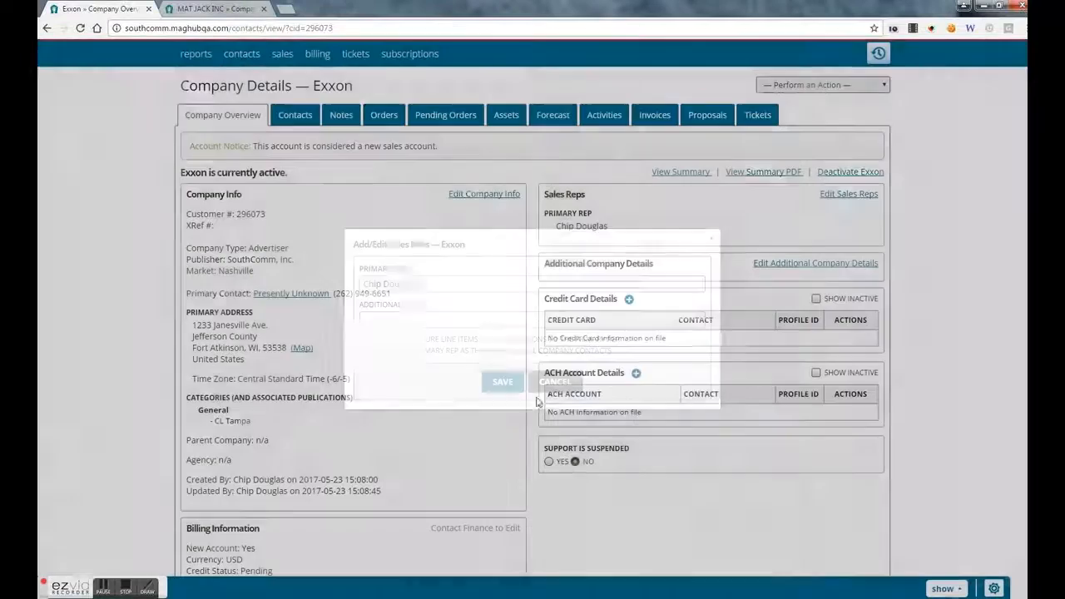
click(809, 265)
click(360, 314)
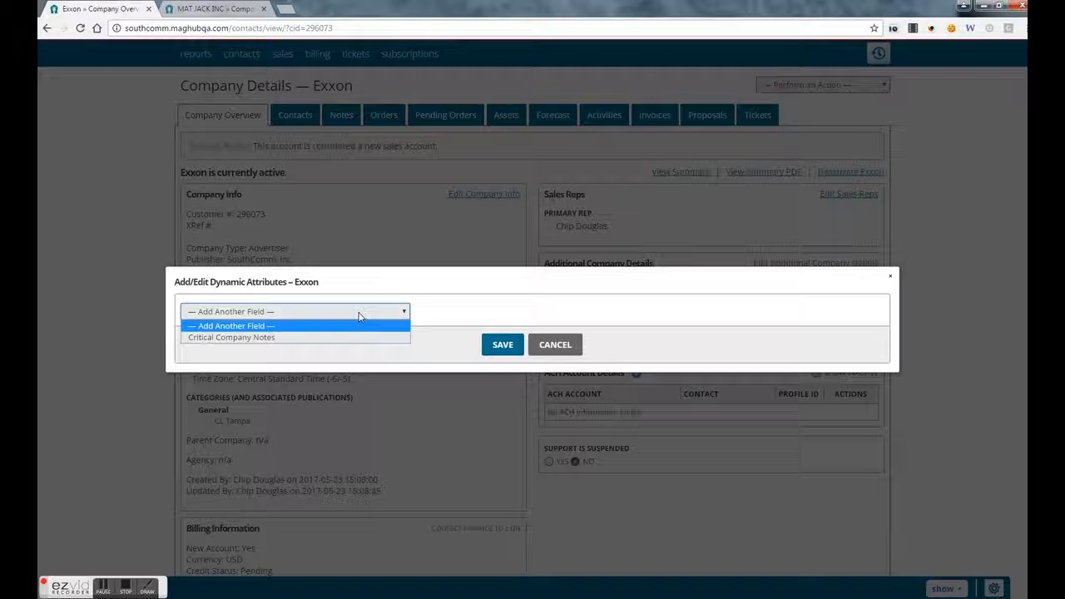
drag(193, 282, 238, 282)
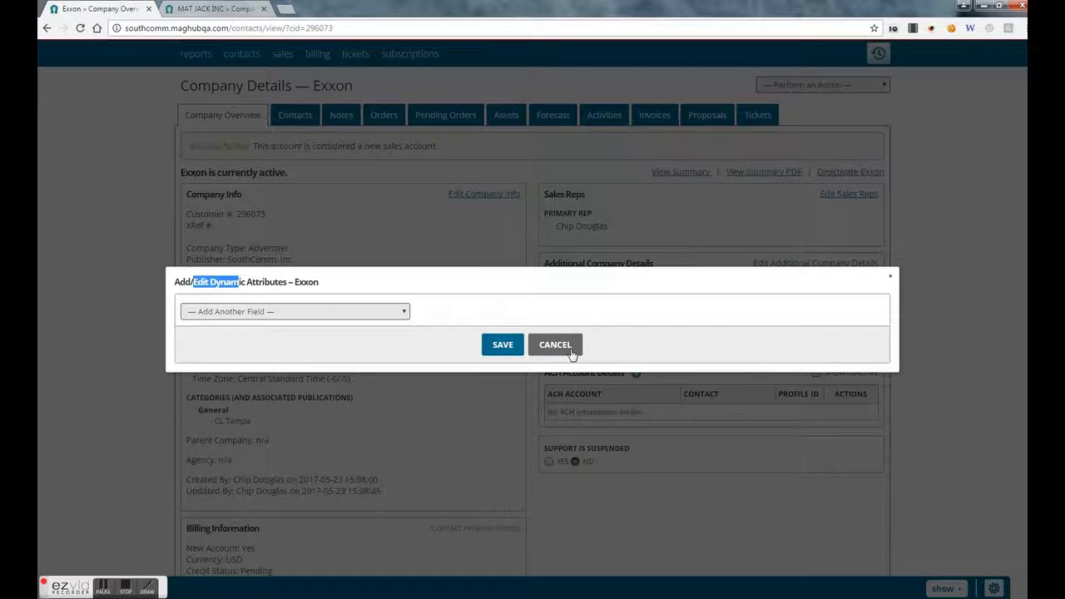
click(571, 353)
scroll(671, 400, down, 1)
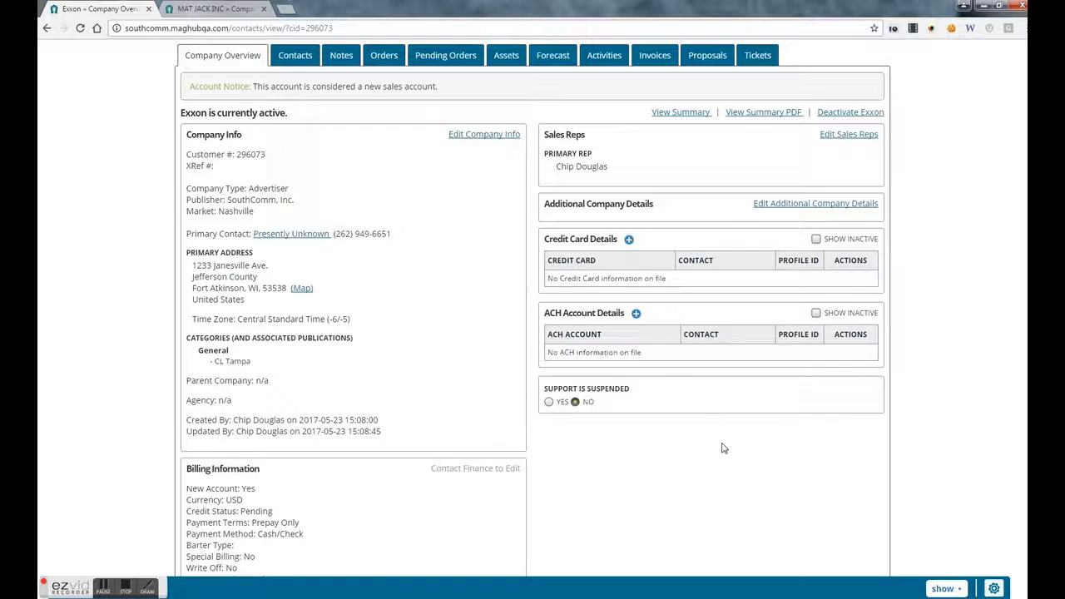
- Show Exxon's Contacts list and open the primary contact's edit page
scroll(712, 468, up, 2)
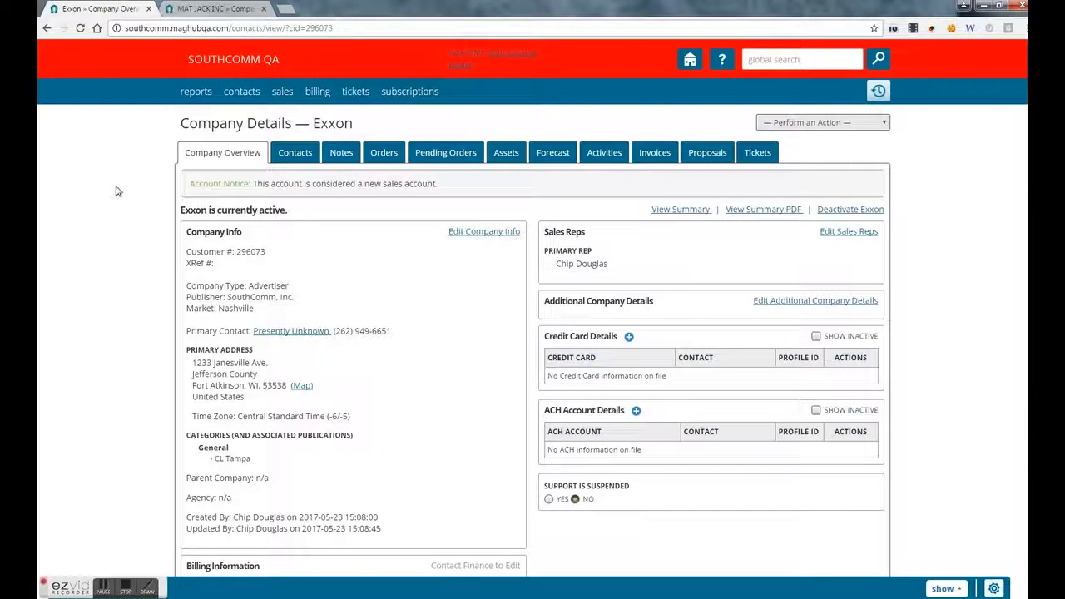
click(291, 160)
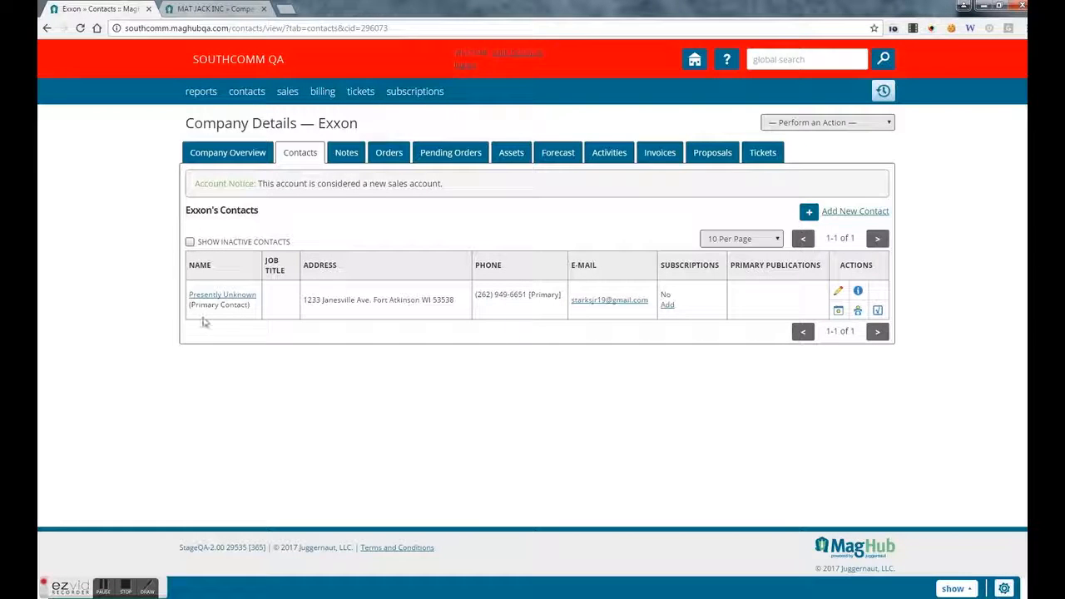
drag(192, 305, 263, 310)
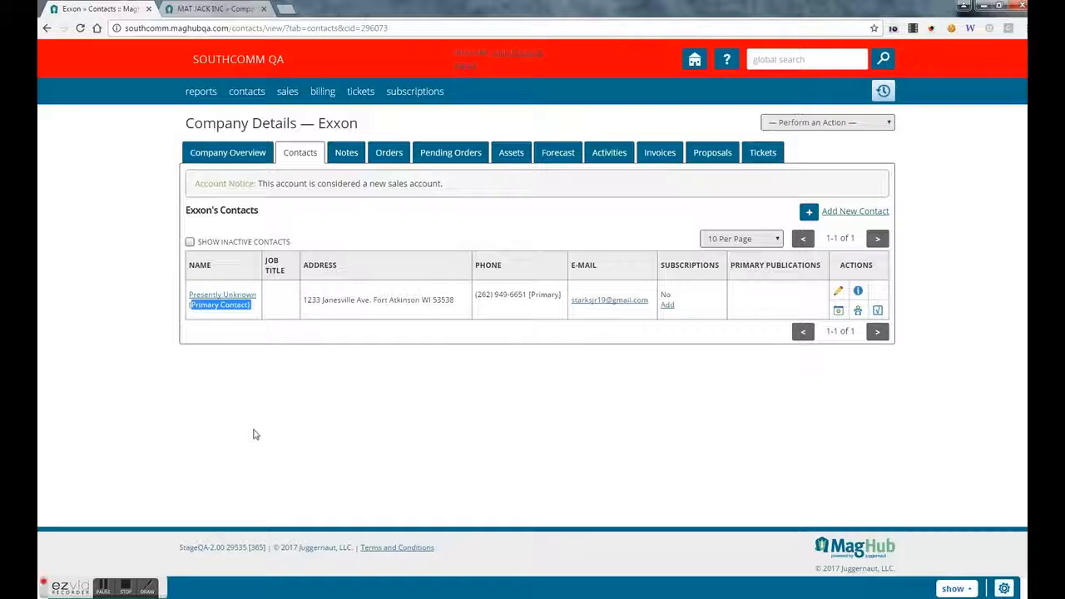
click(324, 357)
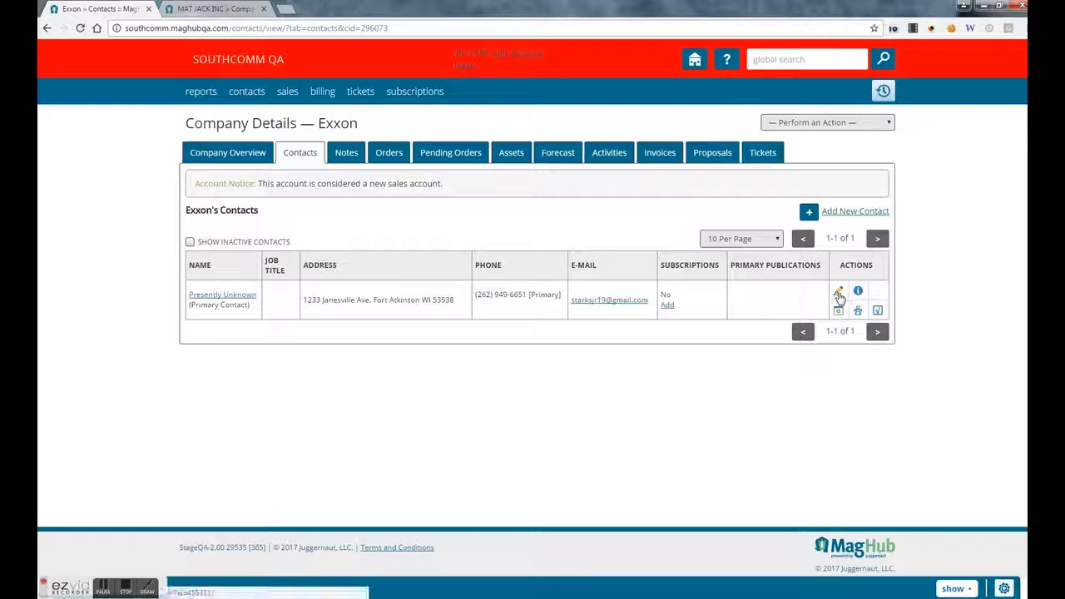
click(839, 295)
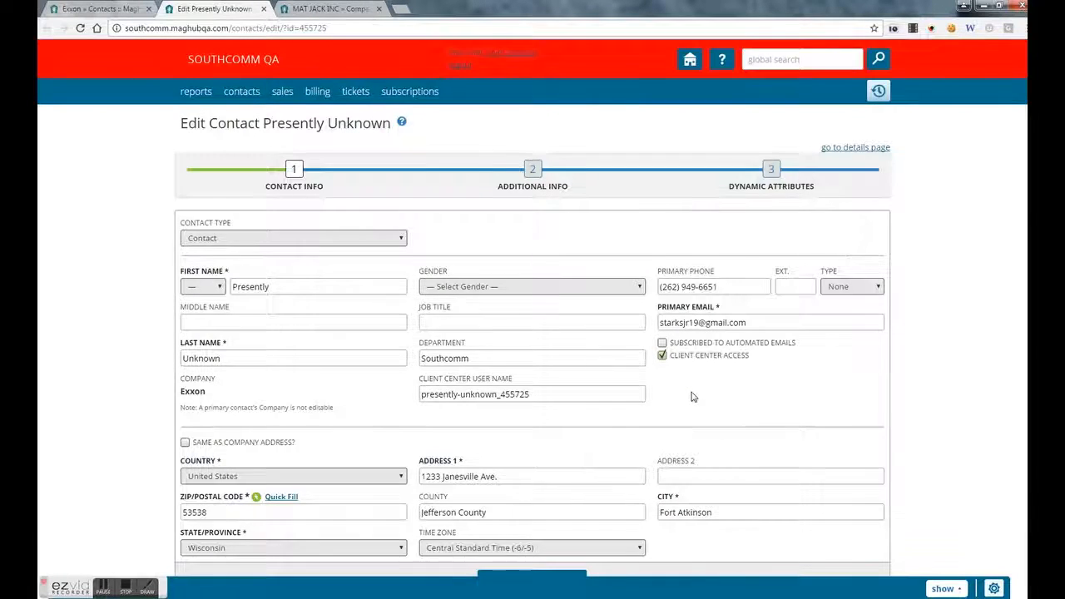
scroll(691, 401, down, 1)
scroll(691, 406, up, 1)
click(823, 150)
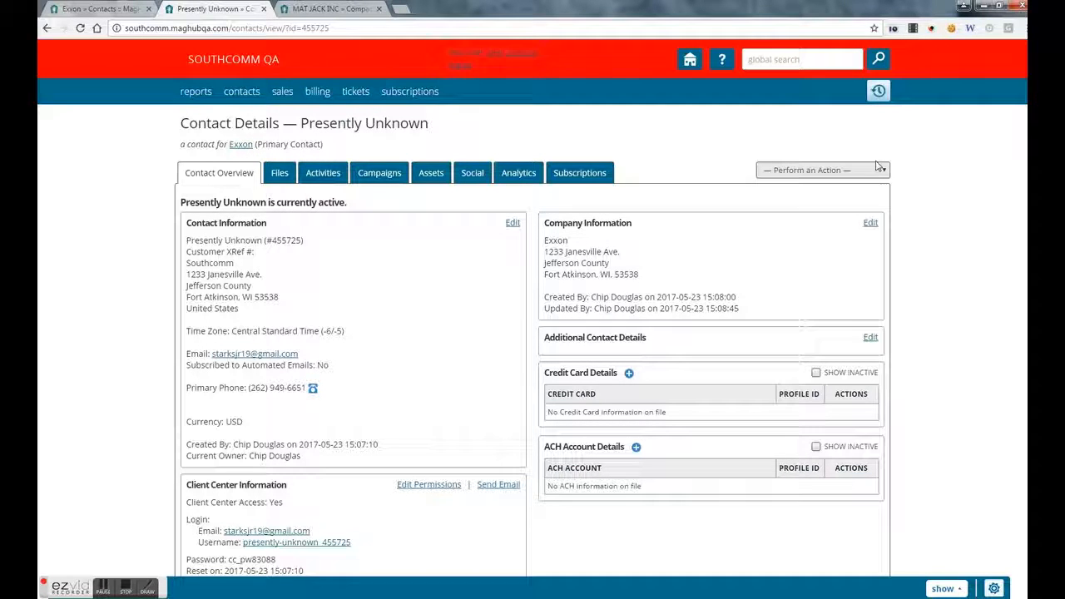
click(878, 93)
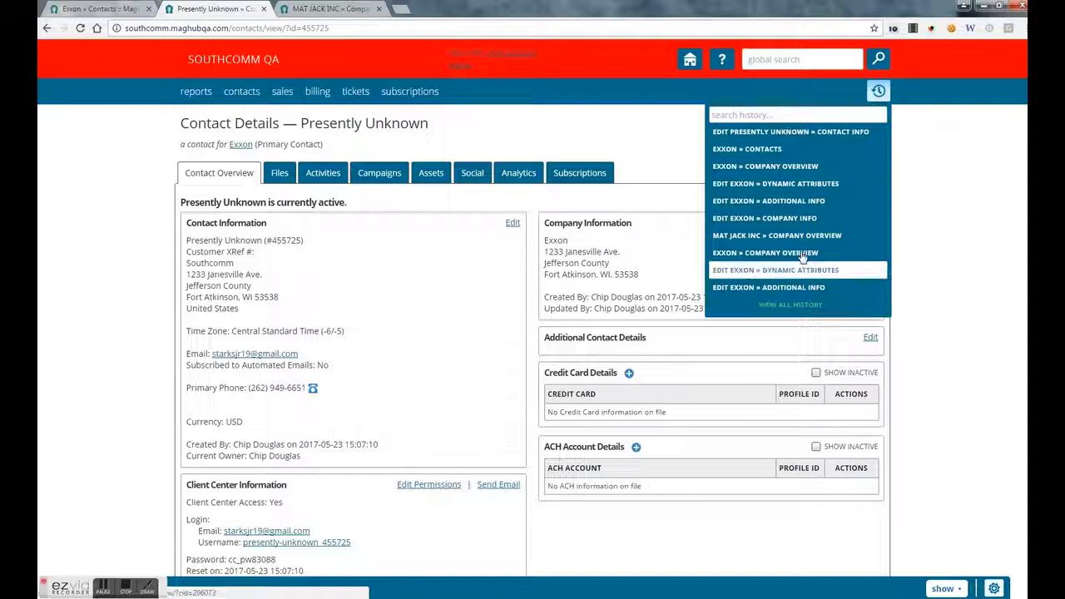
click(799, 167)
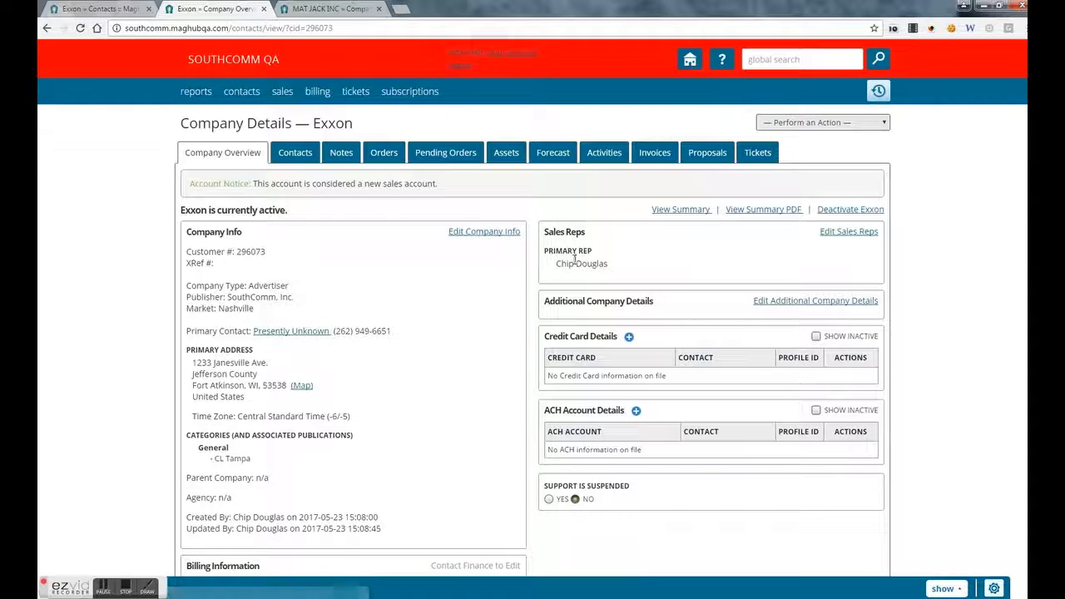
- Add and save a note 'Follow up call on Ad Requests' attached to Exxon's primary contact
click(295, 155)
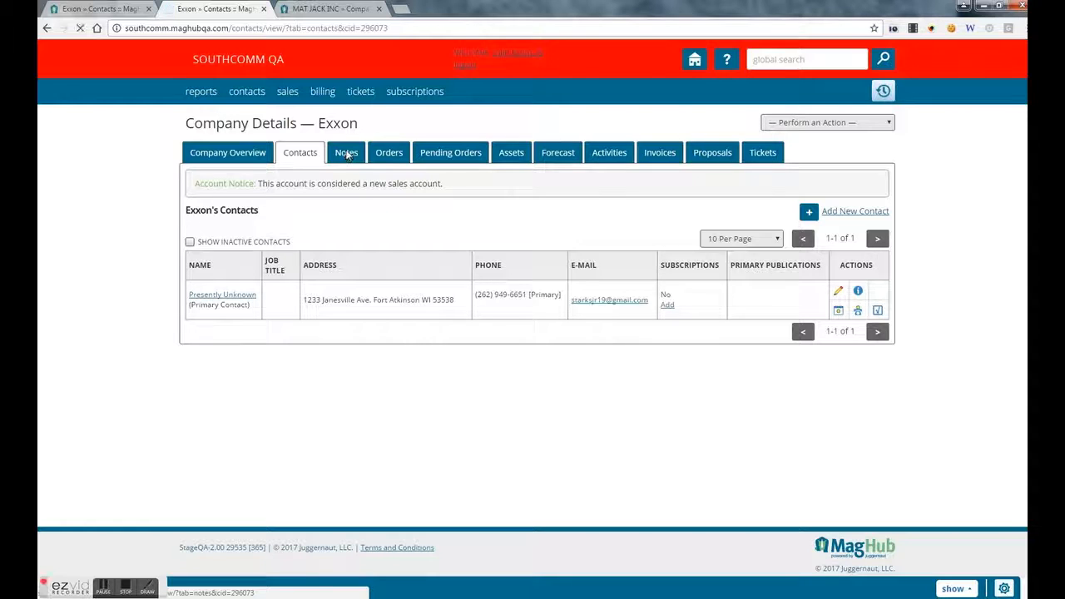
click(347, 156)
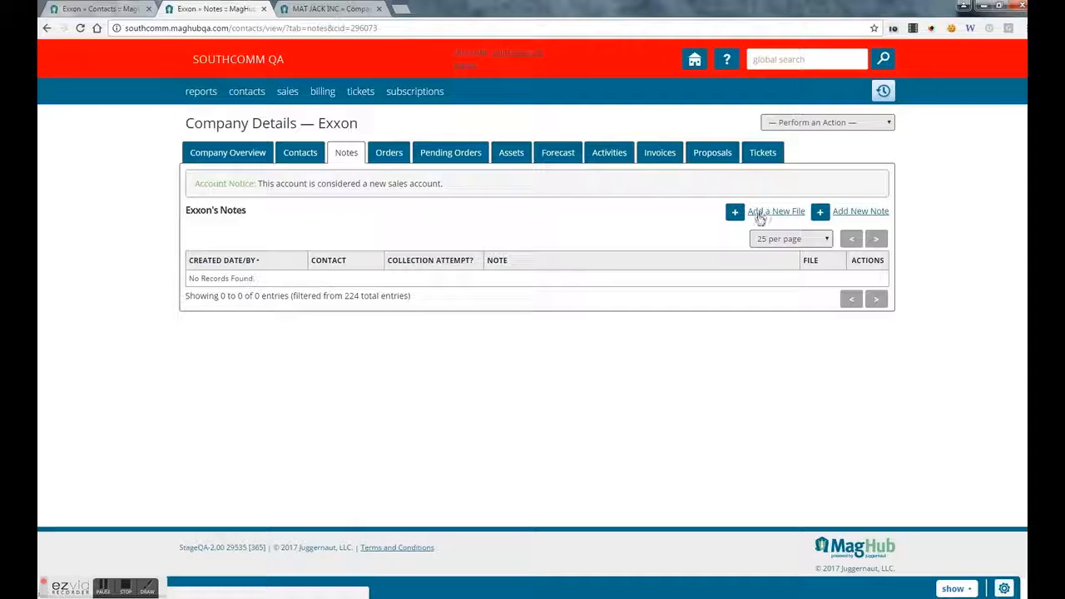
click(842, 215)
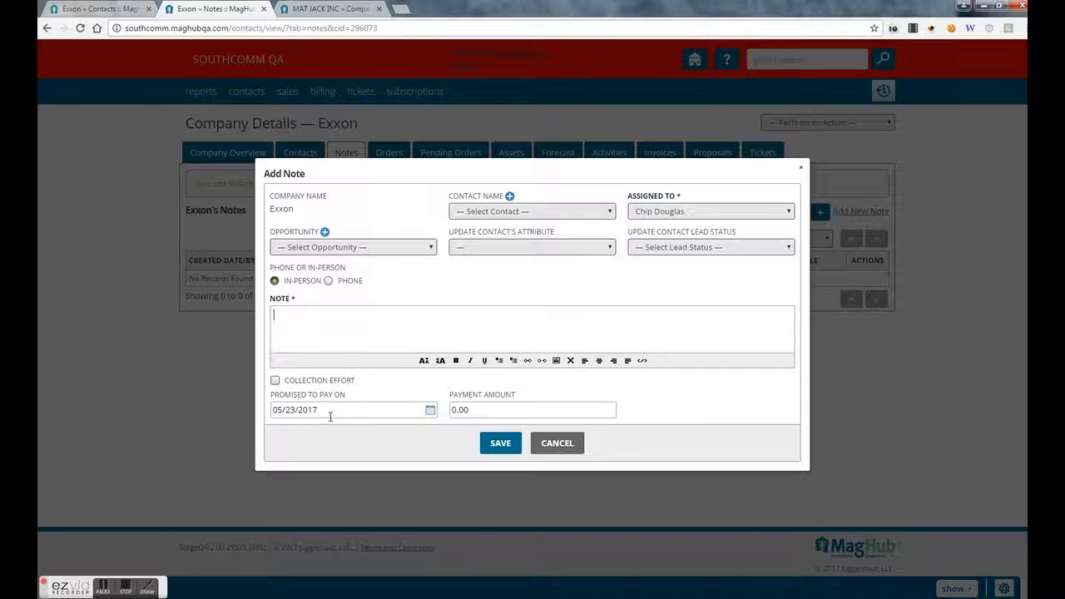
click(530, 212)
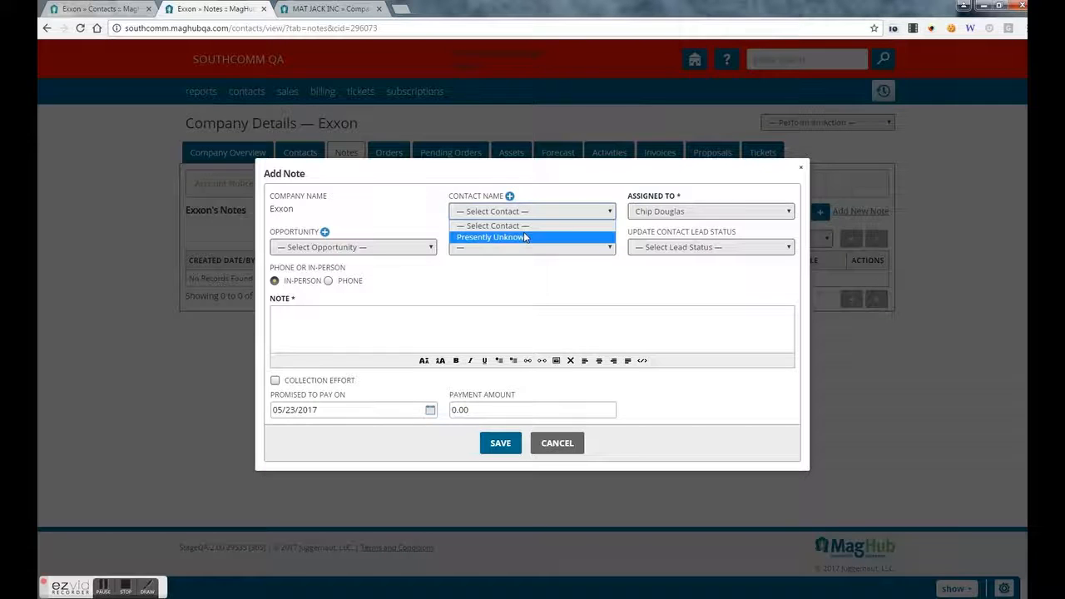
click(524, 237)
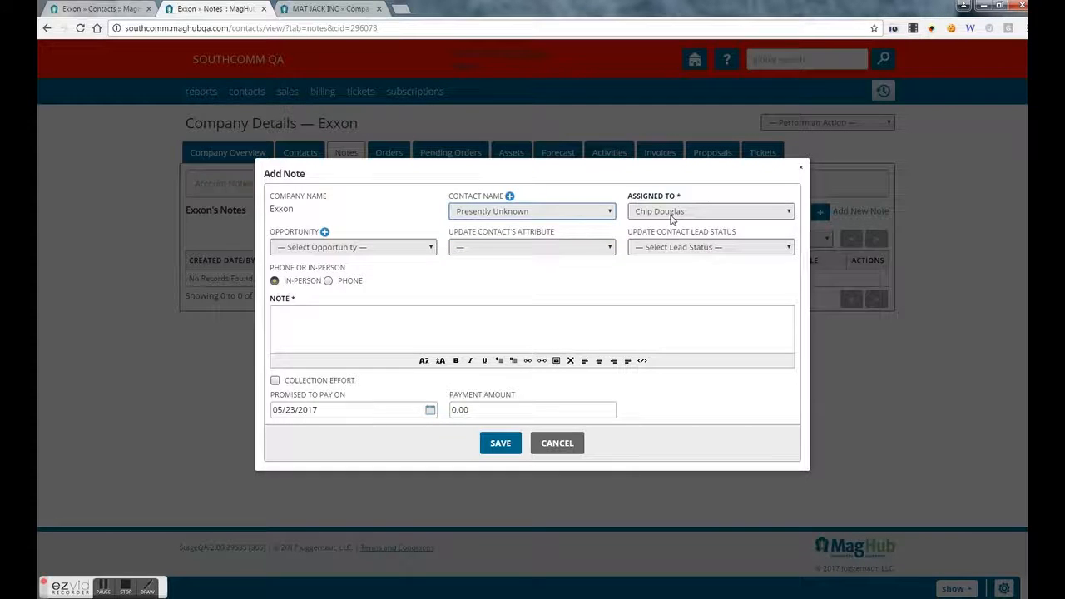
click(676, 248)
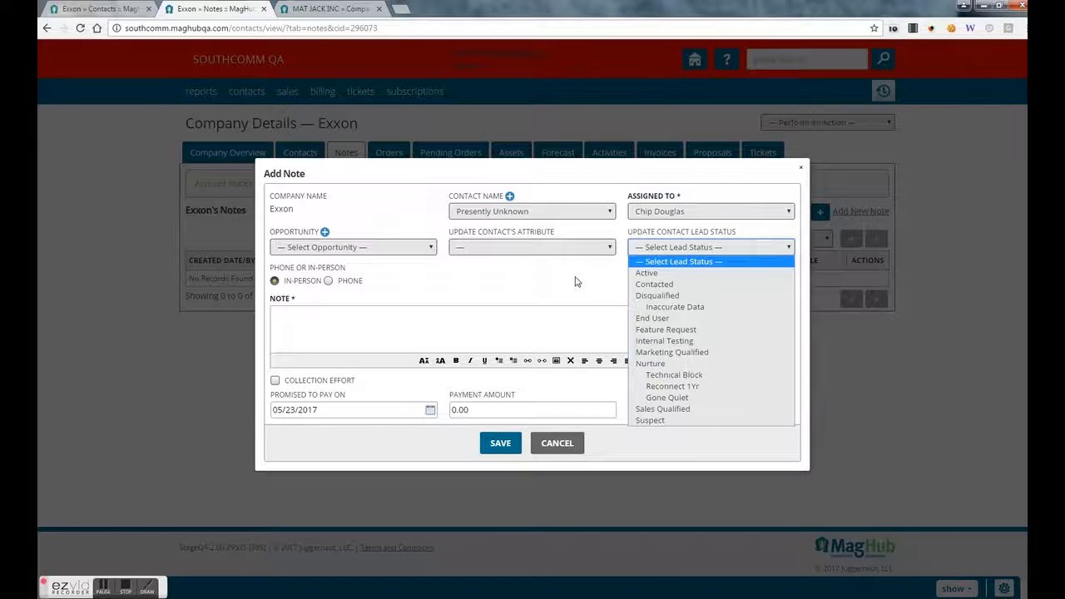
click(453, 336)
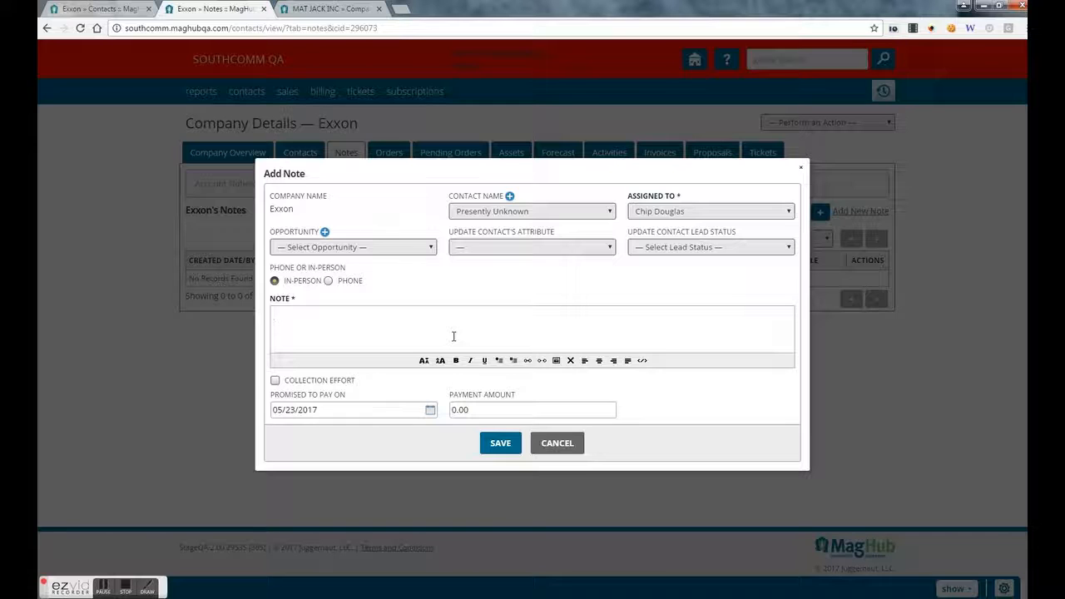
text(Follow up call on Ad Requests)
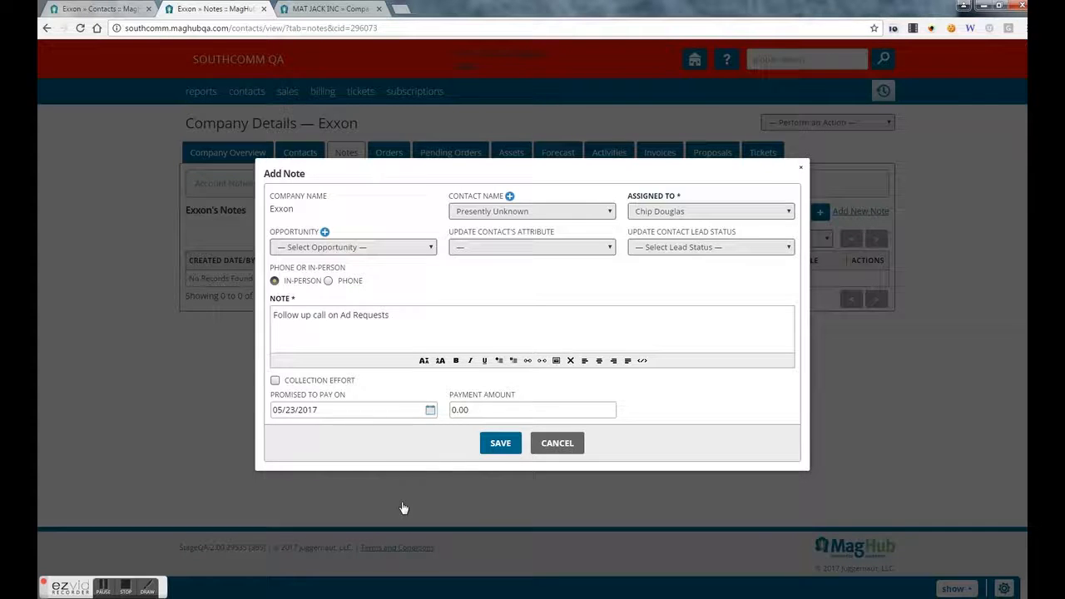
click(501, 444)
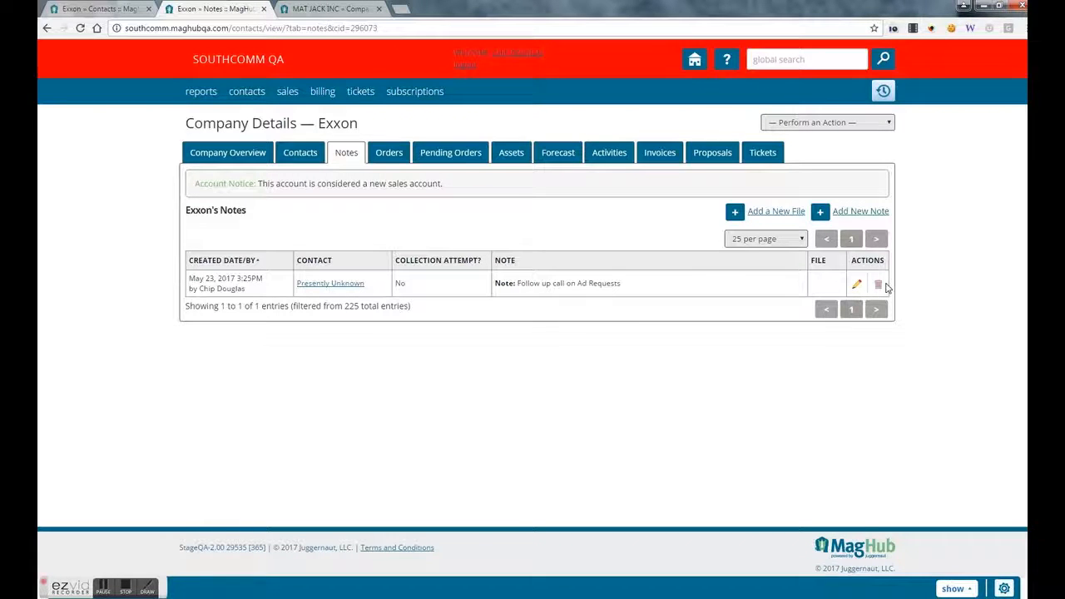
click(386, 154)
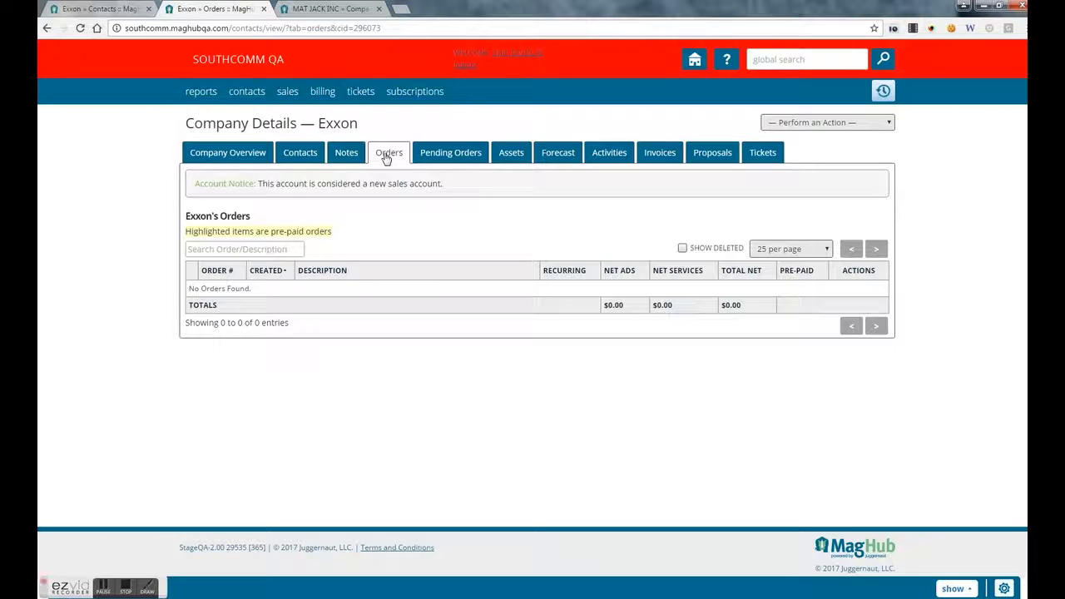
- Review Exxon's Pending Orders, Assets, Forecast, Activities, Invoices, Proposals and Tickets tabs, then open Perform an Action
click(445, 162)
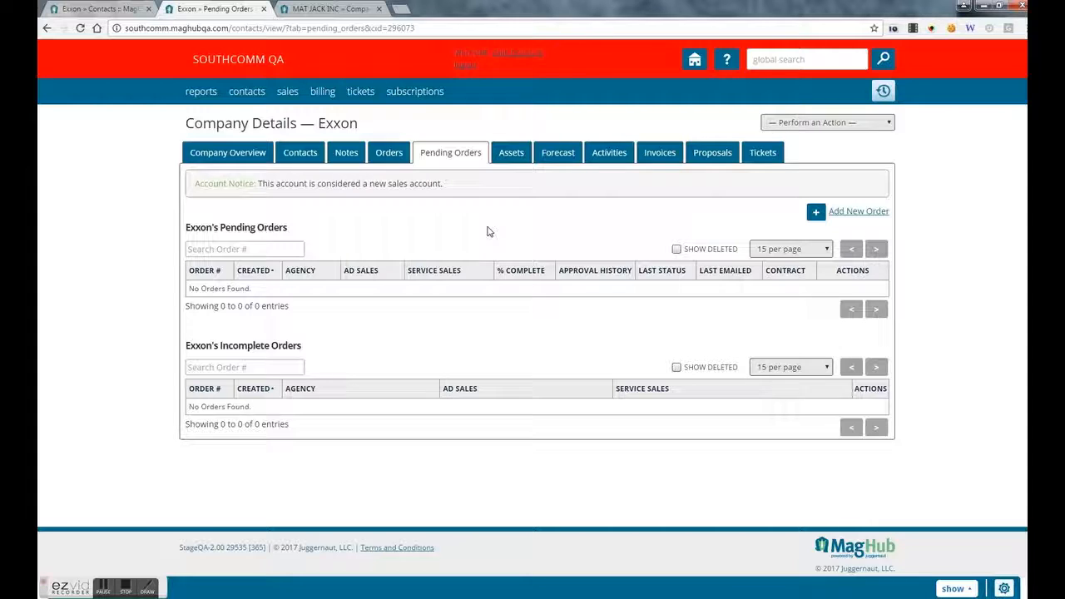
click(512, 157)
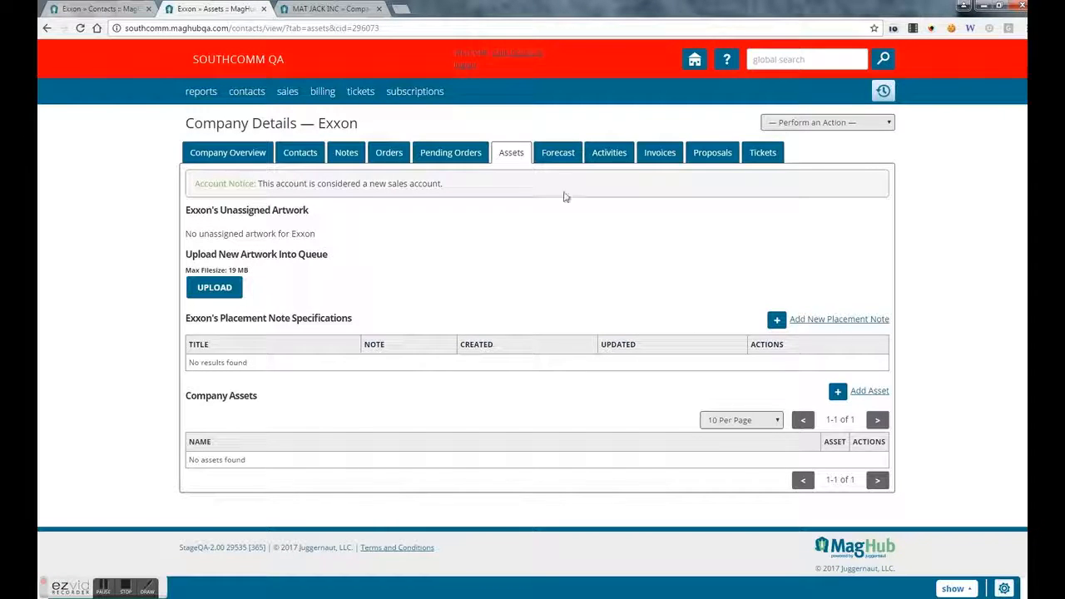
click(555, 160)
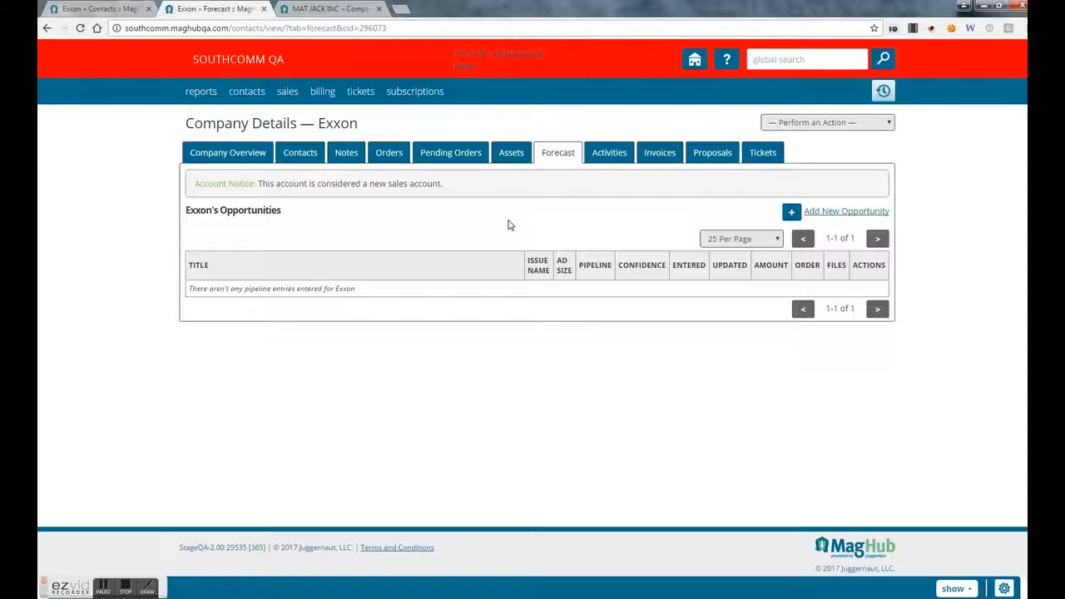
click(601, 159)
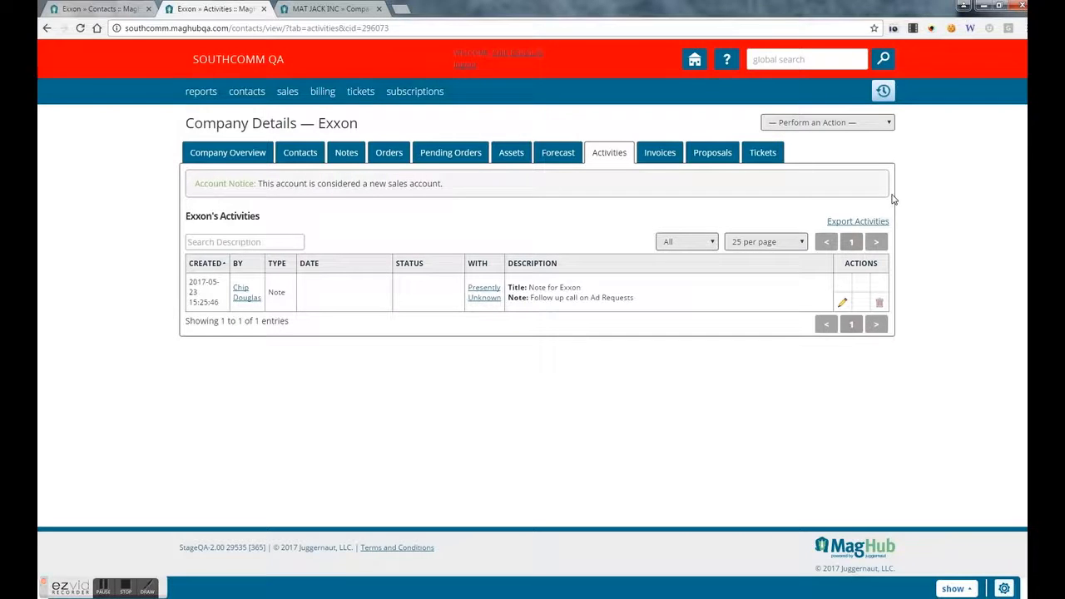
click(647, 155)
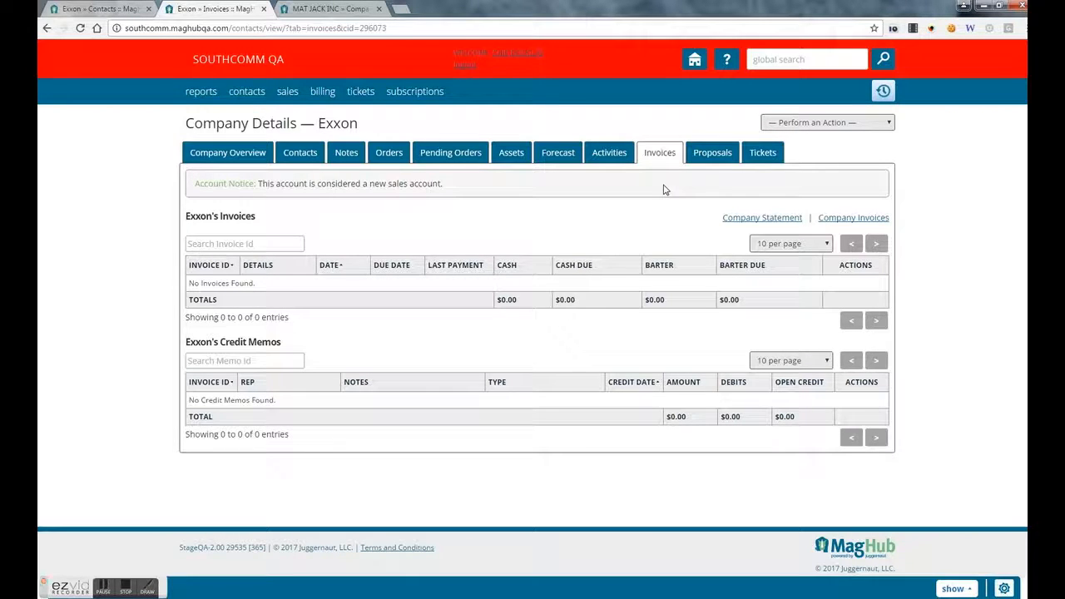
click(713, 155)
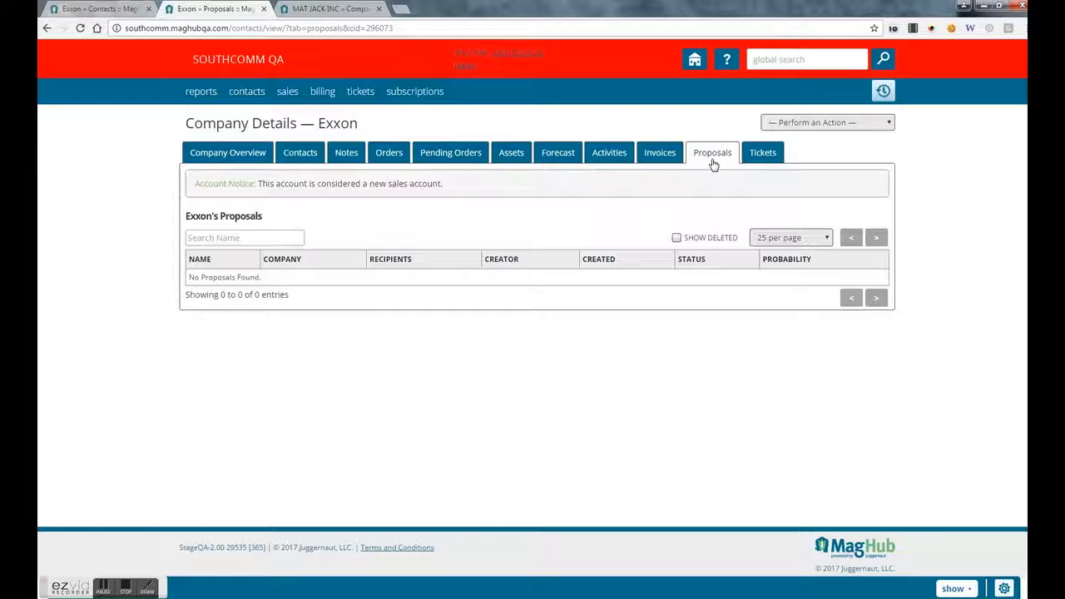
click(768, 155)
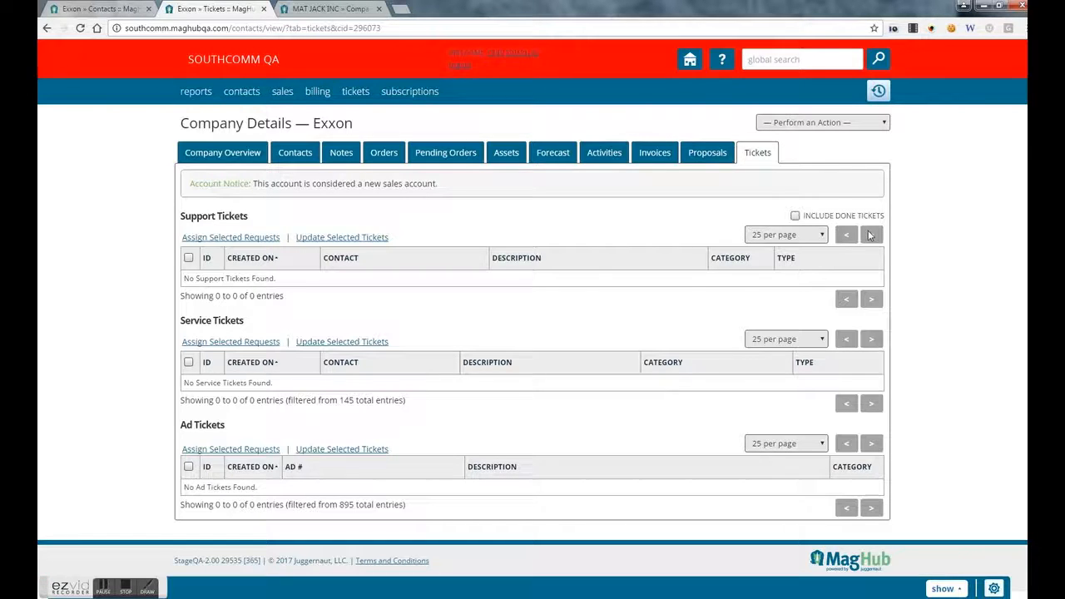
click(822, 124)
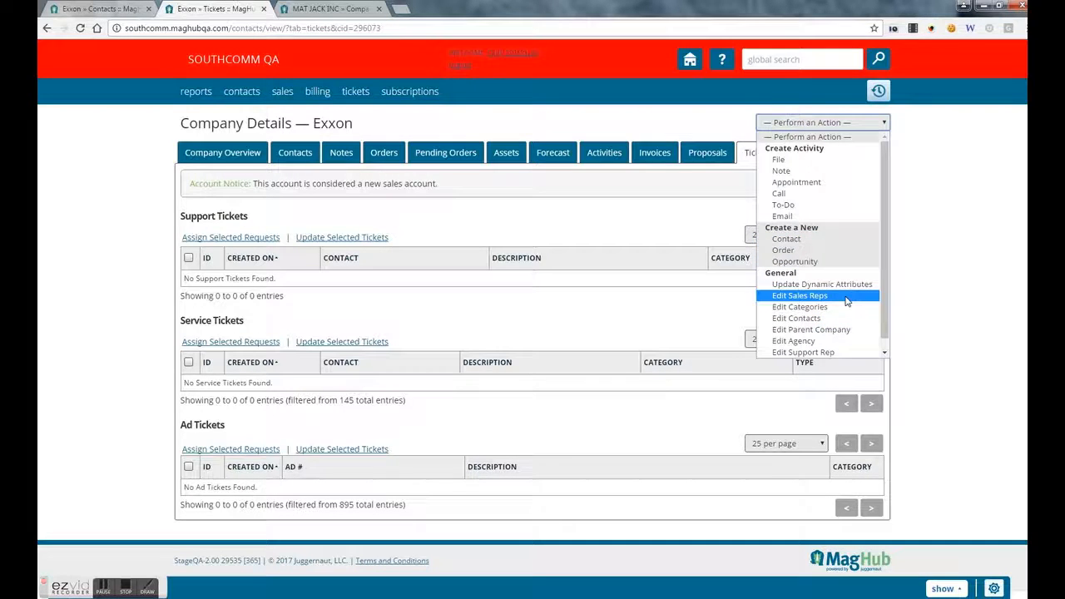
- Return to Exxon's Company Overview, show its Contacts and open the primary contact's details
click(237, 150)
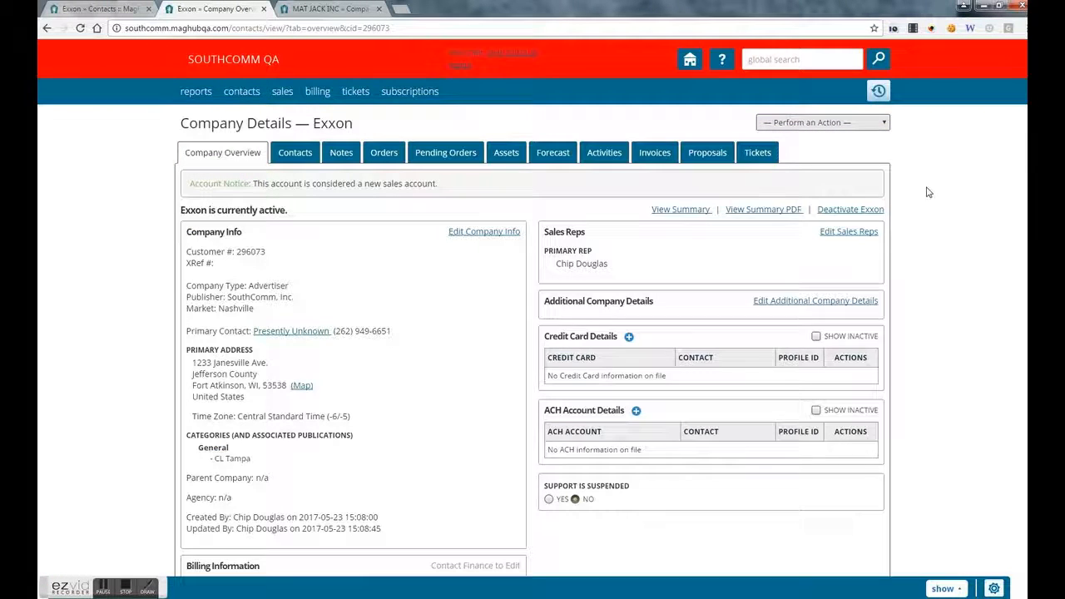
scroll(929, 191, down, 3)
scroll(642, 208, up, 3)
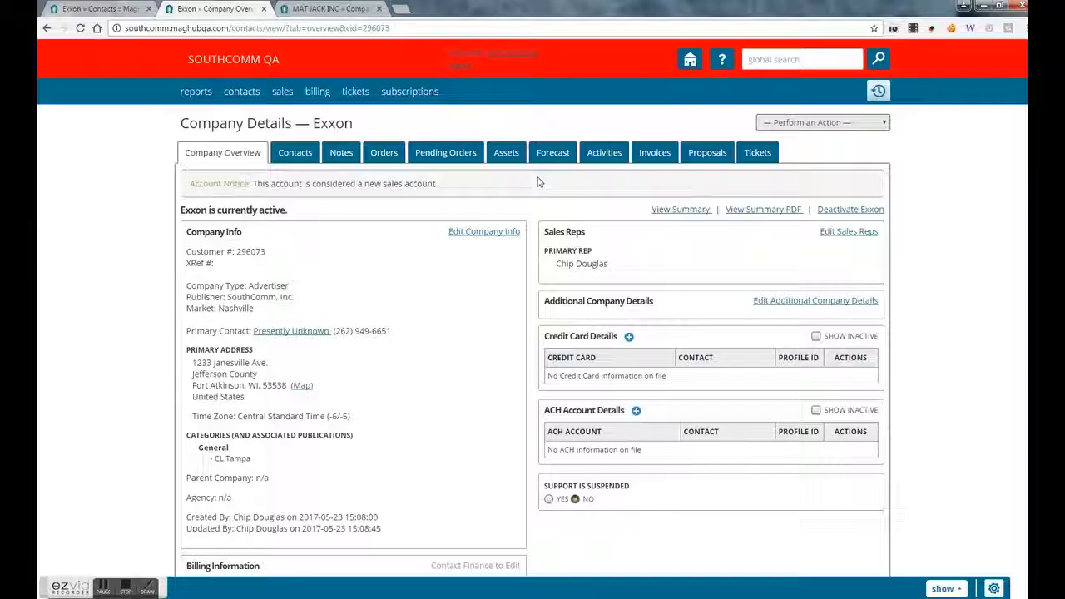
scroll(539, 181, down, 3)
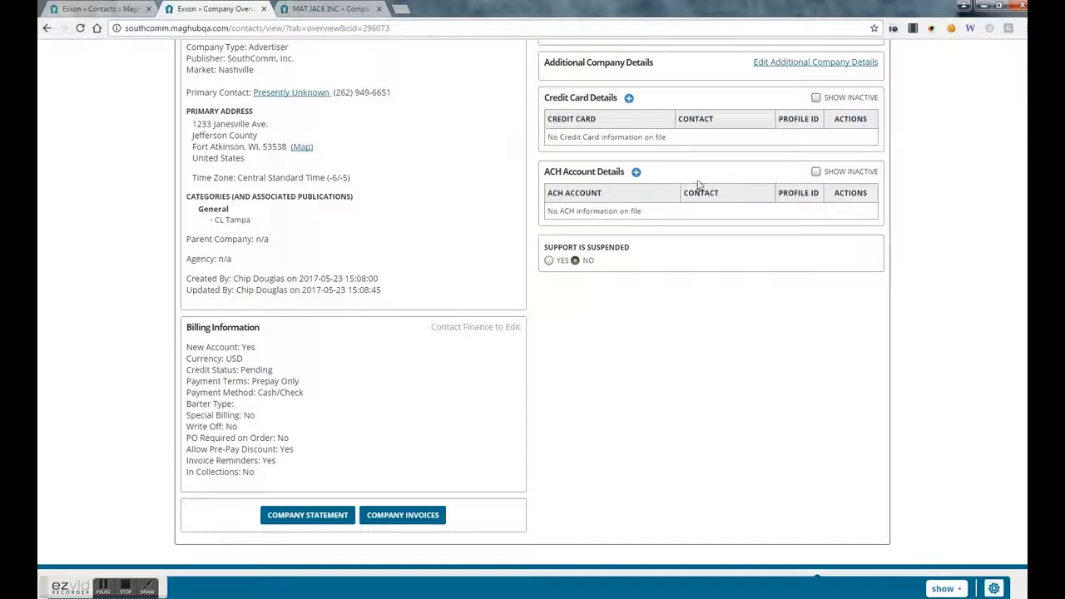
scroll(582, 233, up, 3)
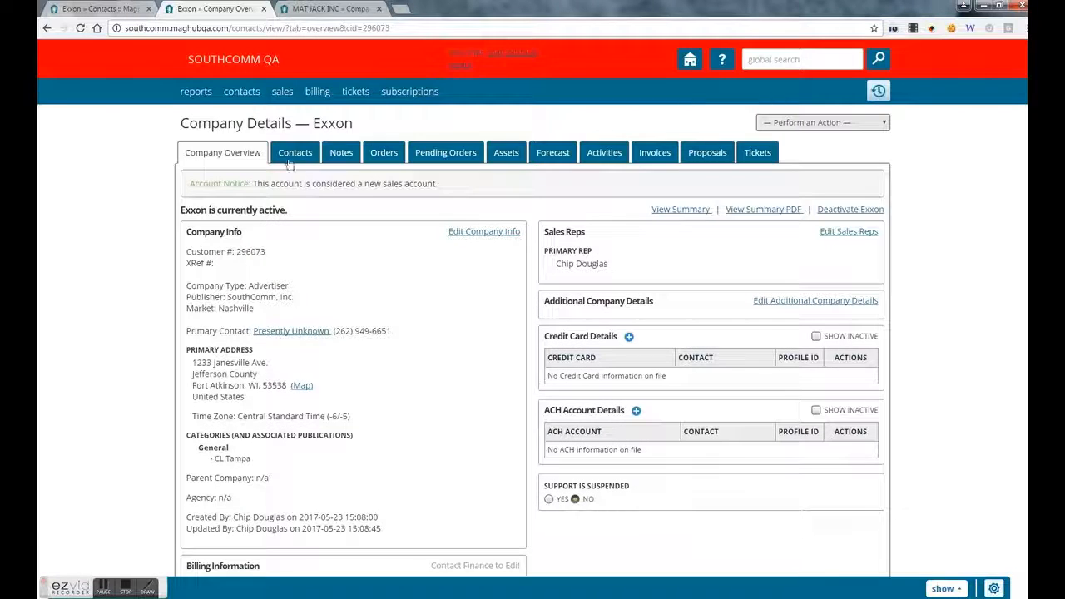
click(244, 95)
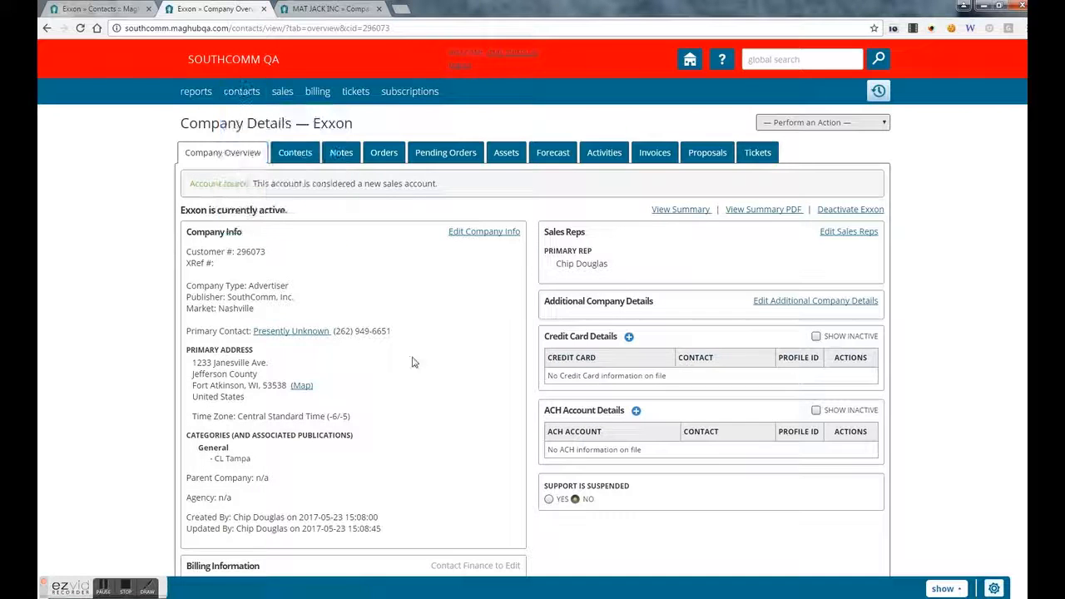
click(772, 62)
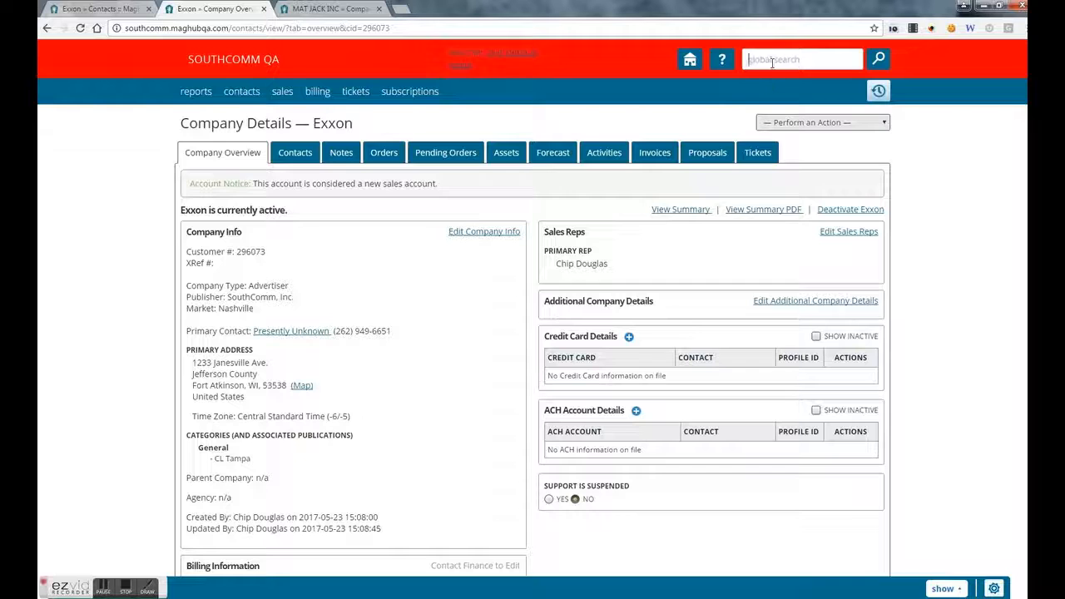
click(307, 152)
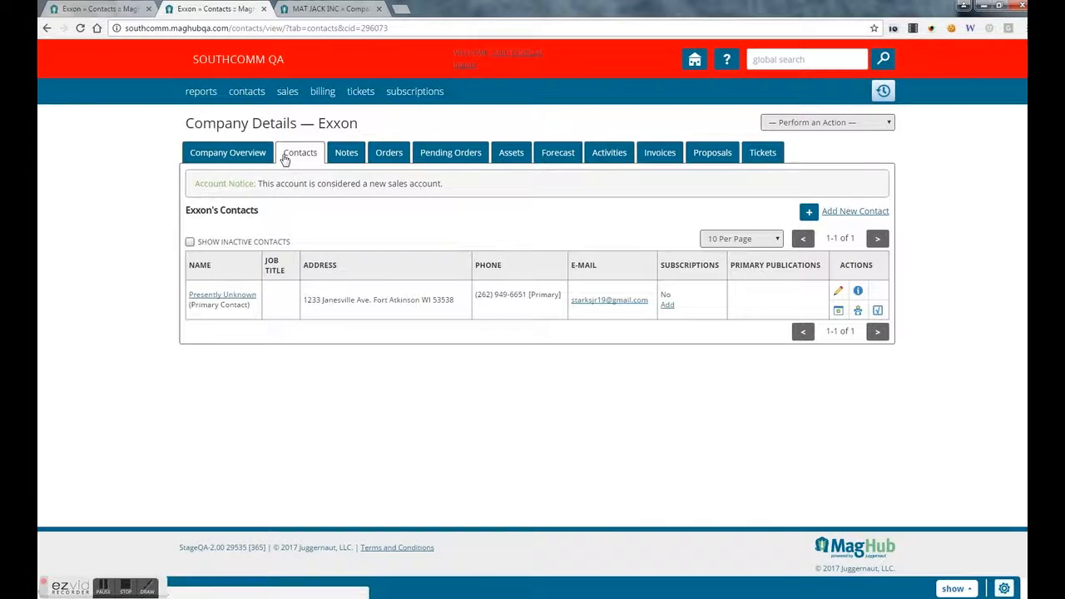
click(241, 296)
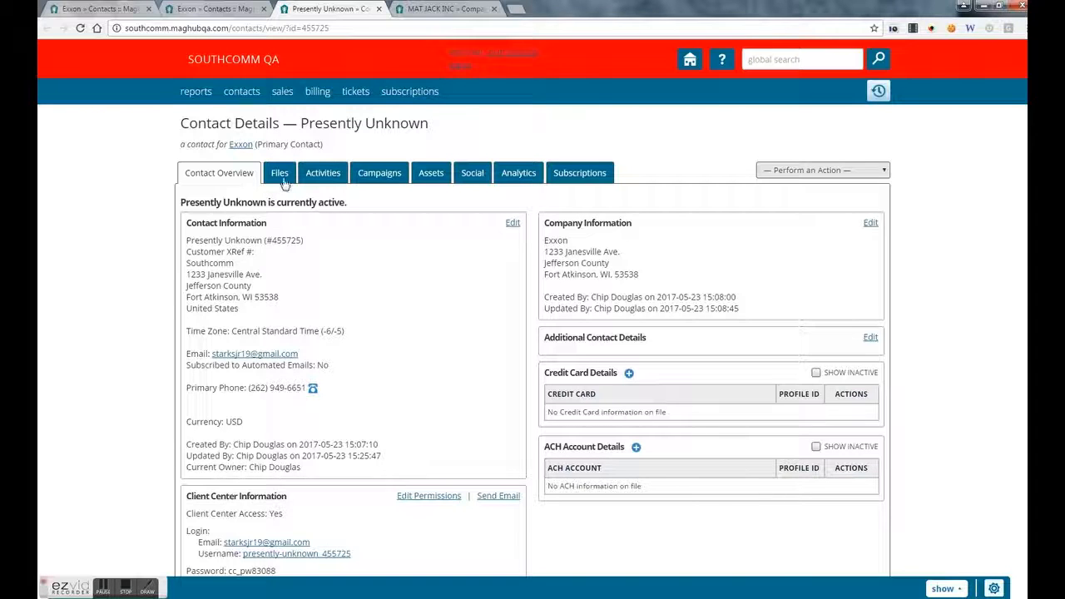
- Browse the contact's Files and Activities, dismiss the Create and Action menus, and show Campaigns
click(281, 179)
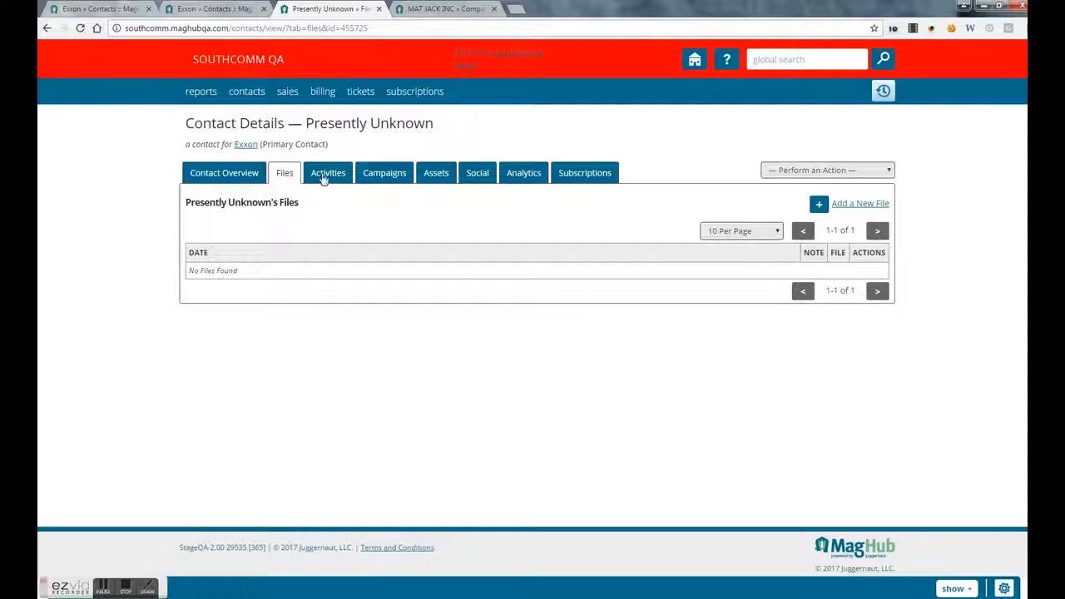
click(326, 175)
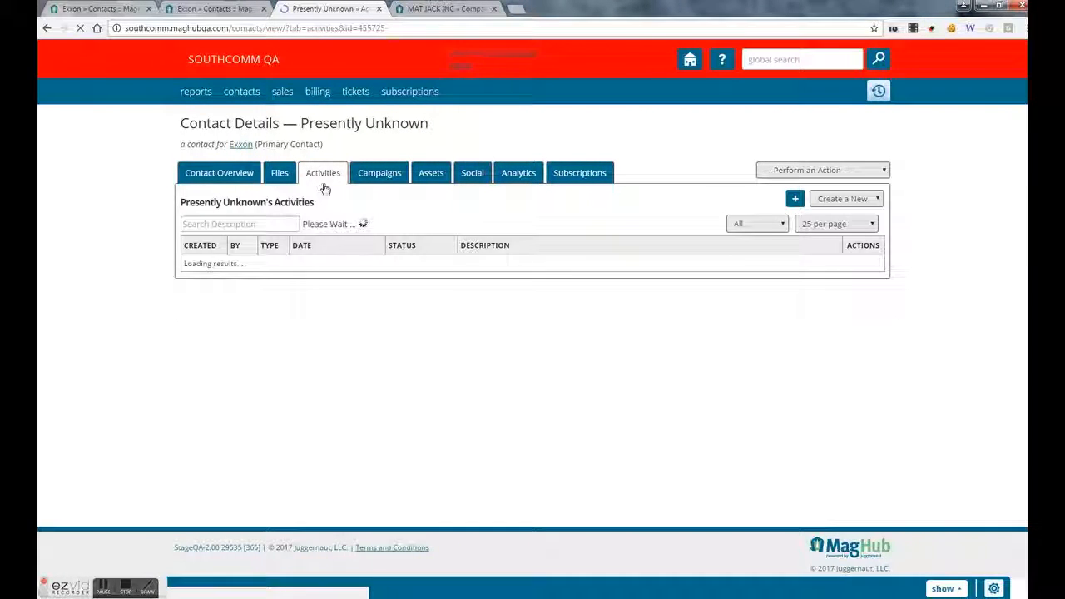
click(838, 204)
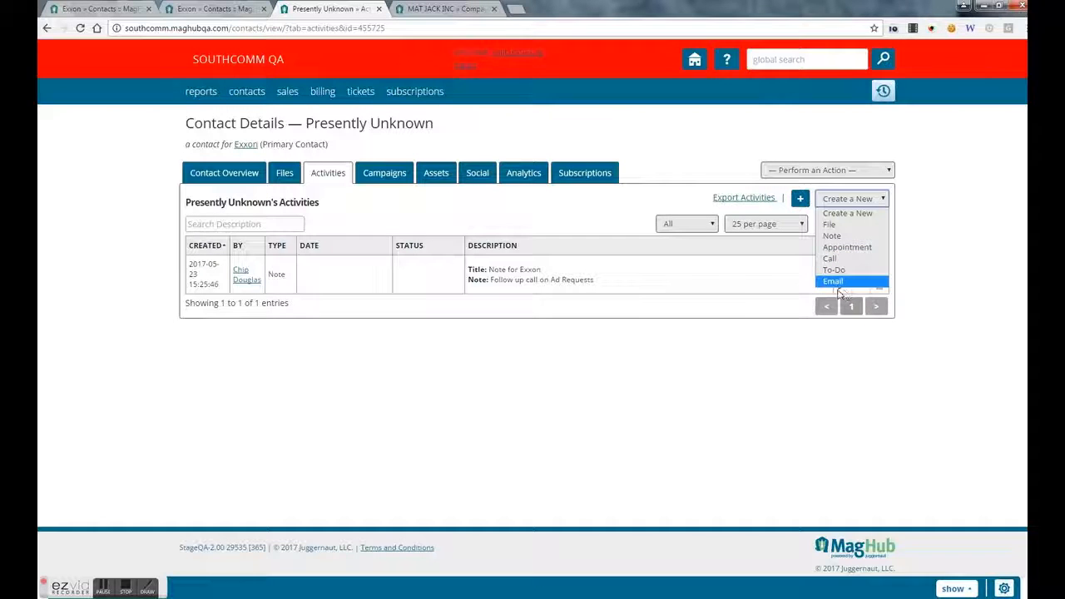
click(730, 303)
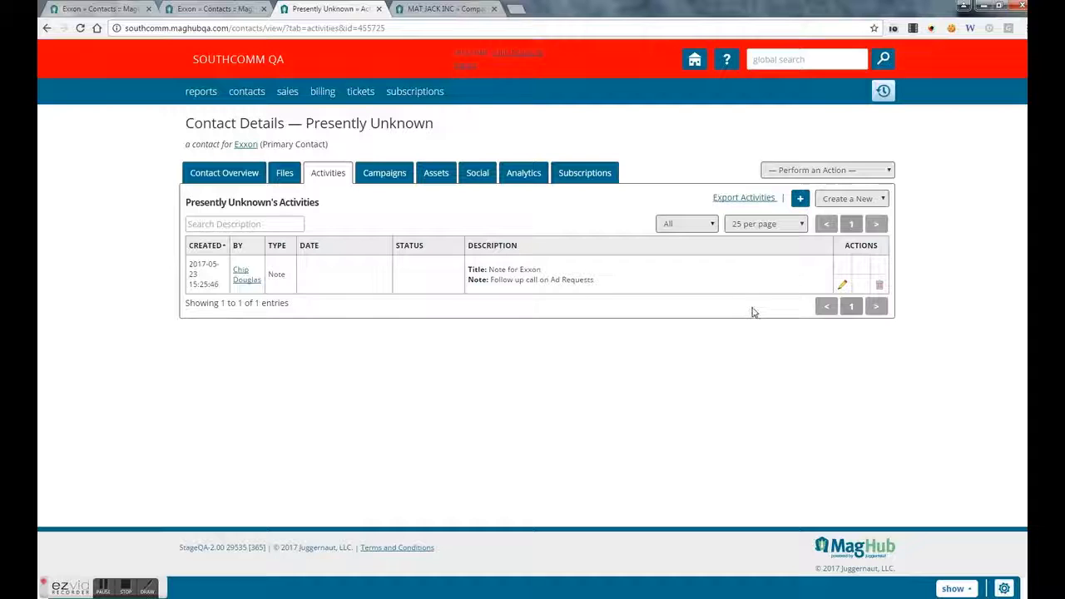
click(779, 173)
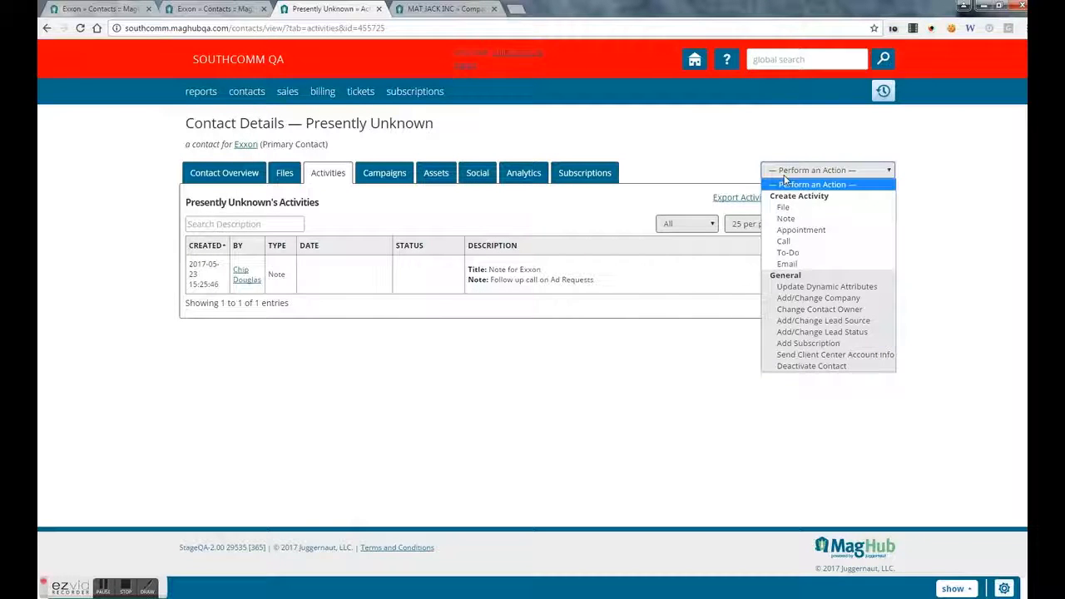
click(702, 169)
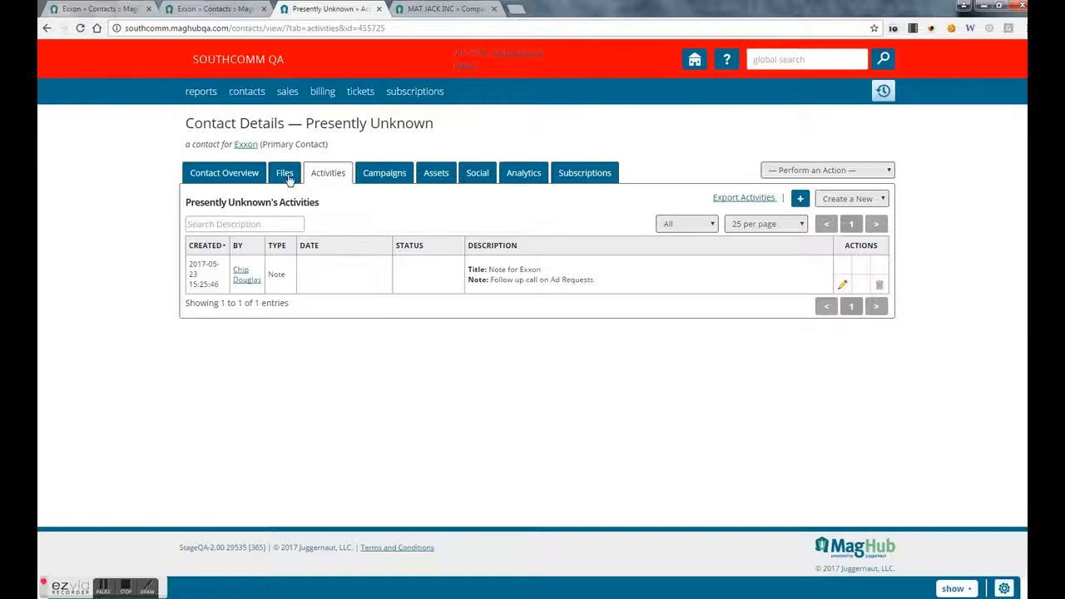
click(380, 174)
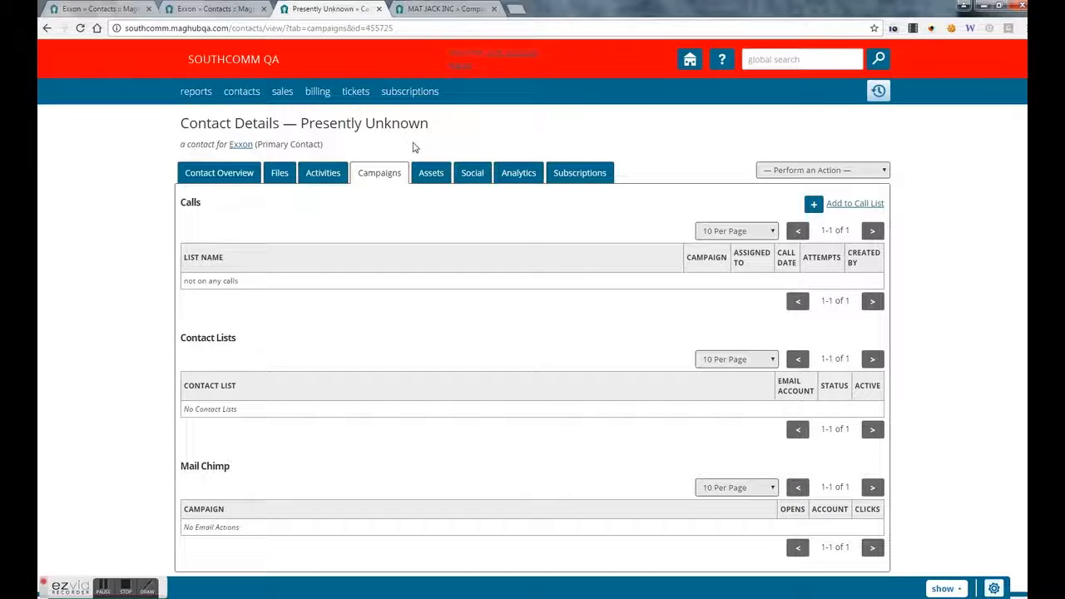
- Look through the contact's Assets and Social tabs, then show Analytics for 04/23/2017–05/23/2017
click(434, 178)
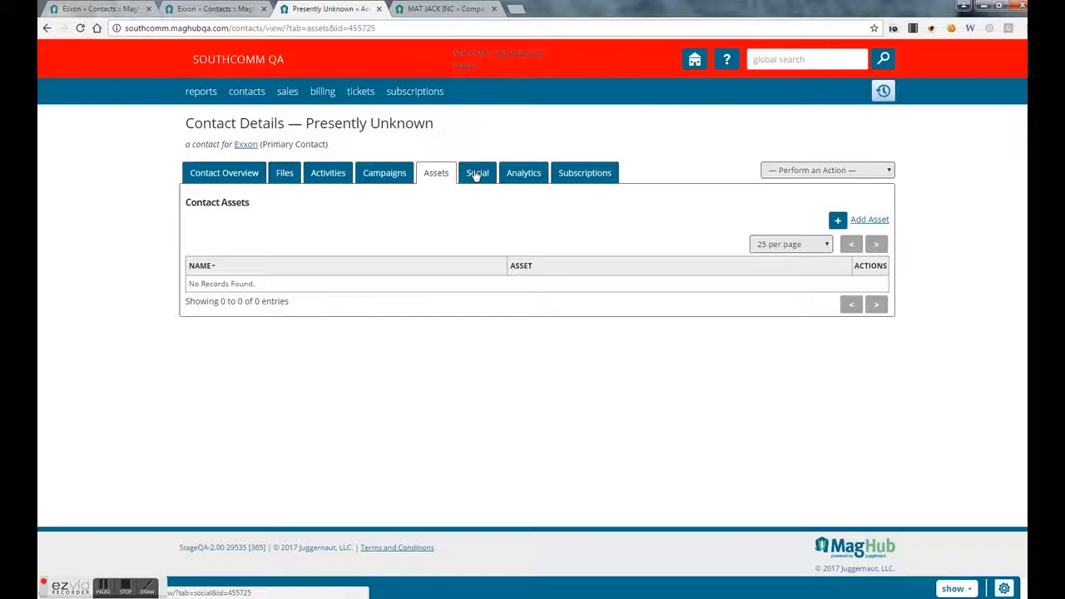
click(476, 174)
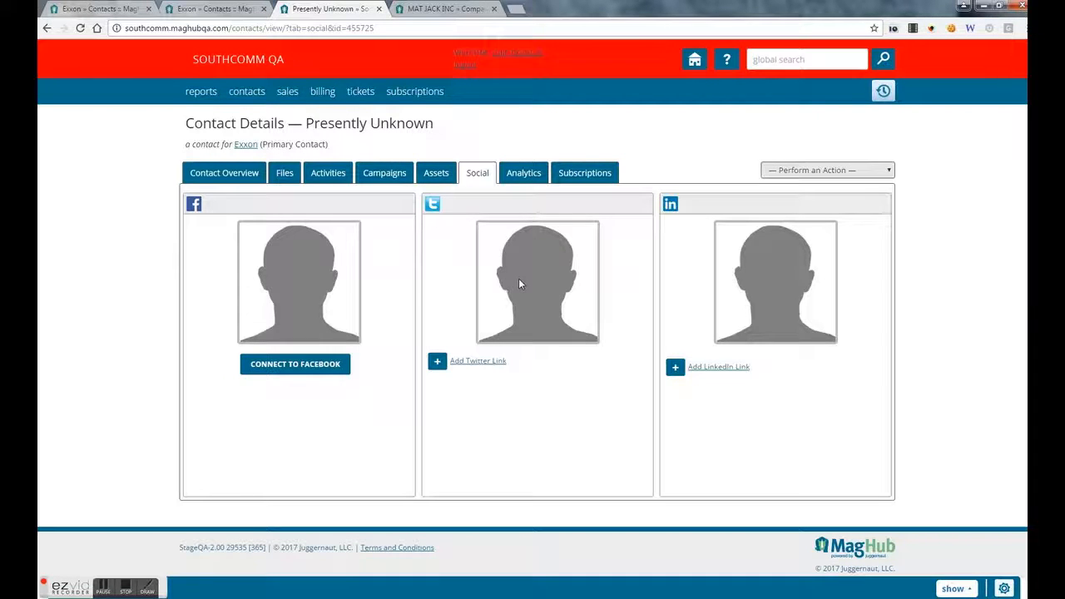
click(525, 178)
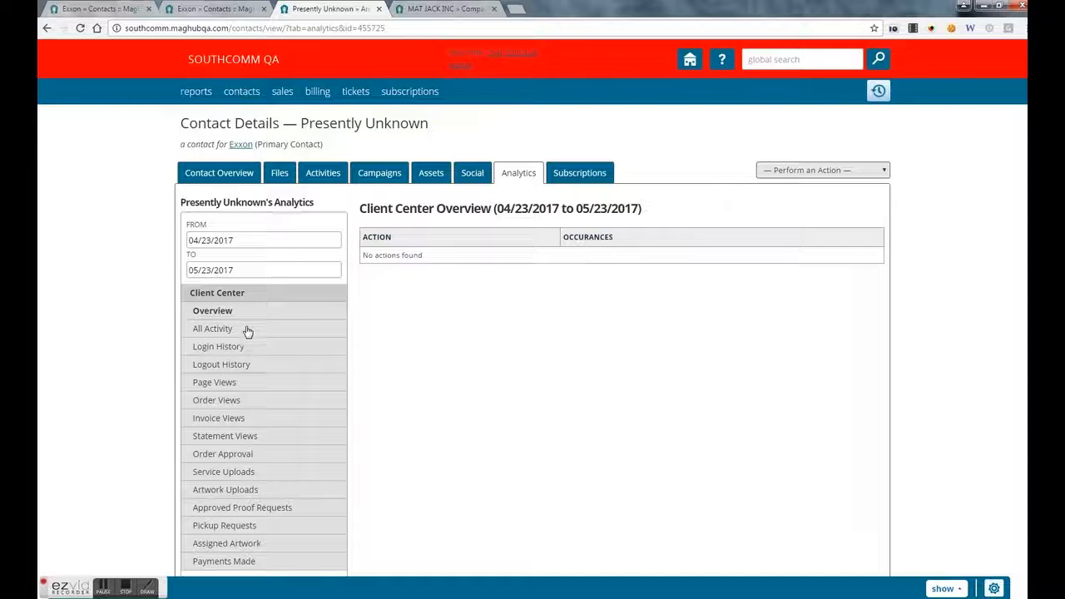
- Cycle through the Client Center charts from order approvals to artwork, then show the contact's Subscriptions
scroll(247, 332, down, 1)
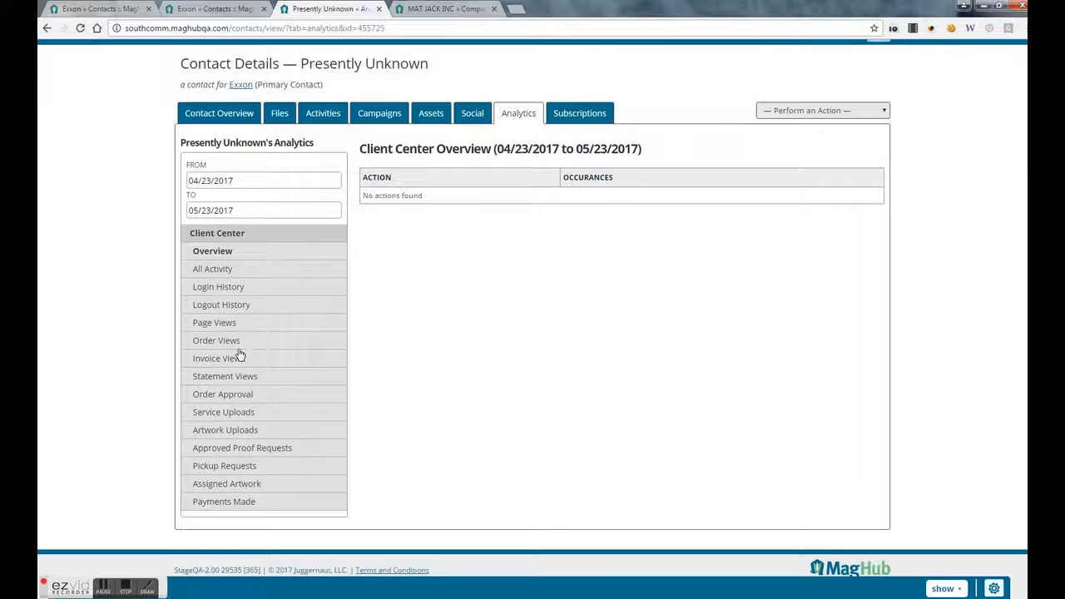
click(223, 394)
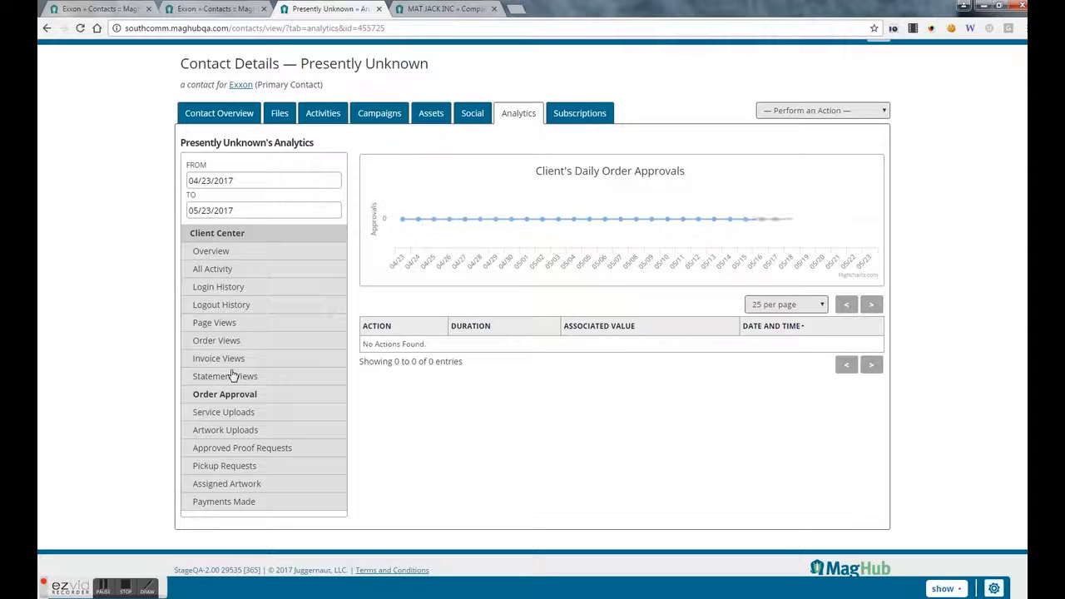
click(233, 376)
click(230, 359)
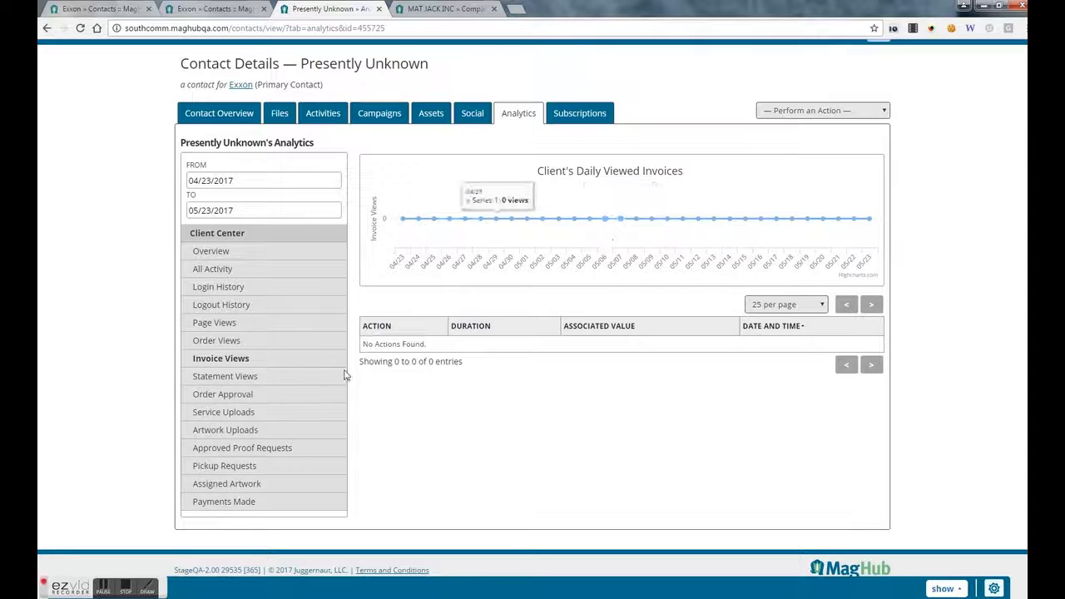
click(251, 468)
click(253, 486)
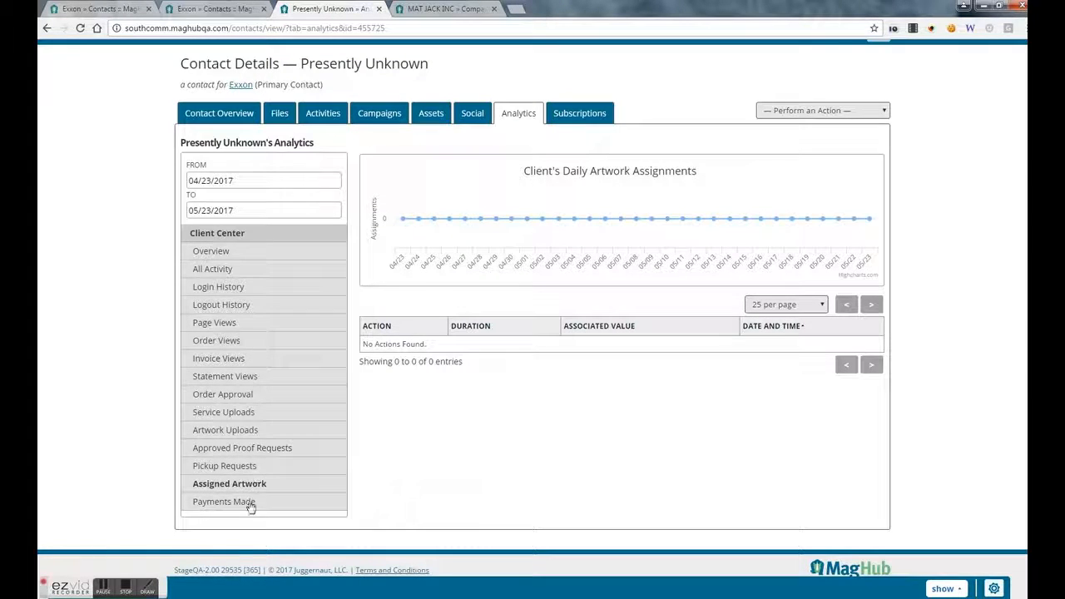
click(254, 259)
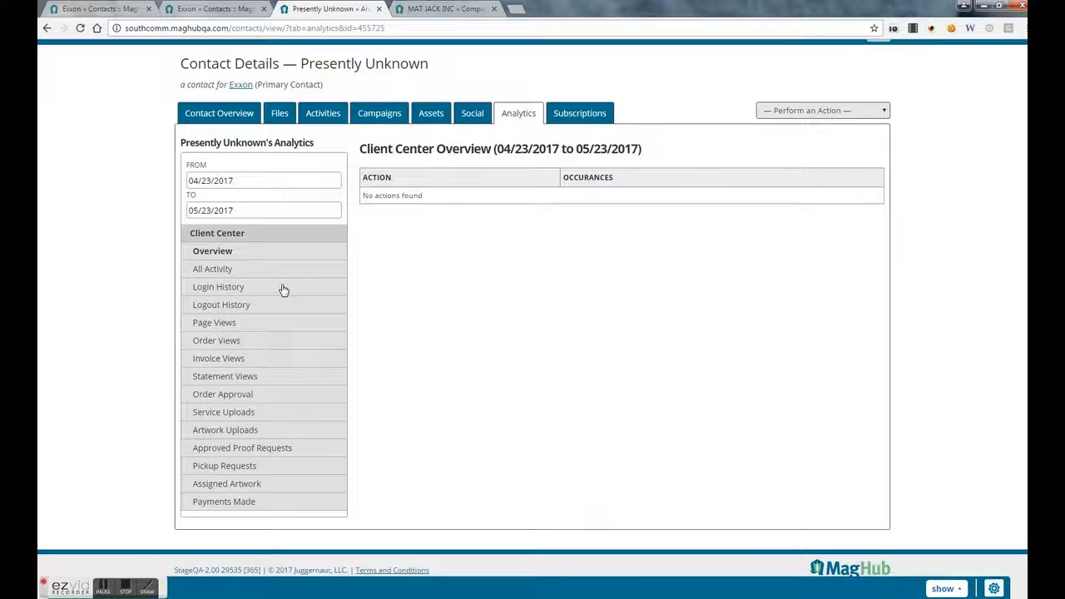
click(593, 117)
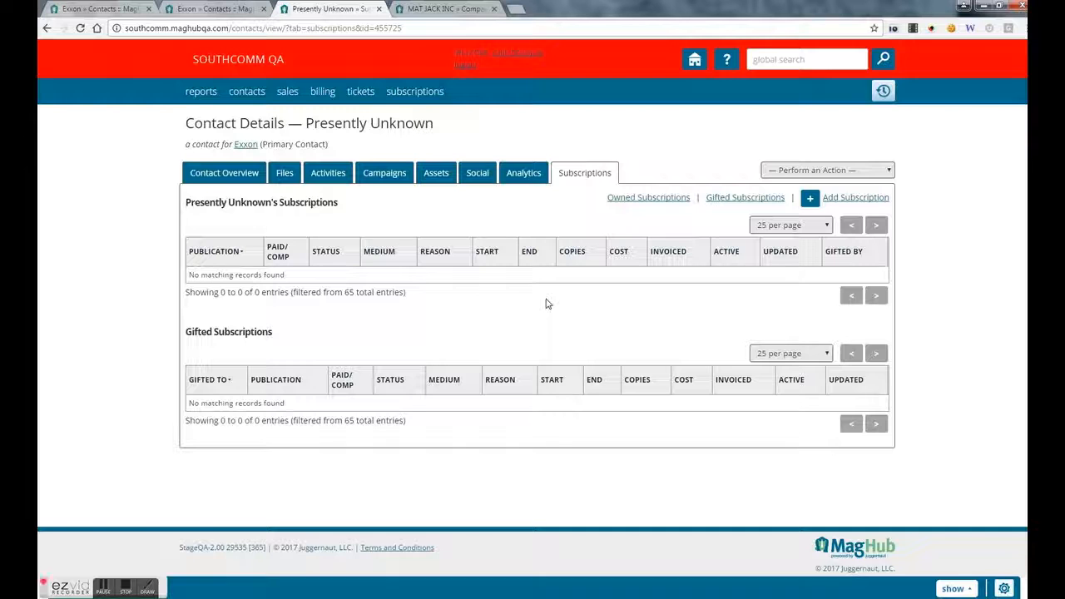
- Begin a subscription with status Approved, Paid/Comp set to Comp, and comp reason 'Comp Promo List'
click(848, 205)
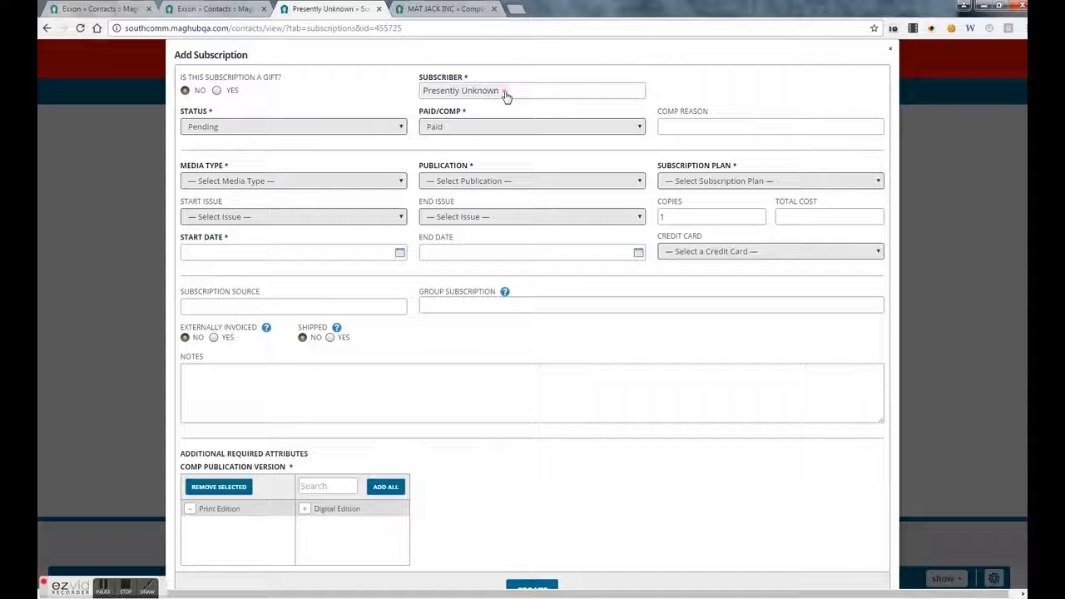
click(399, 129)
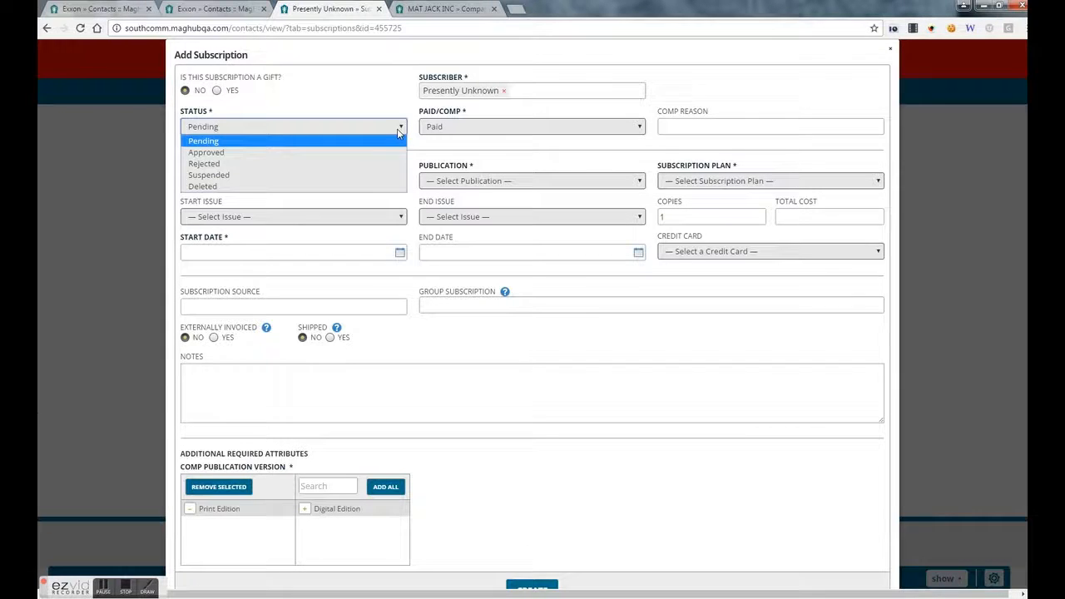
click(356, 156)
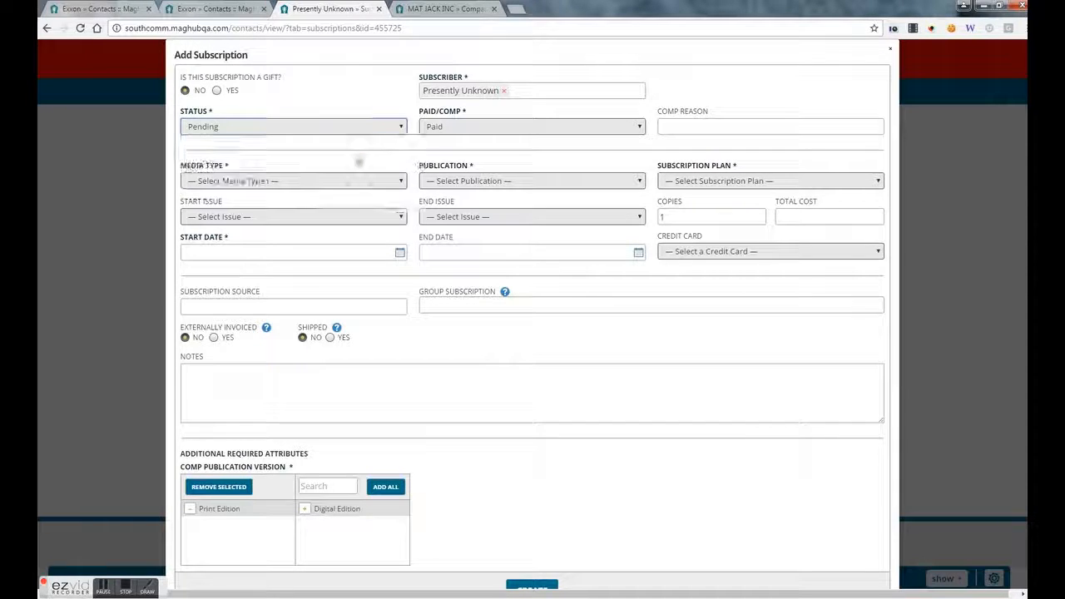
click(464, 129)
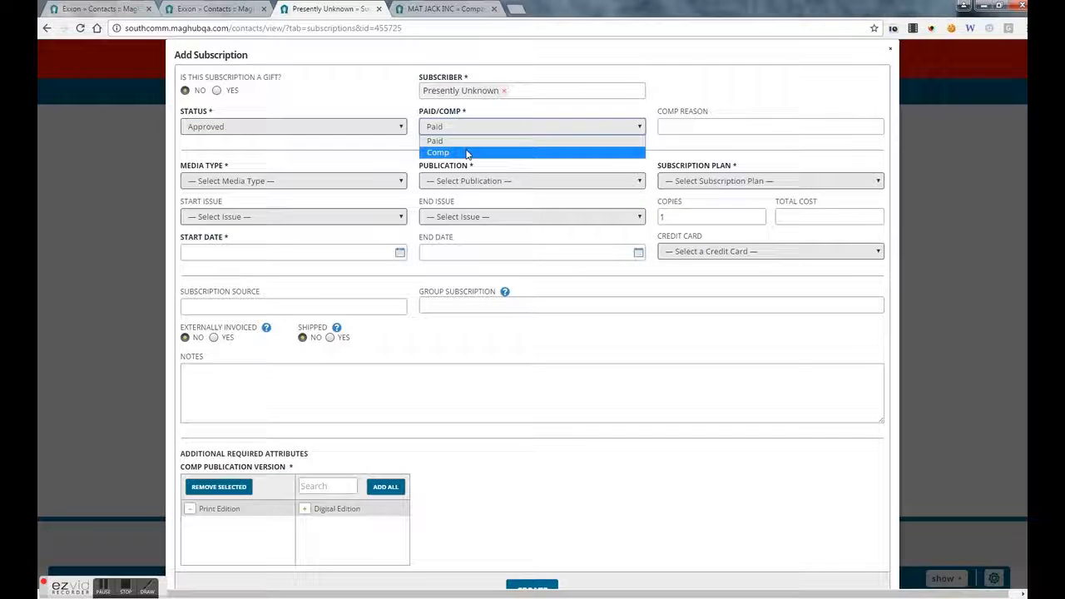
click(468, 154)
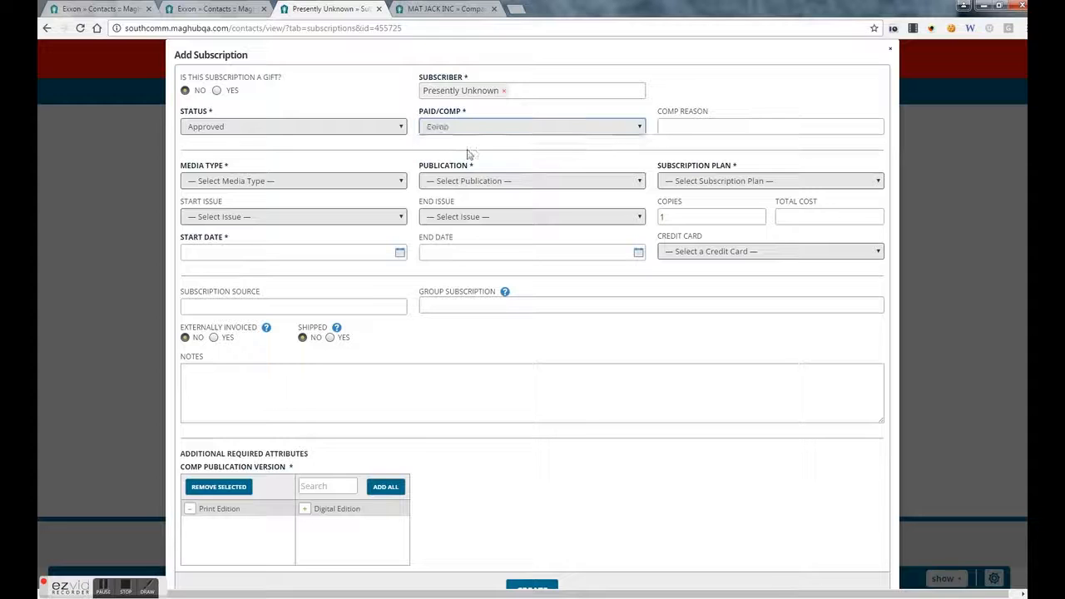
click(706, 128)
text(Com)
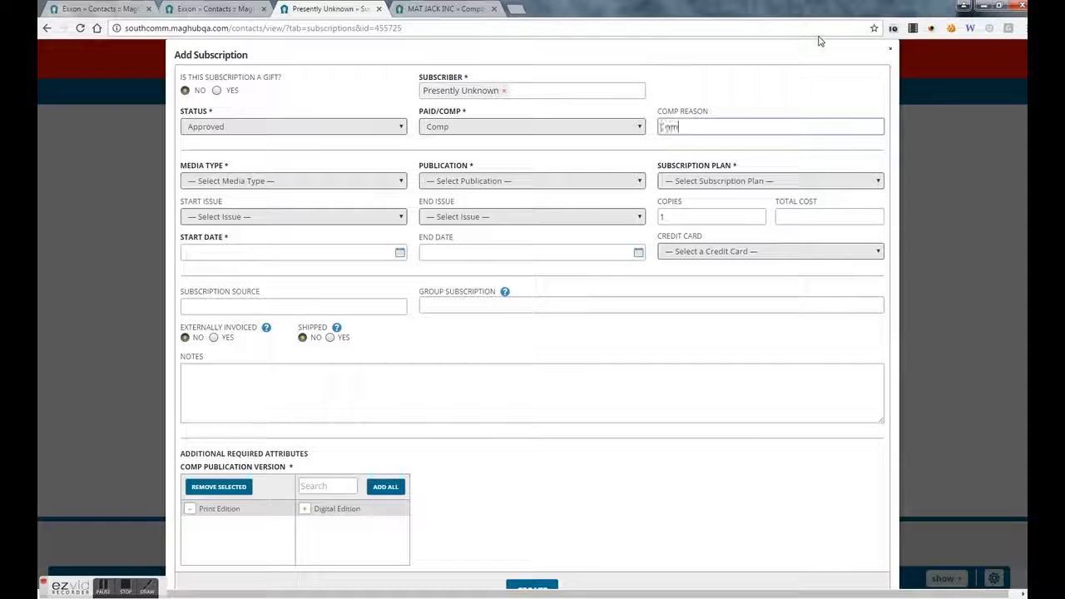
text(p Promo List)
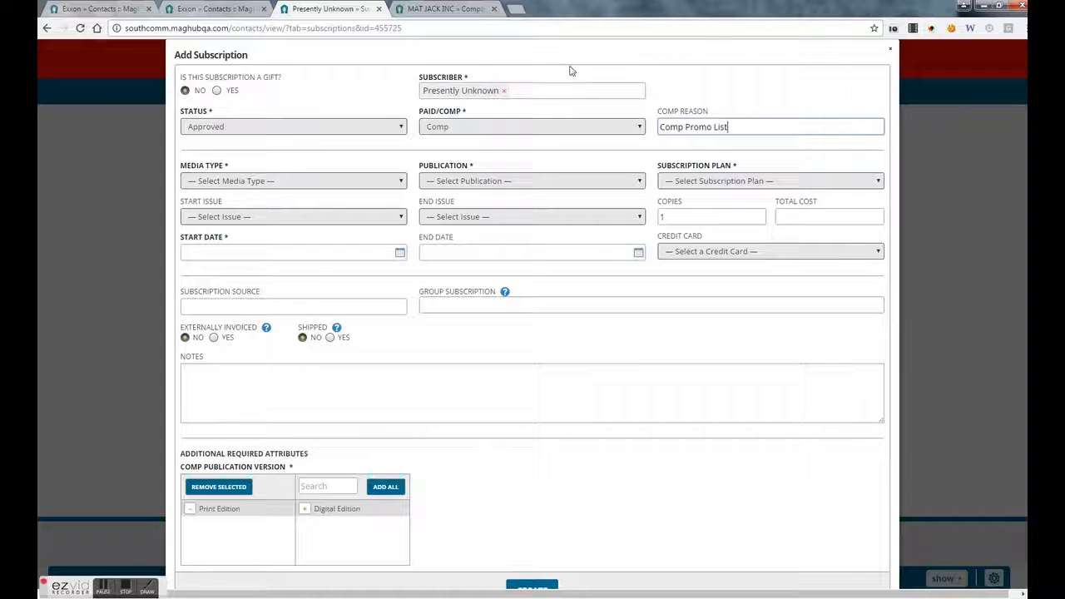
click(371, 180)
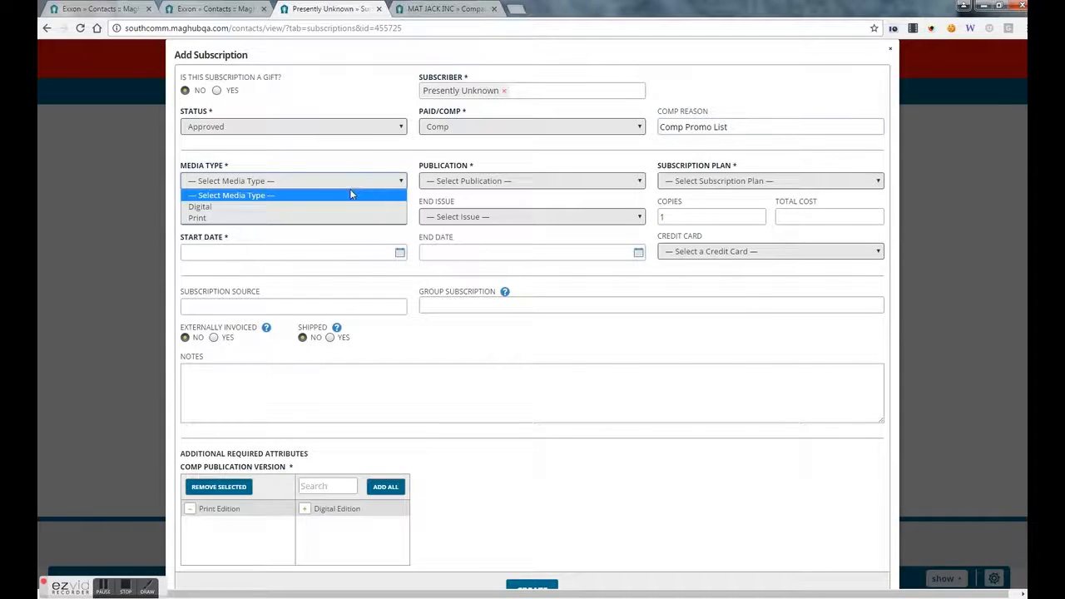
- Choose Print media, the CL Tampa publication and the No Plan $0.00 subscription plan
click(308, 219)
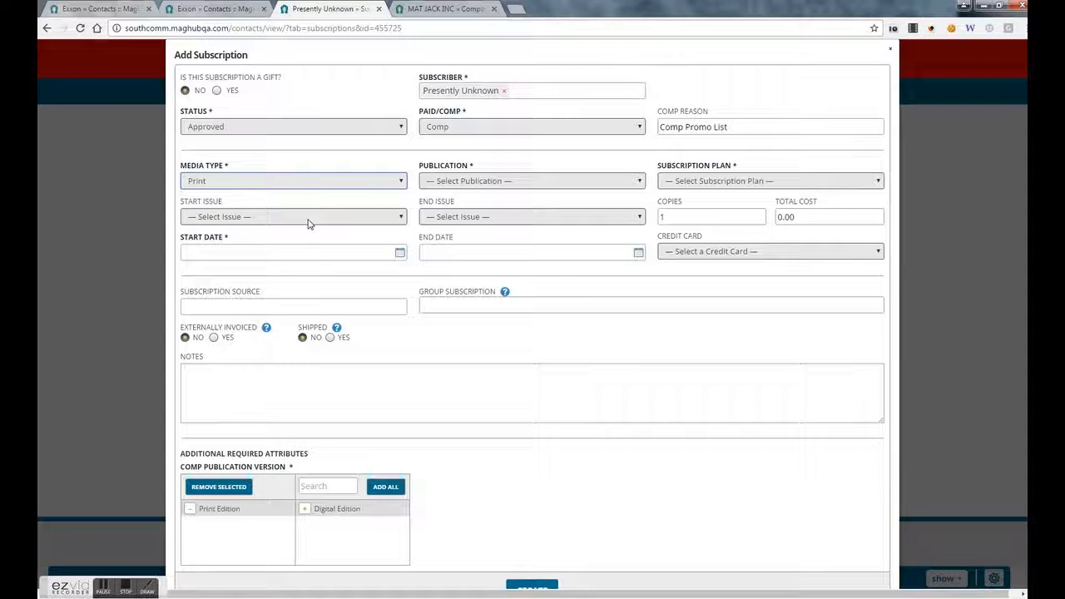
click(471, 182)
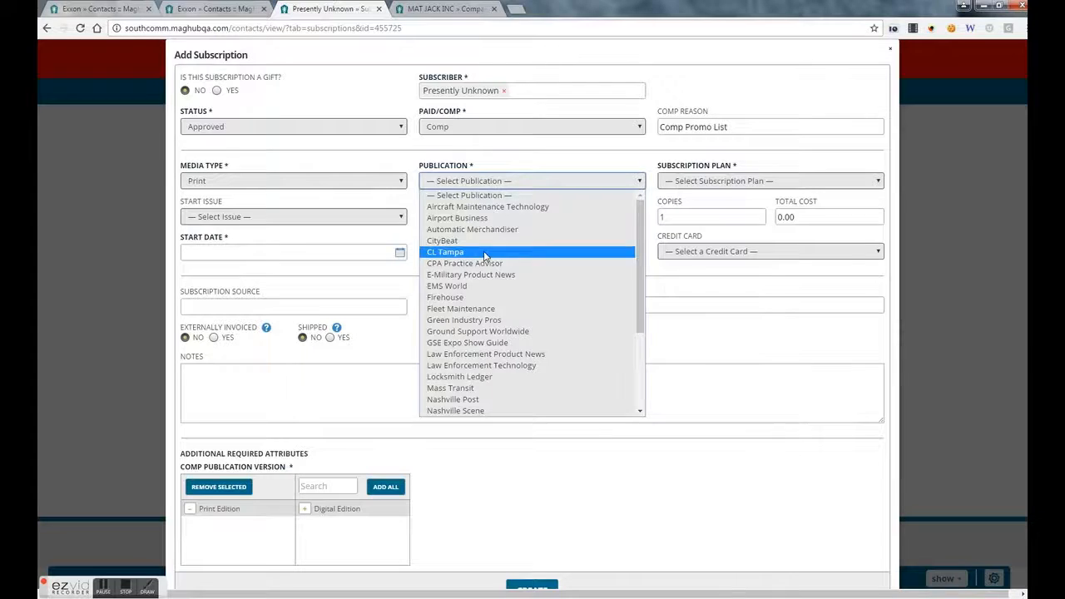
click(484, 252)
click(738, 183)
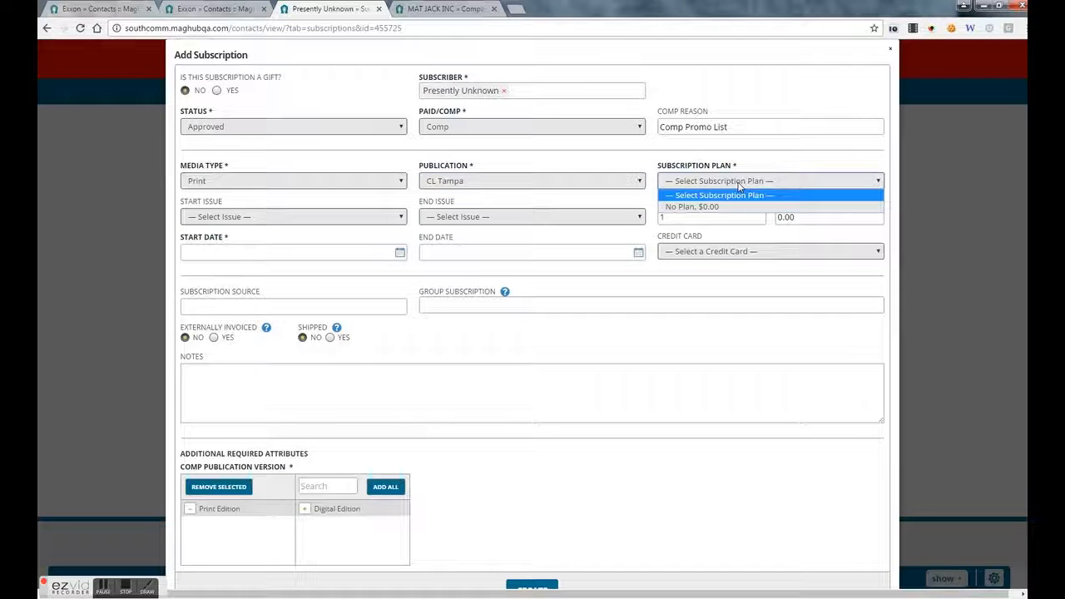
click(734, 206)
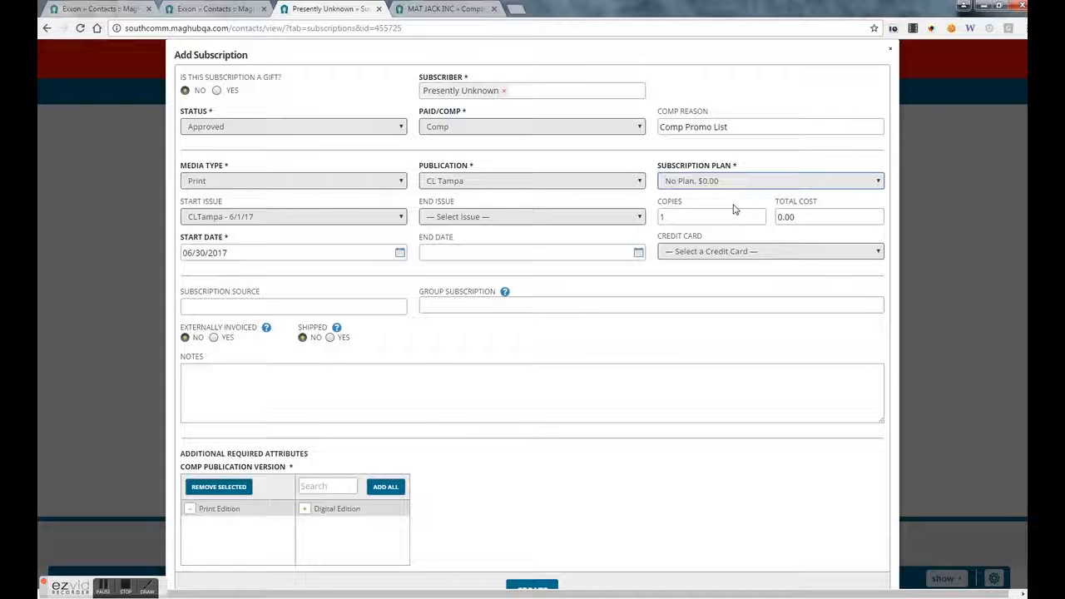
- Keep CLTampa - 6/1/17 as the start issue and leave the end issue empty
click(235, 219)
click(236, 220)
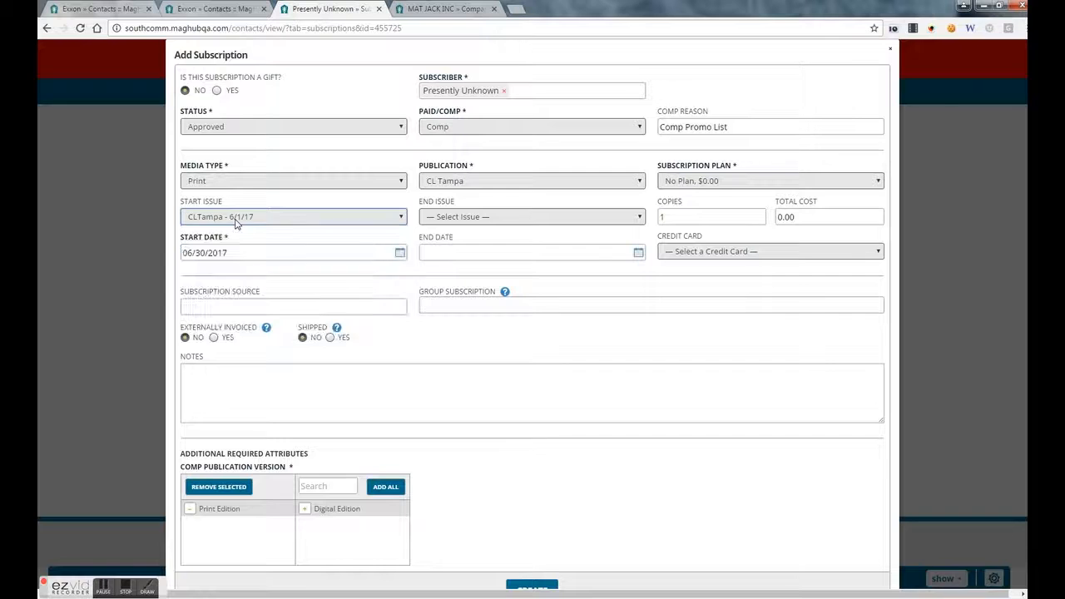
click(443, 225)
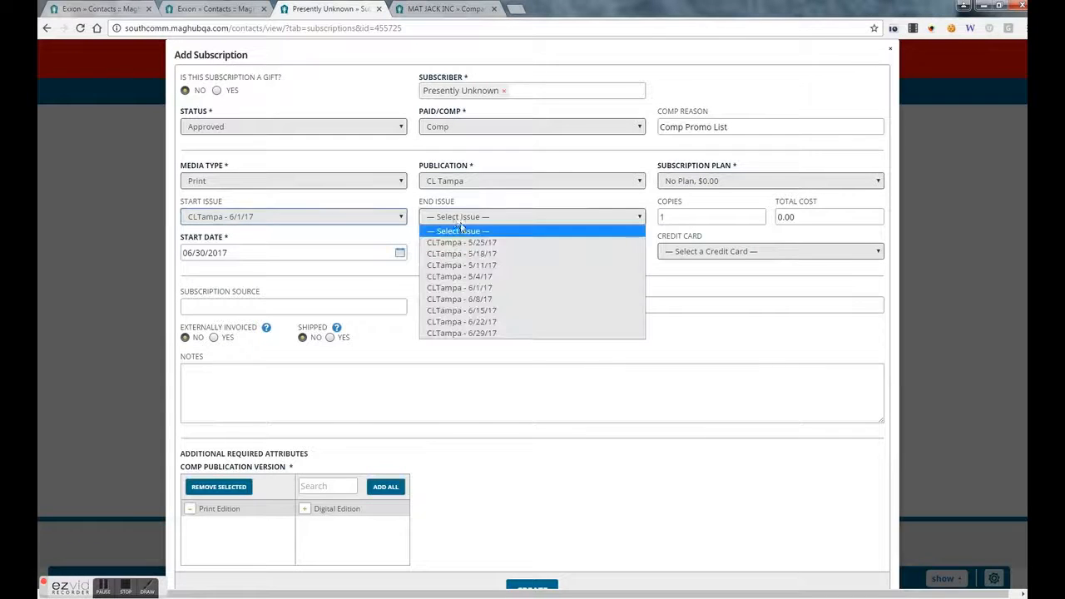
click(497, 324)
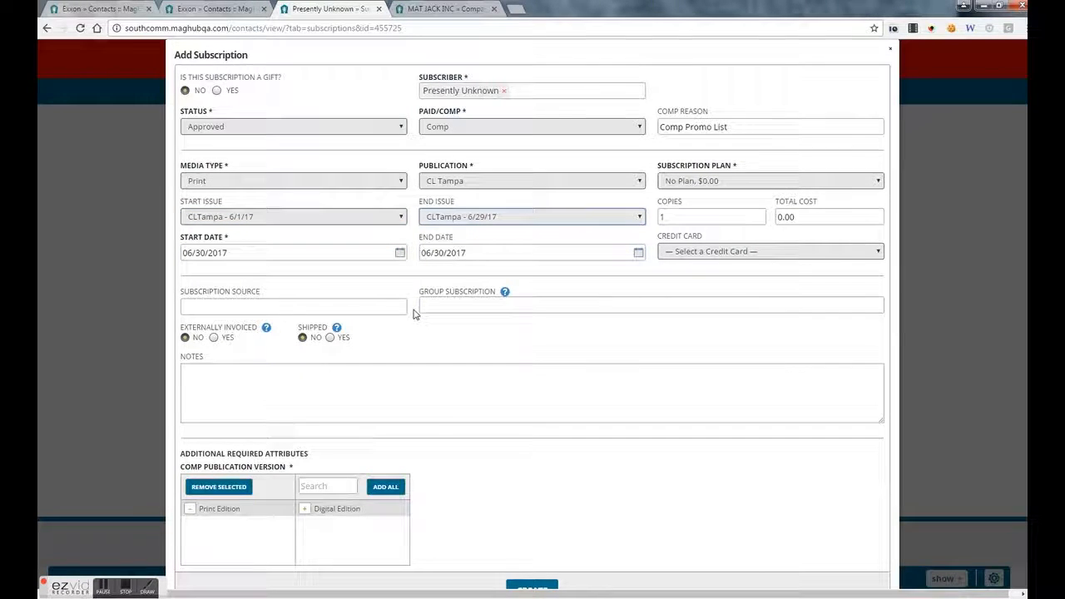
click(477, 218)
click(479, 233)
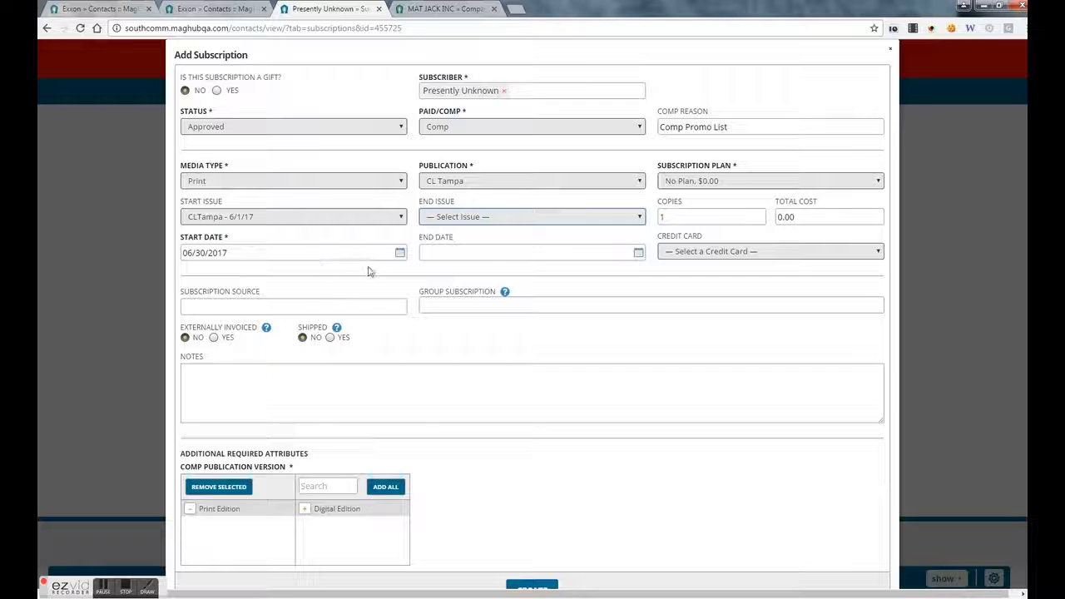
- Set the end date to 05/31/2018, leaving the credit card unselected
click(638, 252)
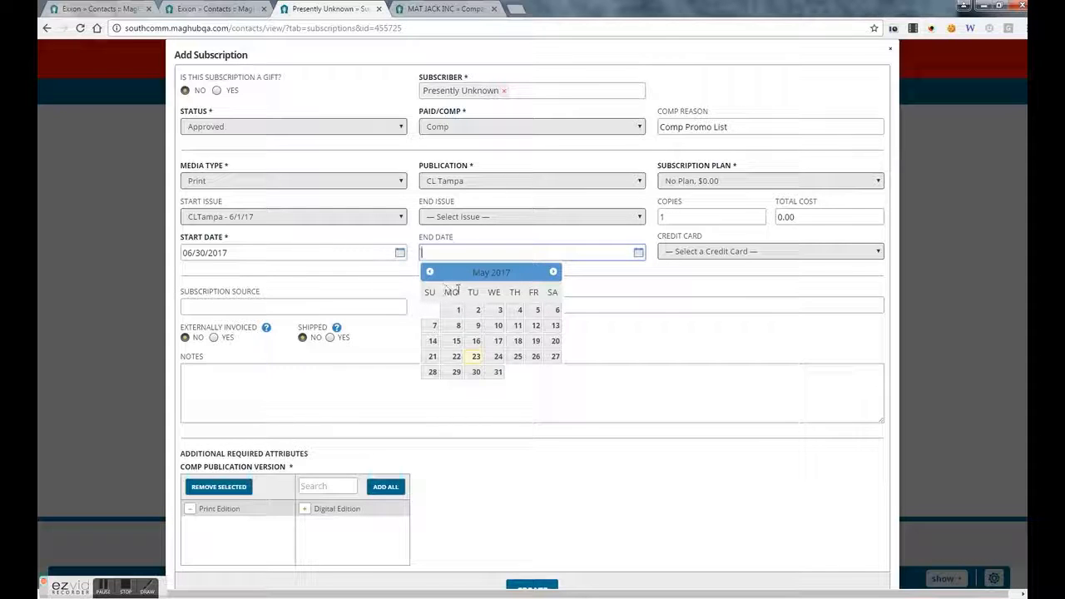
click(497, 372)
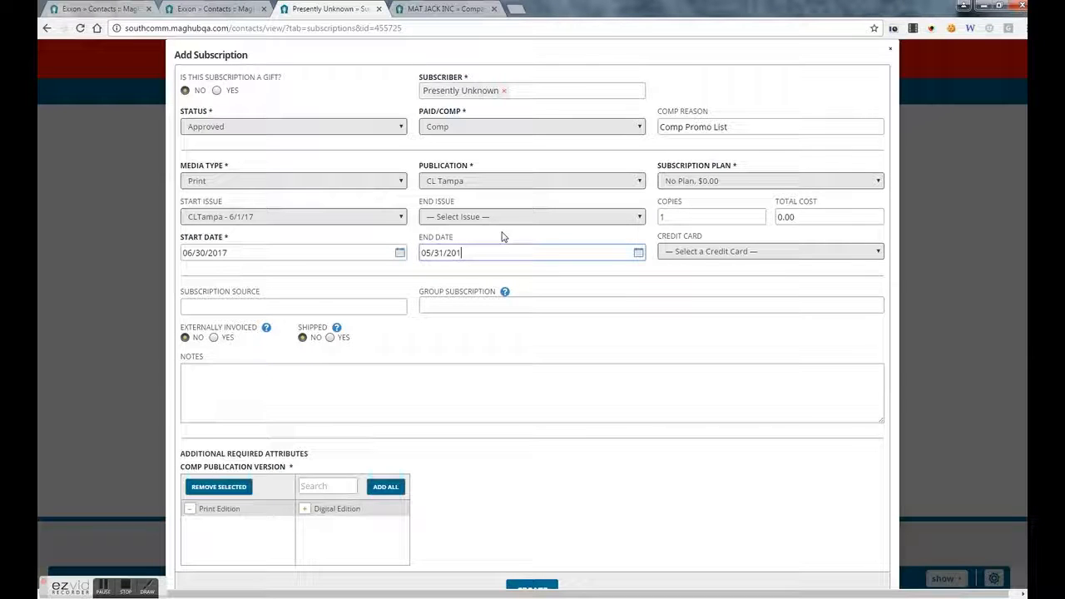
click(651, 288)
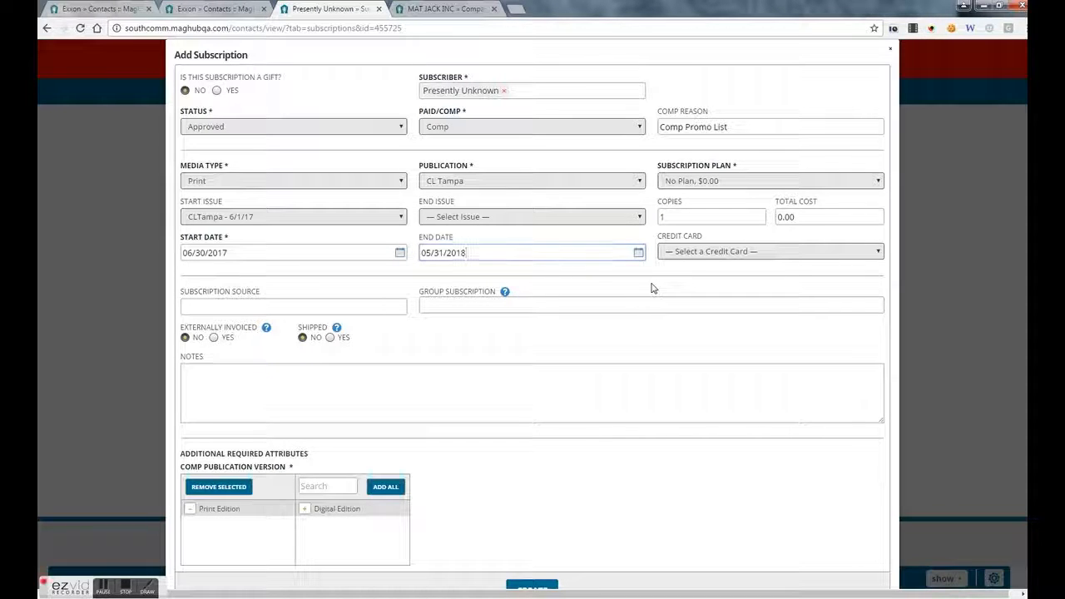
click(685, 255)
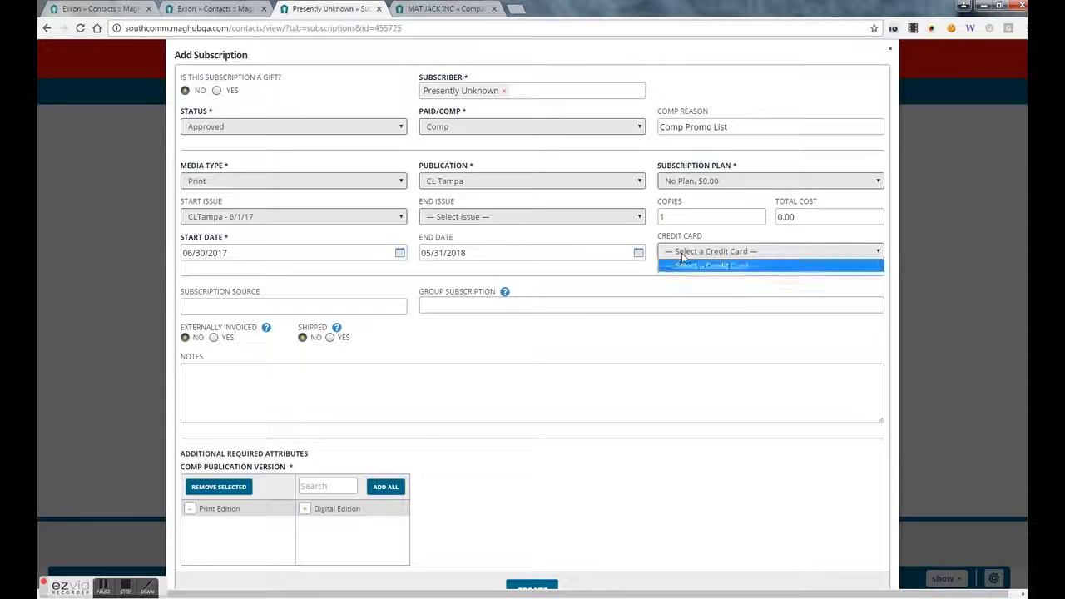
click(639, 274)
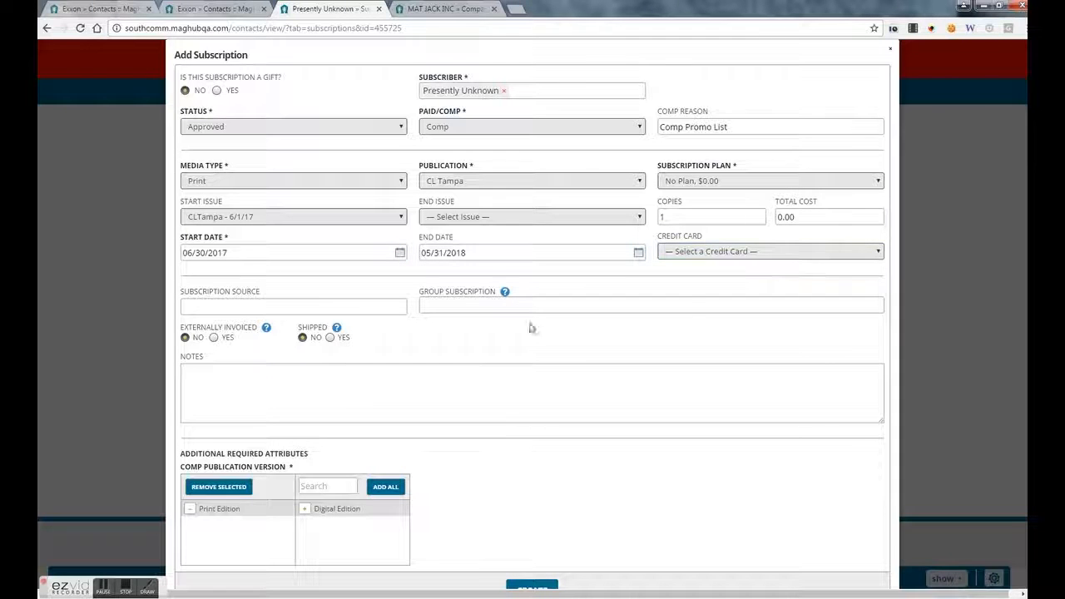
- Add Digital Edition to the selected versions and create the subscription
click(484, 386)
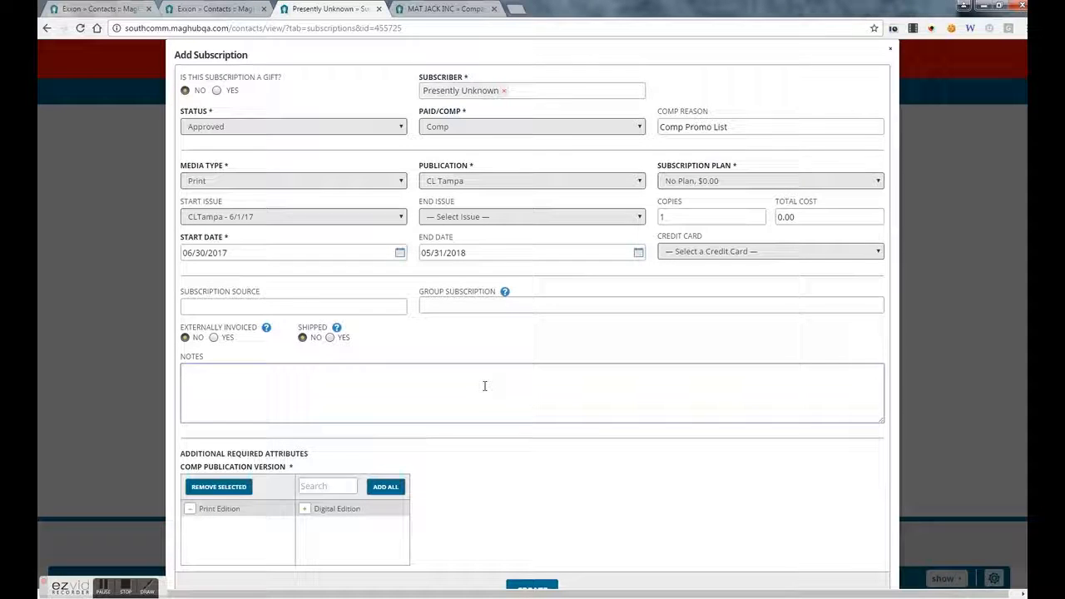
scroll(488, 385, down, 1)
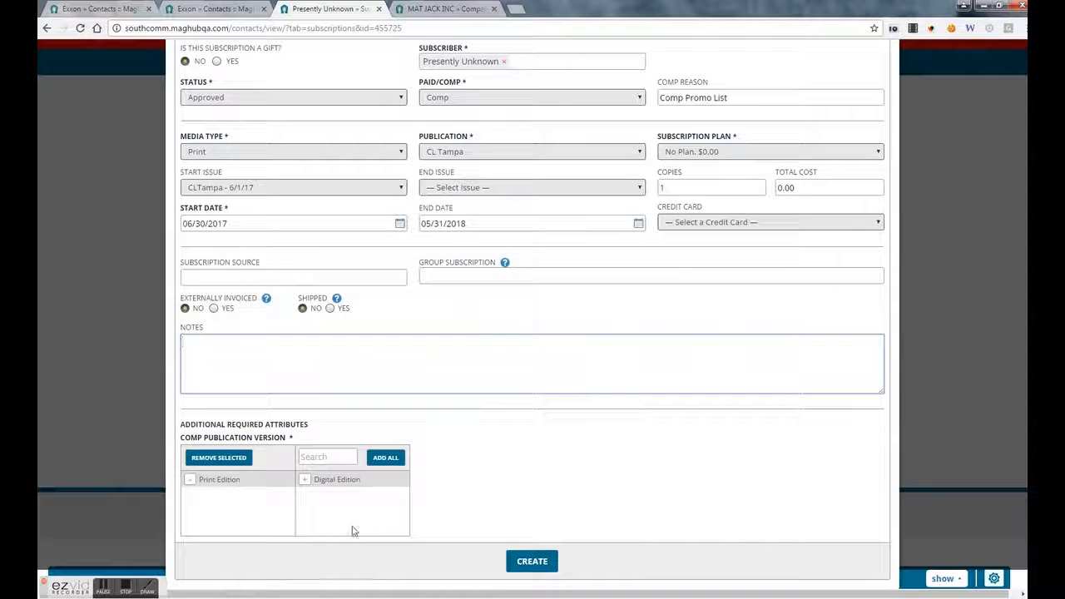
click(305, 482)
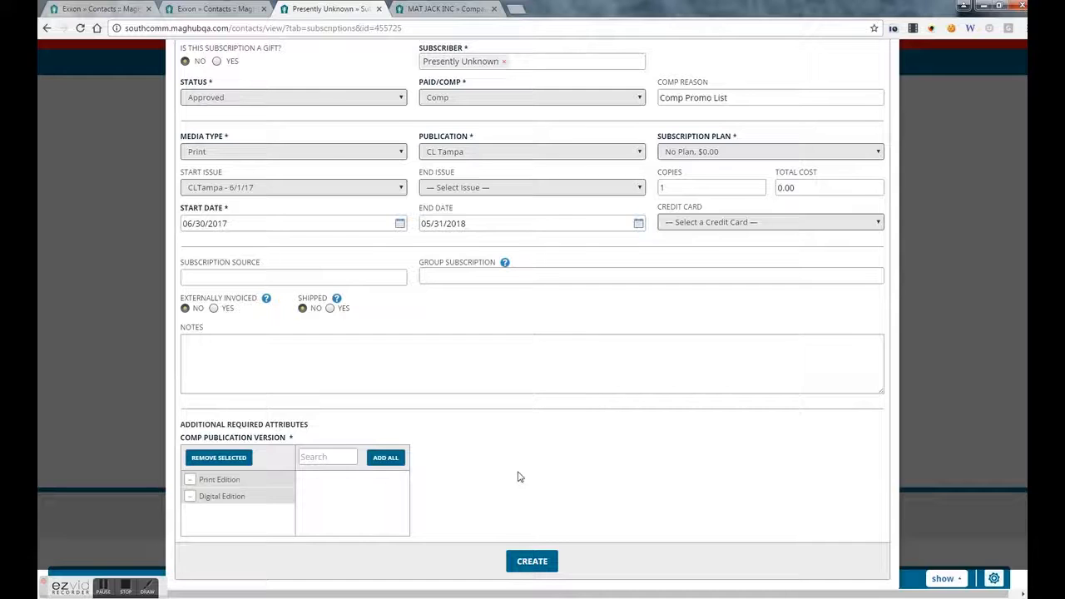
scroll(336, 100, up, 1)
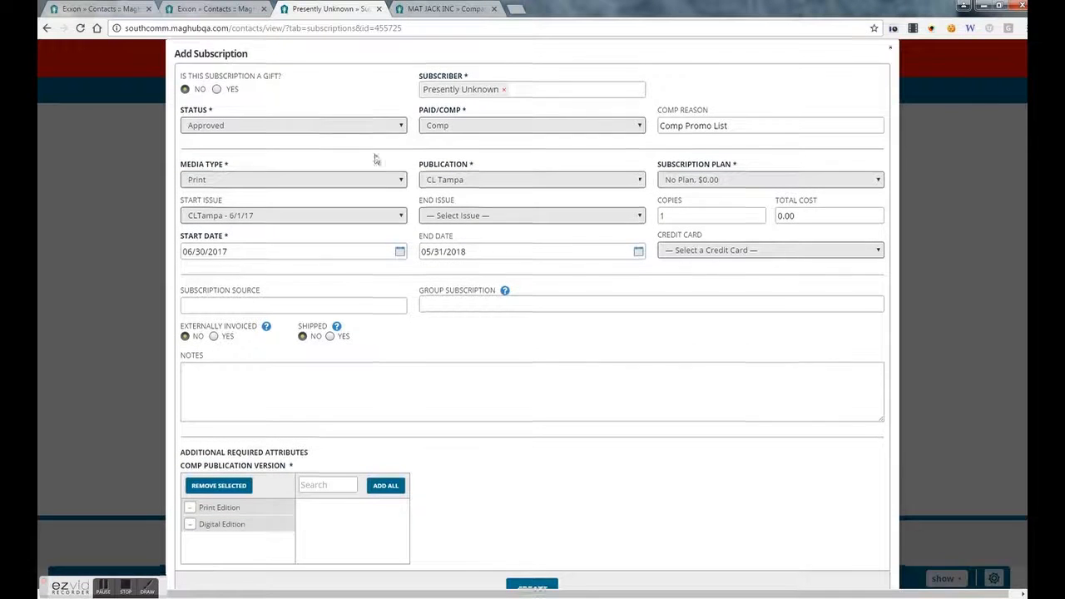
scroll(373, 159, down, 1)
click(524, 576)
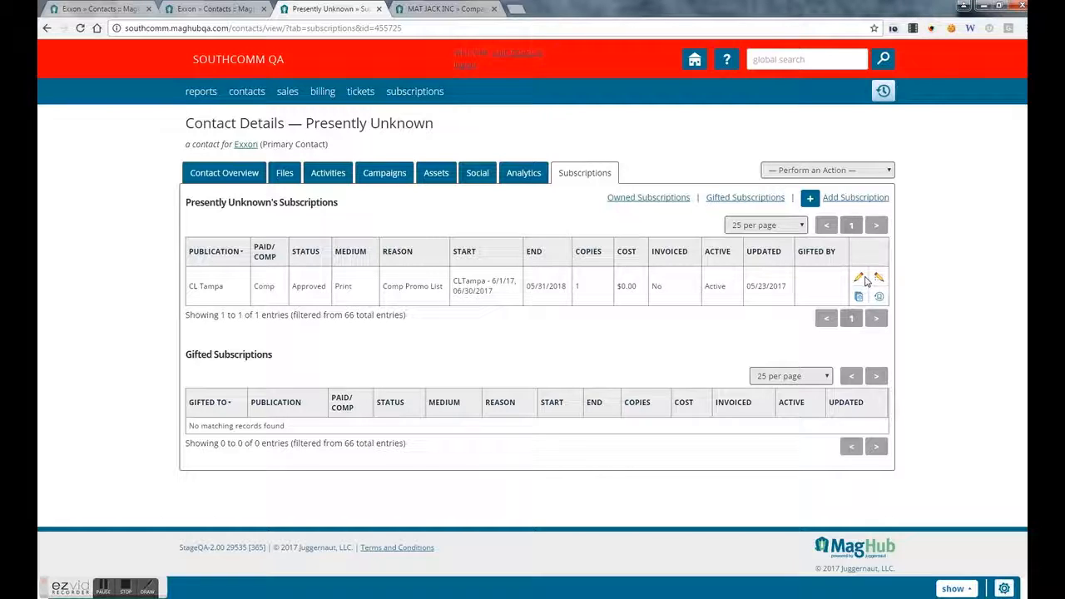
- Edit the CL Tampa subscription through Additional Info and Dynamic Attributes, then save it
click(858, 279)
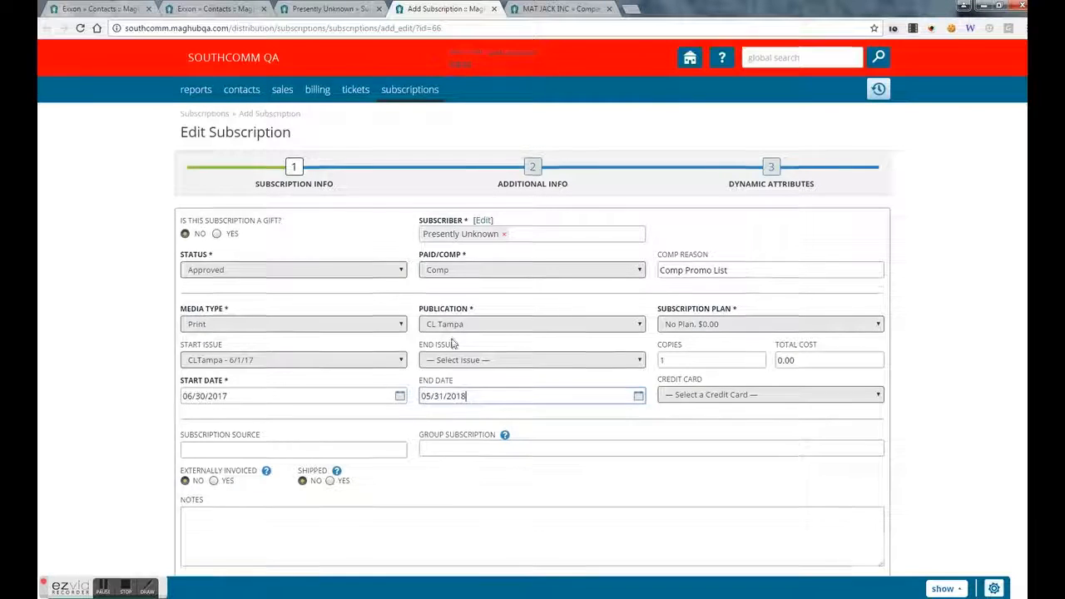
scroll(431, 388, down, 3)
scroll(476, 445, up, 3)
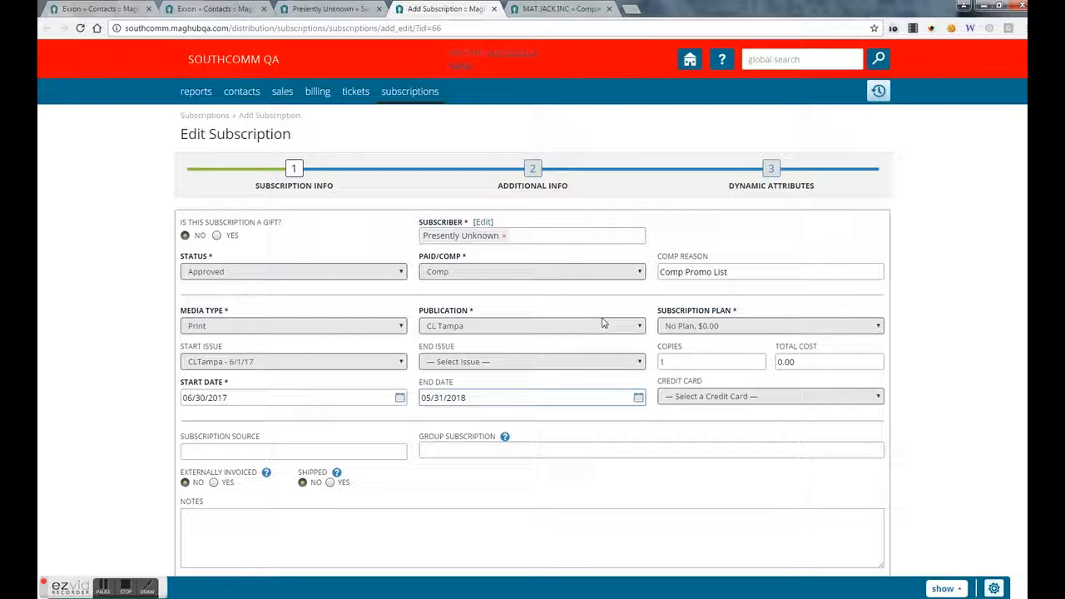
click(546, 173)
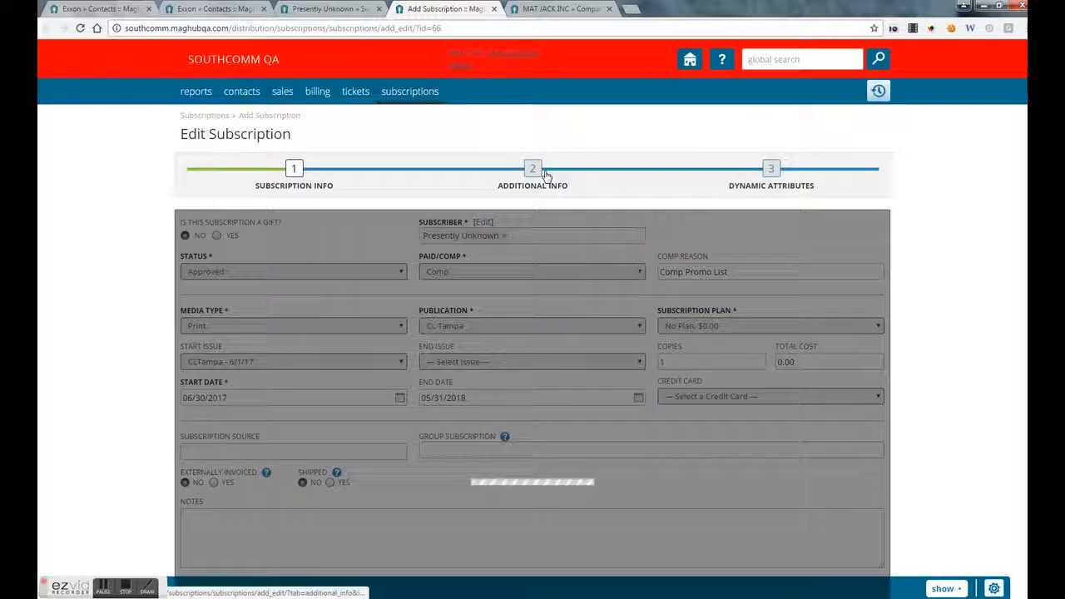
click(782, 174)
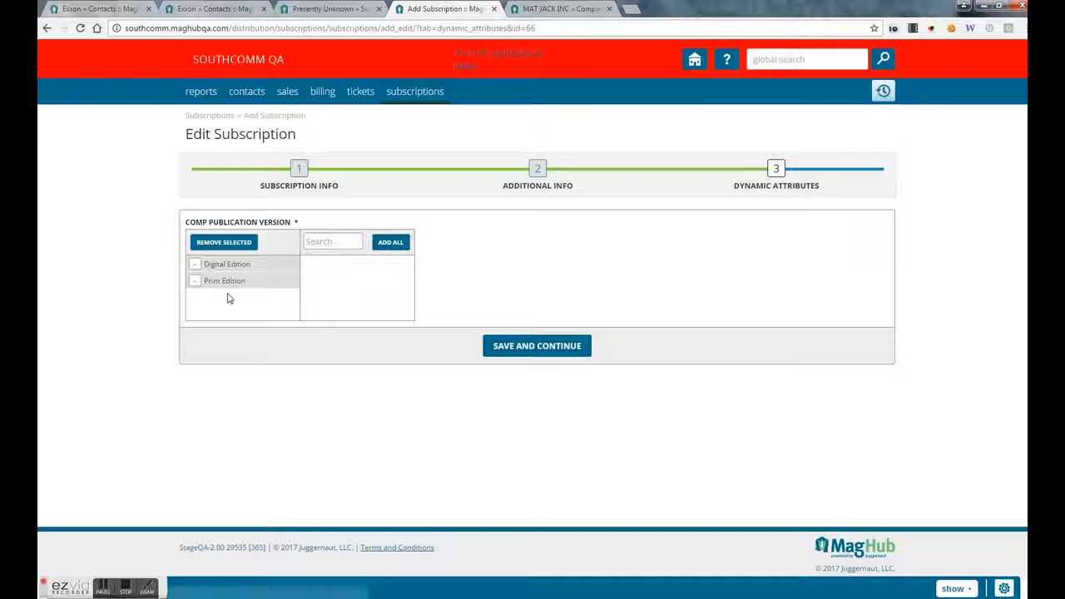
click(522, 351)
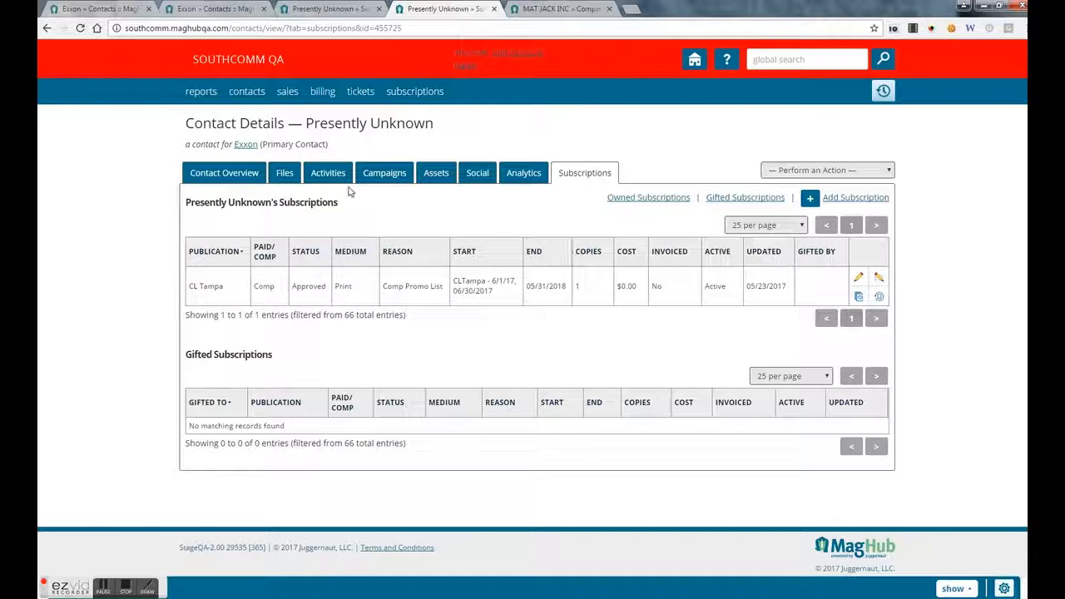
right_click(244, 170)
- From the contact's overview, choose Edit Permissions under Client Center Information
click(221, 173)
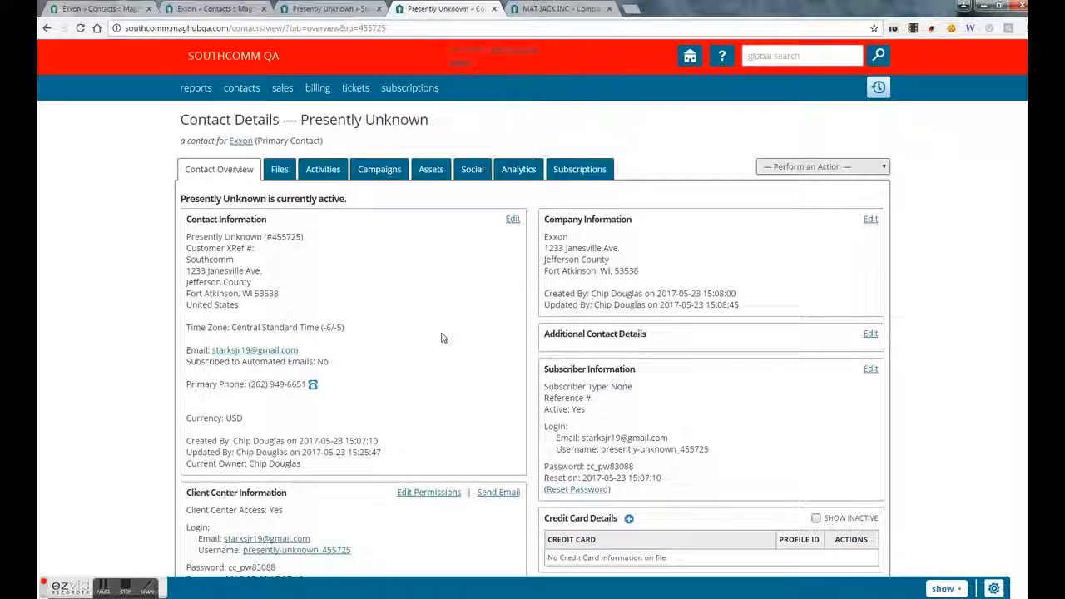
scroll(441, 337, down, 3)
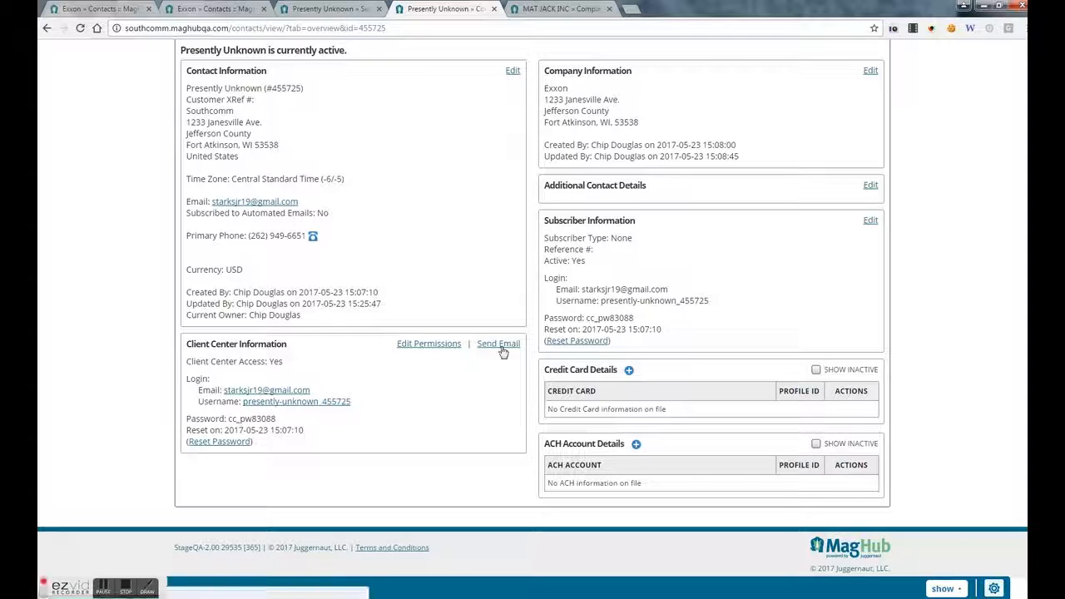
click(429, 349)
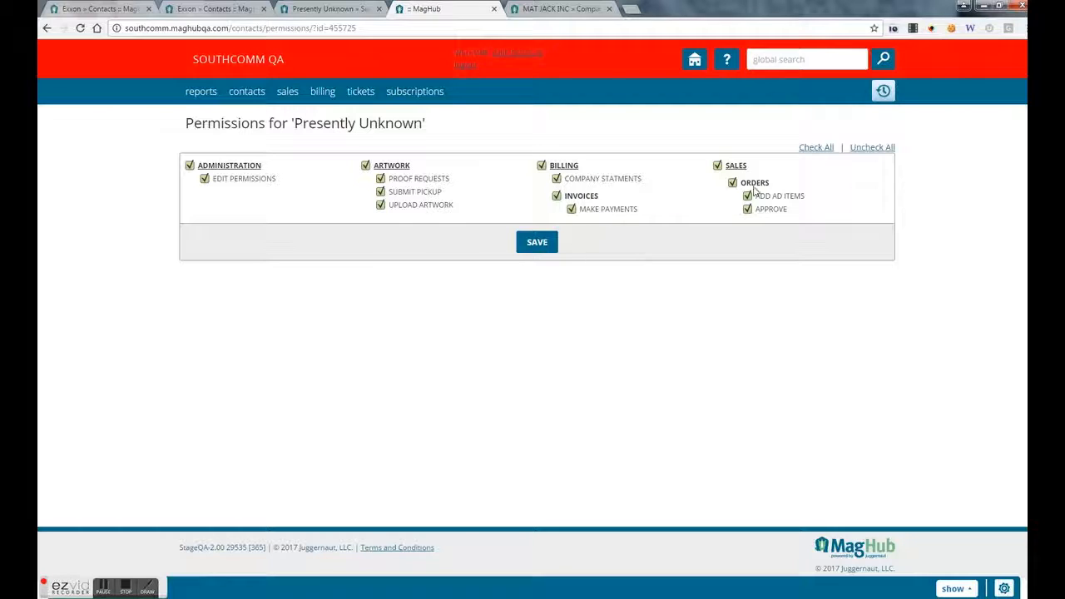
- Save the all-granted permissions, then return to the contact overview through the history dropdown
click(547, 247)
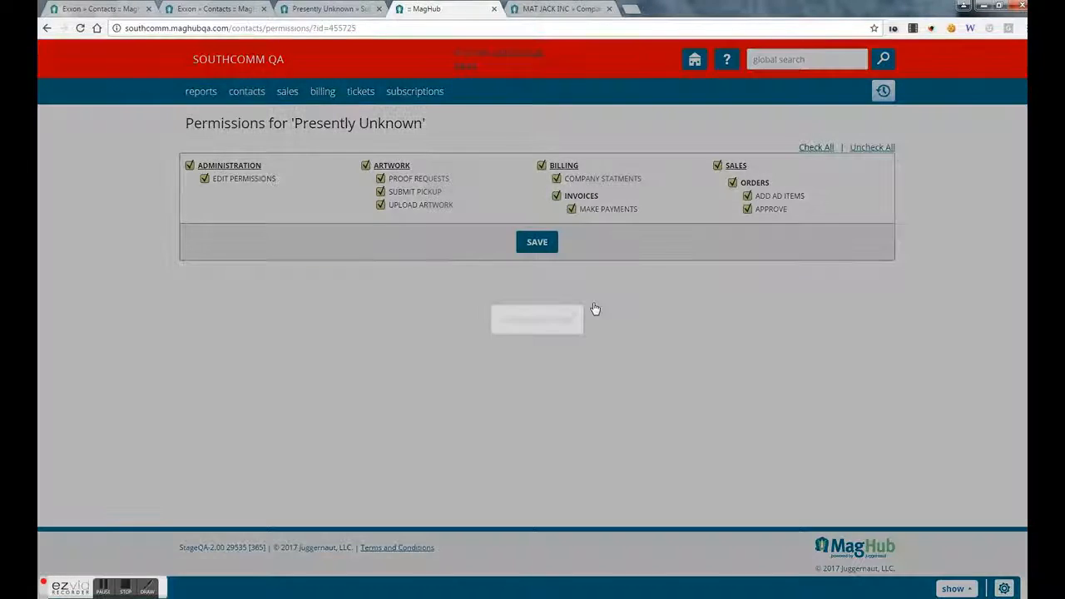
click(574, 317)
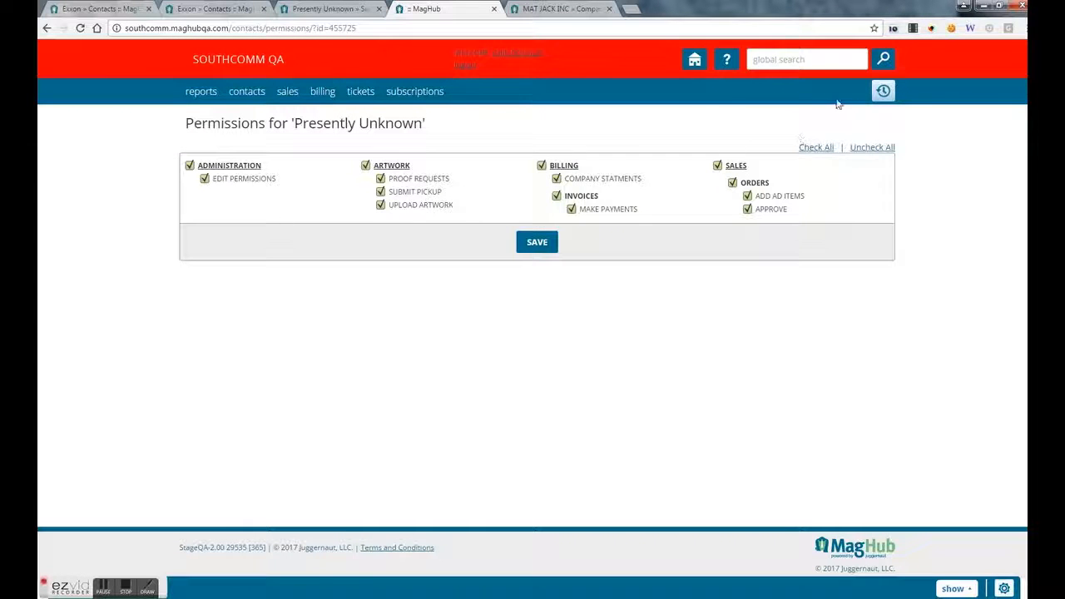
click(883, 90)
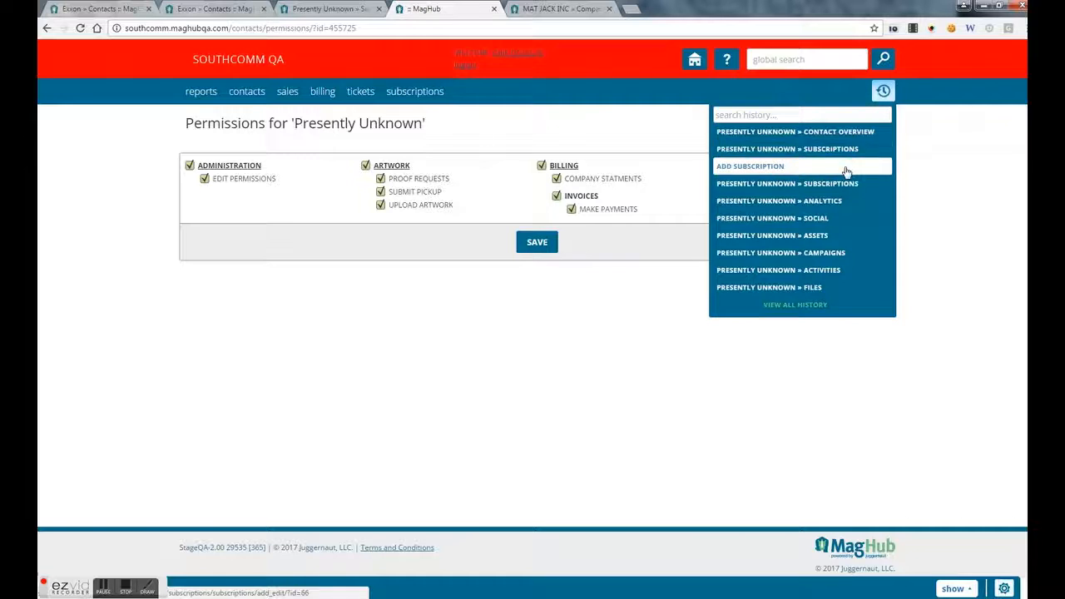
click(827, 150)
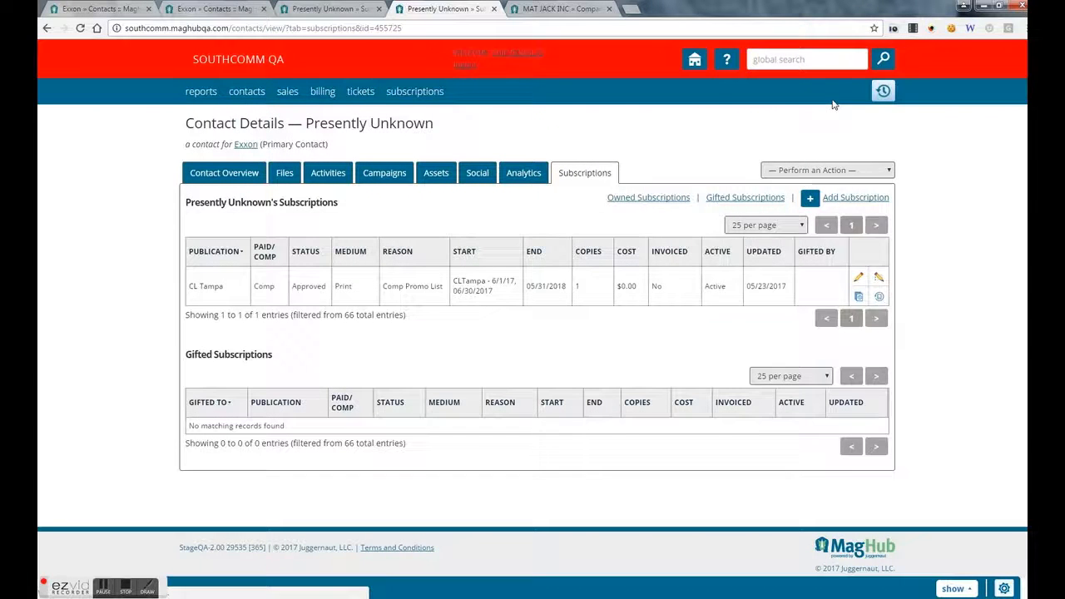
click(879, 91)
click(835, 154)
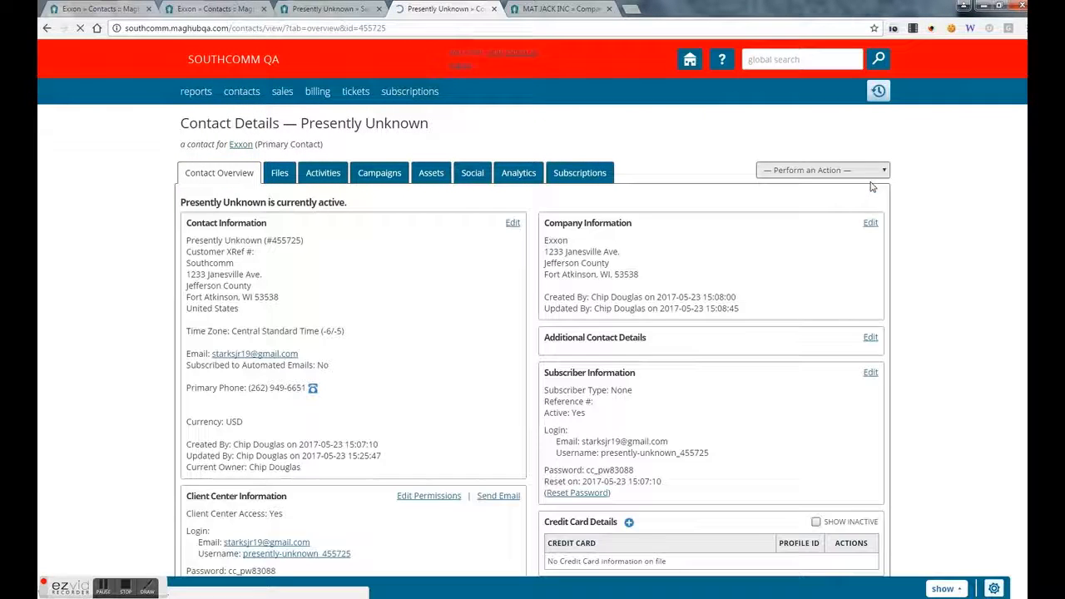
scroll(499, 196, down, 2)
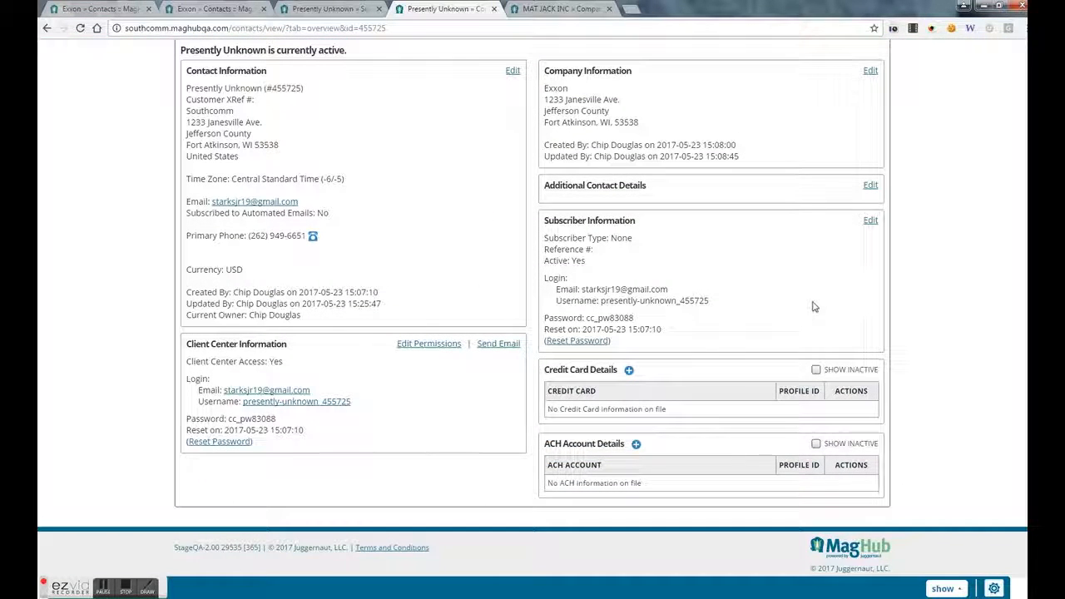
scroll(744, 149, up, 2)
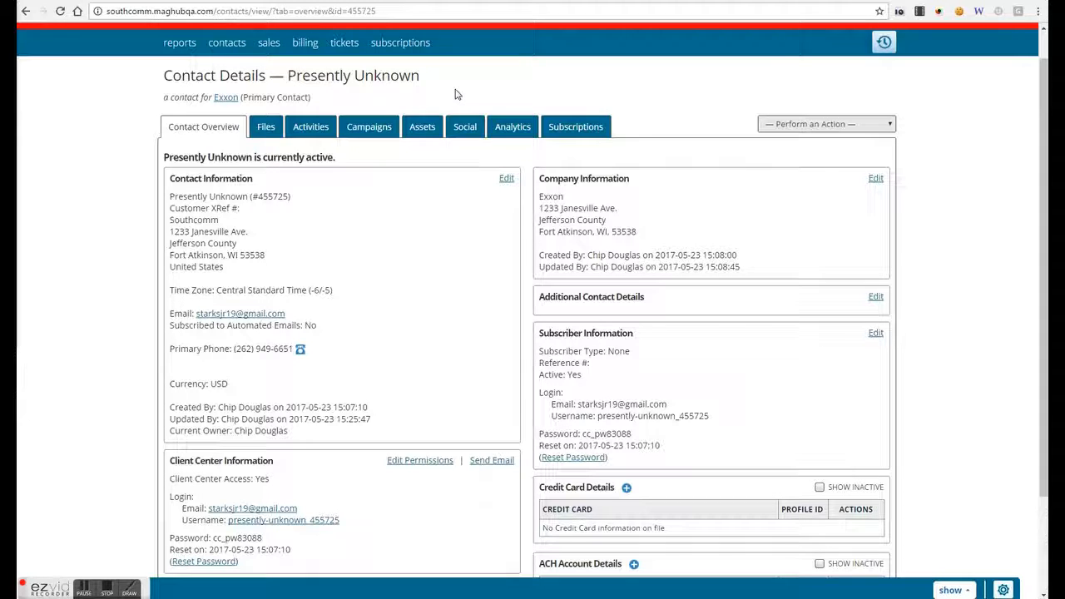
scroll(799, 117, up, 1)
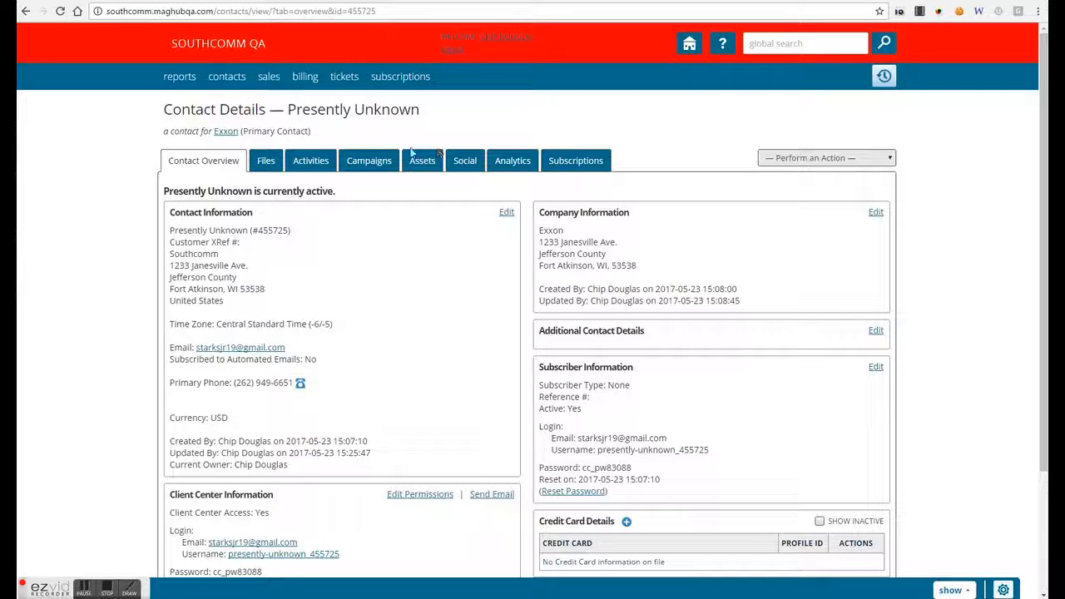
- Start a new Follow Up Appointment from the contact's activities
click(335, 167)
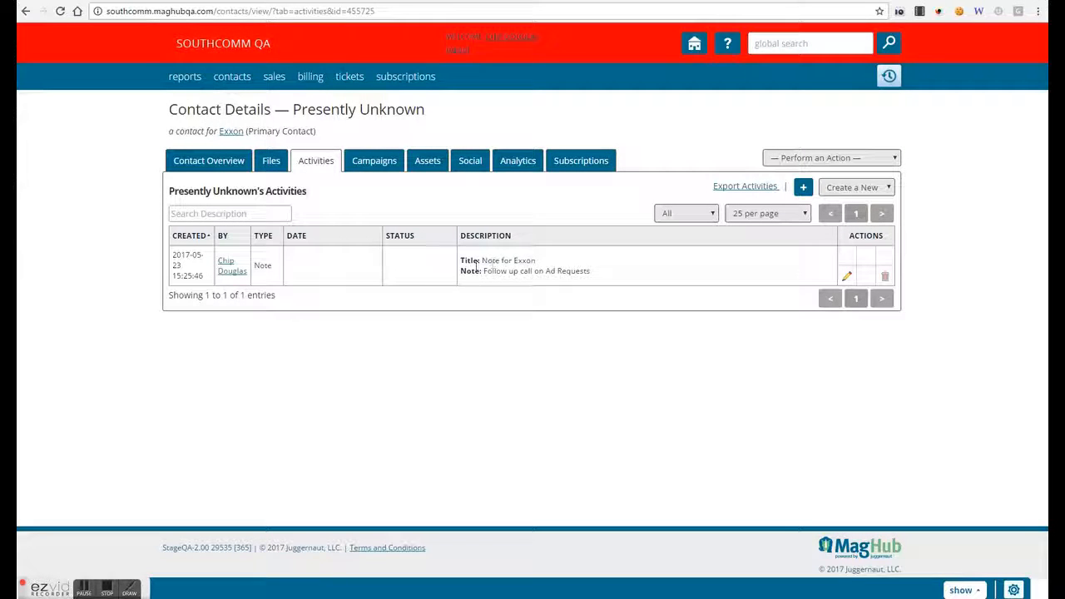
click(829, 192)
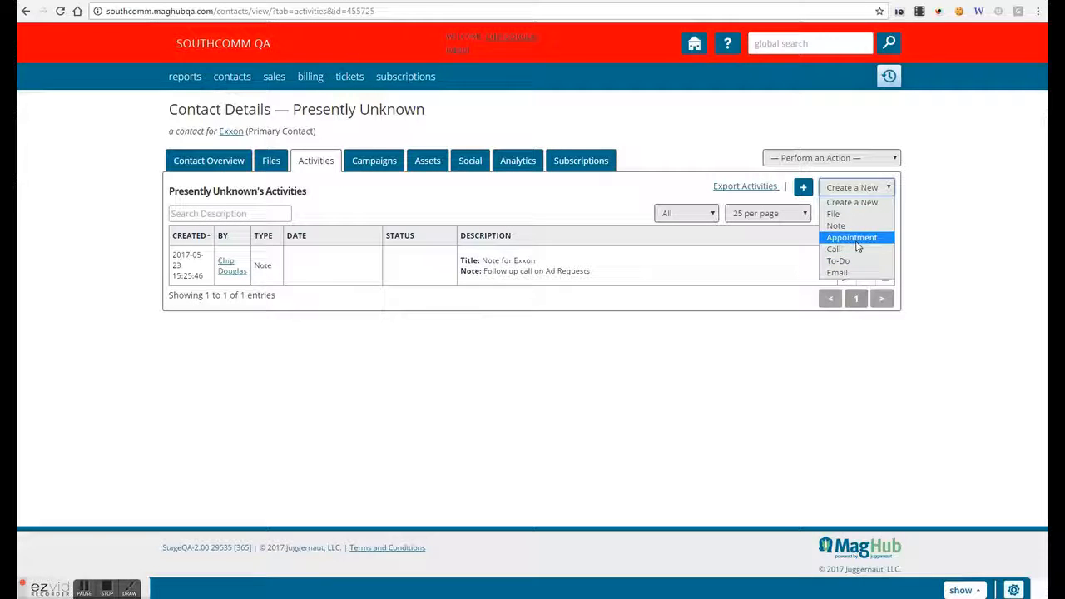
click(848, 239)
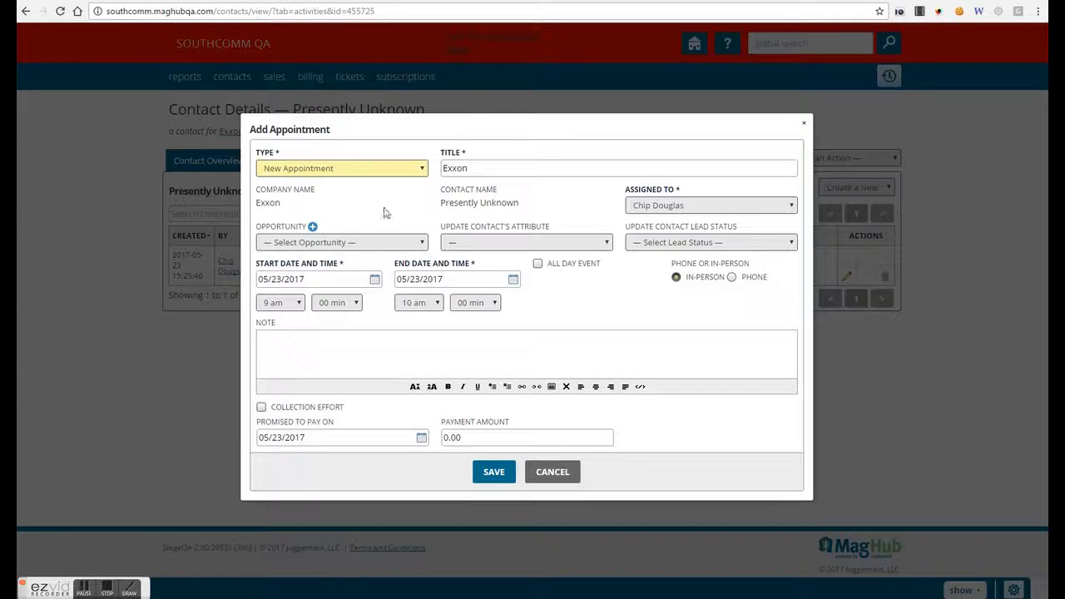
click(405, 175)
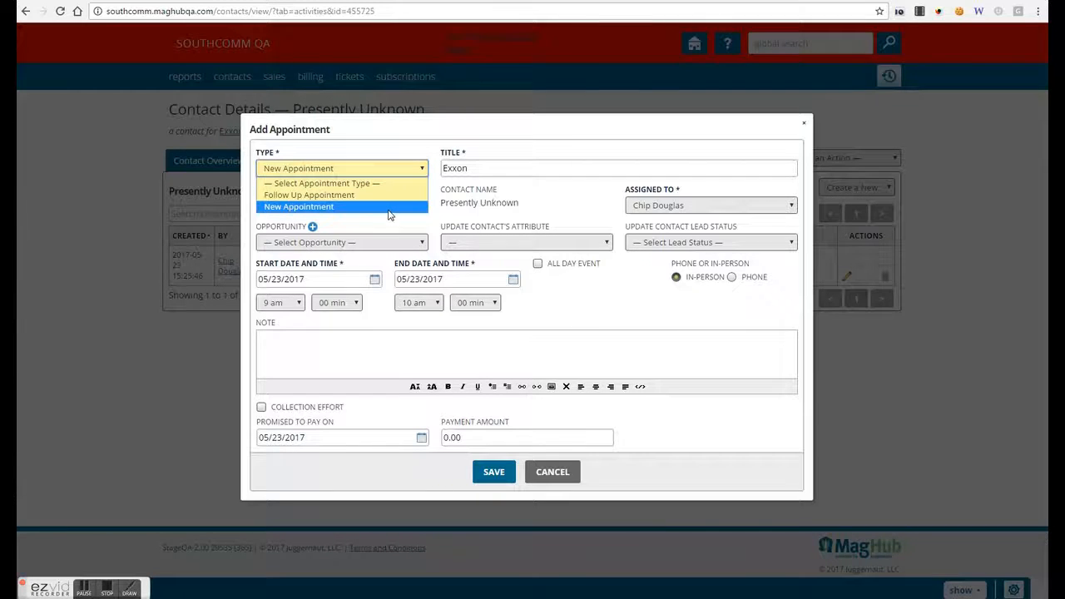
click(389, 196)
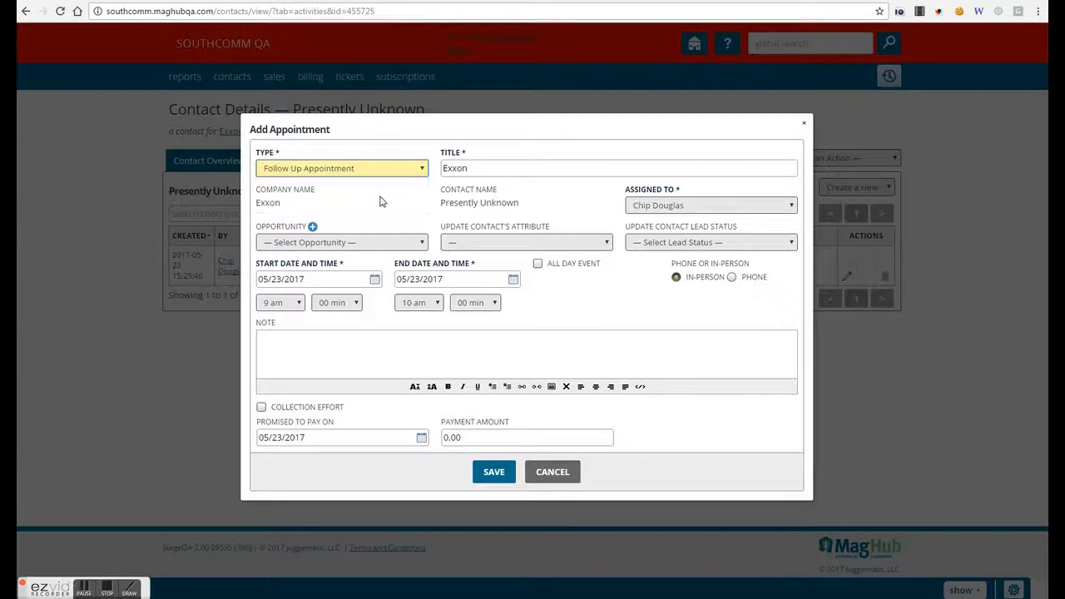
- Leave opportunity and lead status unset, date it 05/27/2017, and make it a phone meeting
click(413, 247)
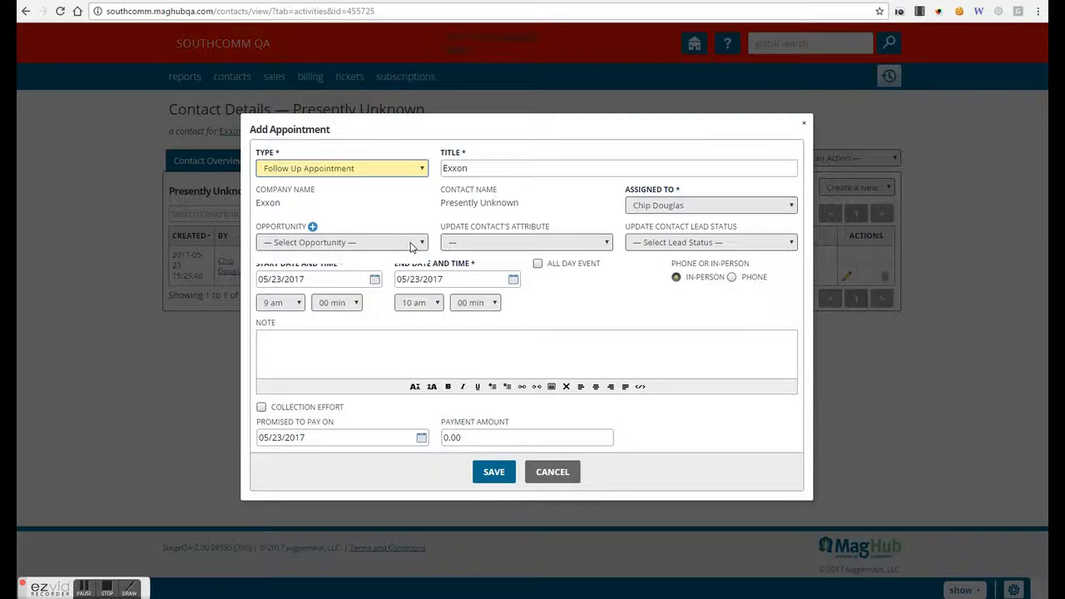
click(413, 247)
click(486, 247)
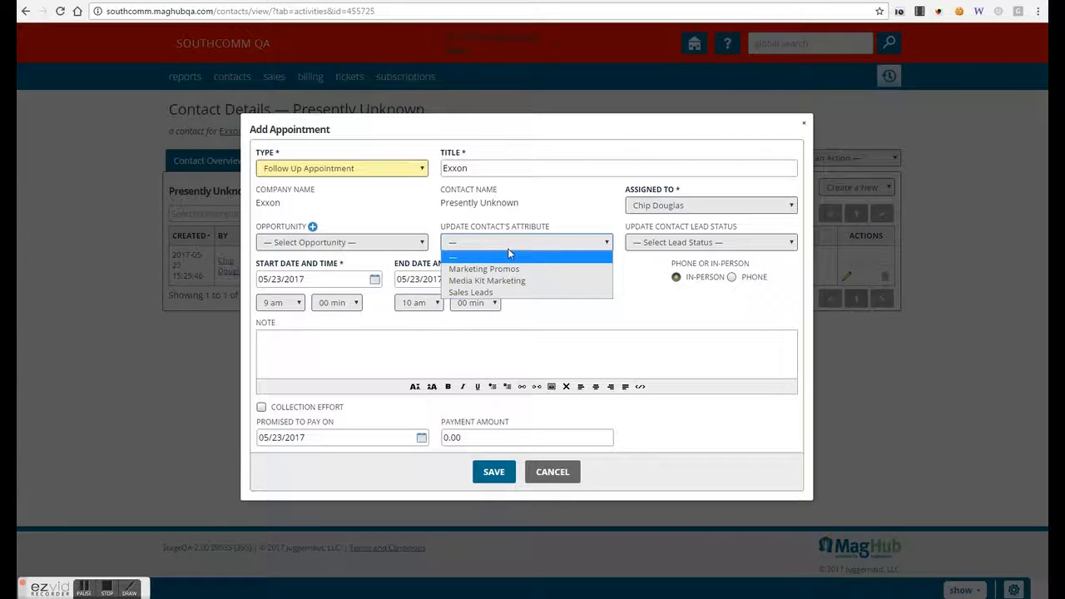
click(640, 243)
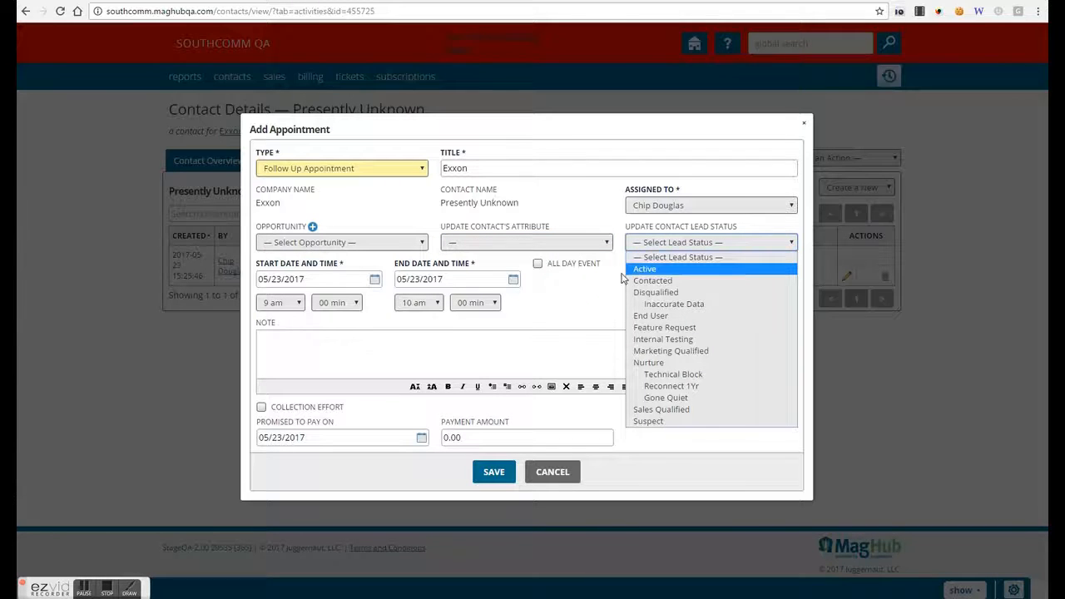
click(586, 322)
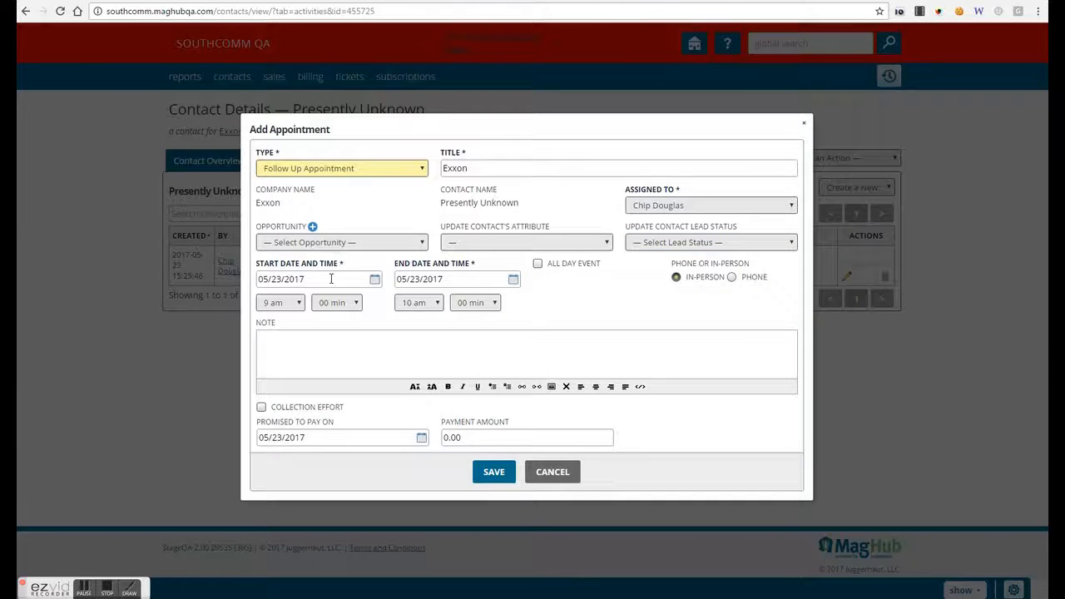
click(374, 281)
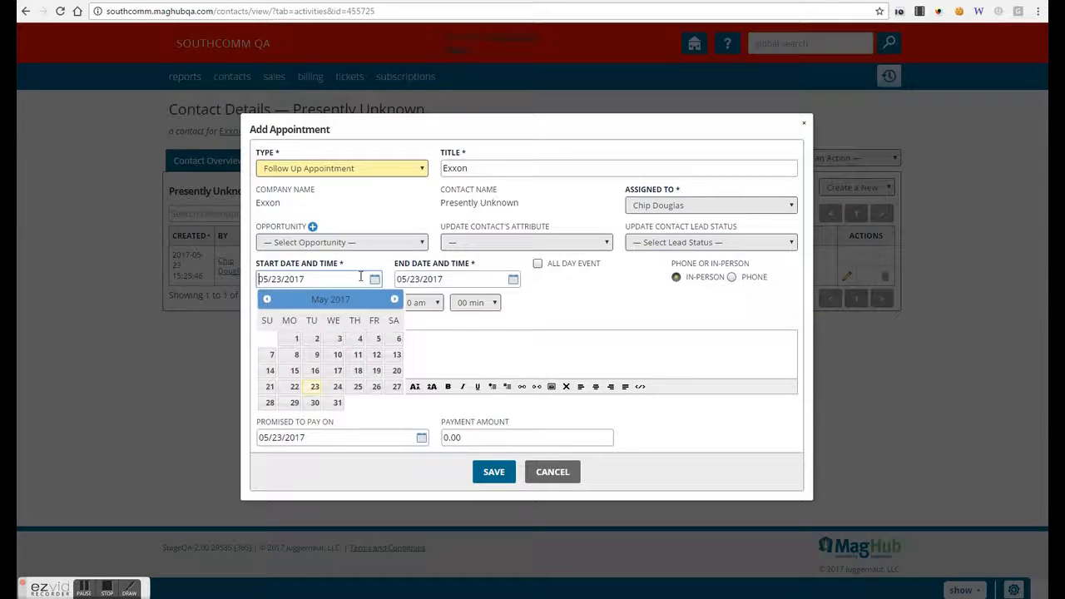
click(391, 387)
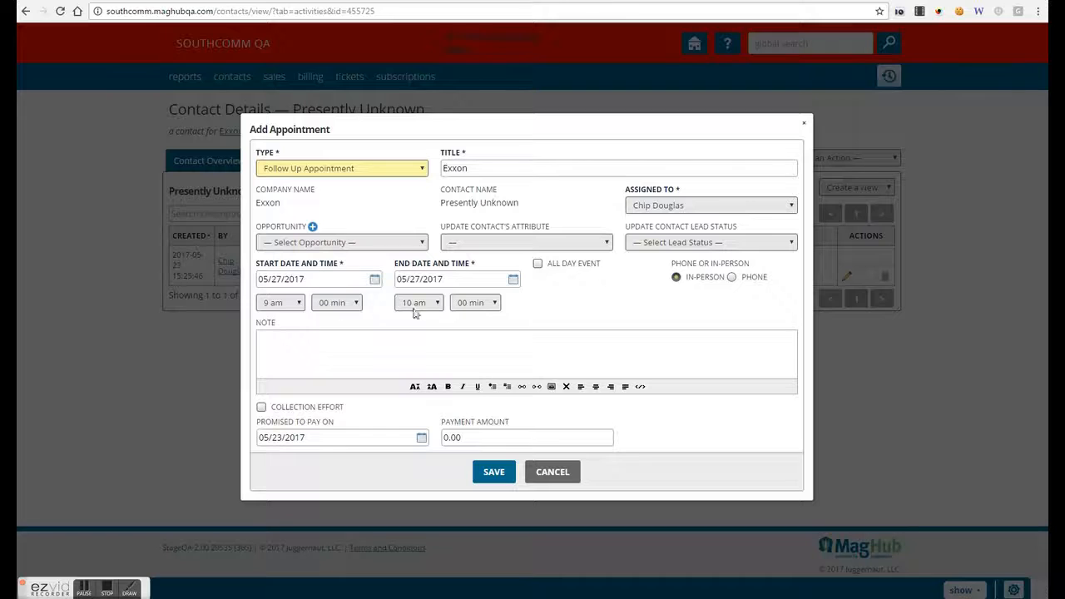
click(731, 278)
- Write a note about a follow-up discussion on the Lead Gen program, leaving collection effort unticked
text(Follow up discussio)
key(BackSpace)
key(BackSpace)
text(sion on Lead )
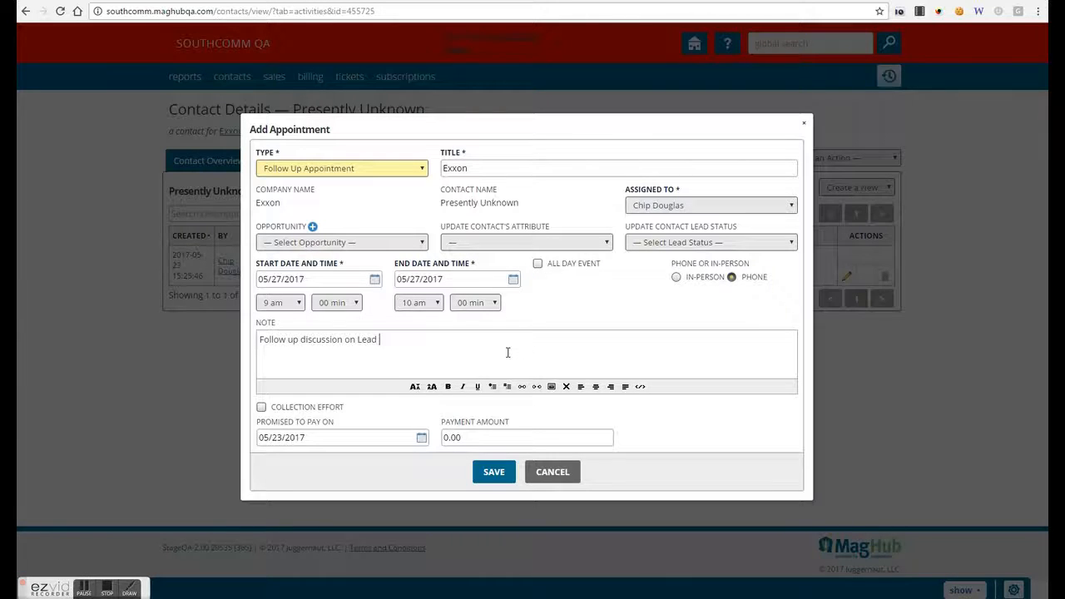
text(Gen pro0g)
key(BackSpace)
click(262, 408)
- Save the appointment and confirm its status stays Pending
click(493, 474)
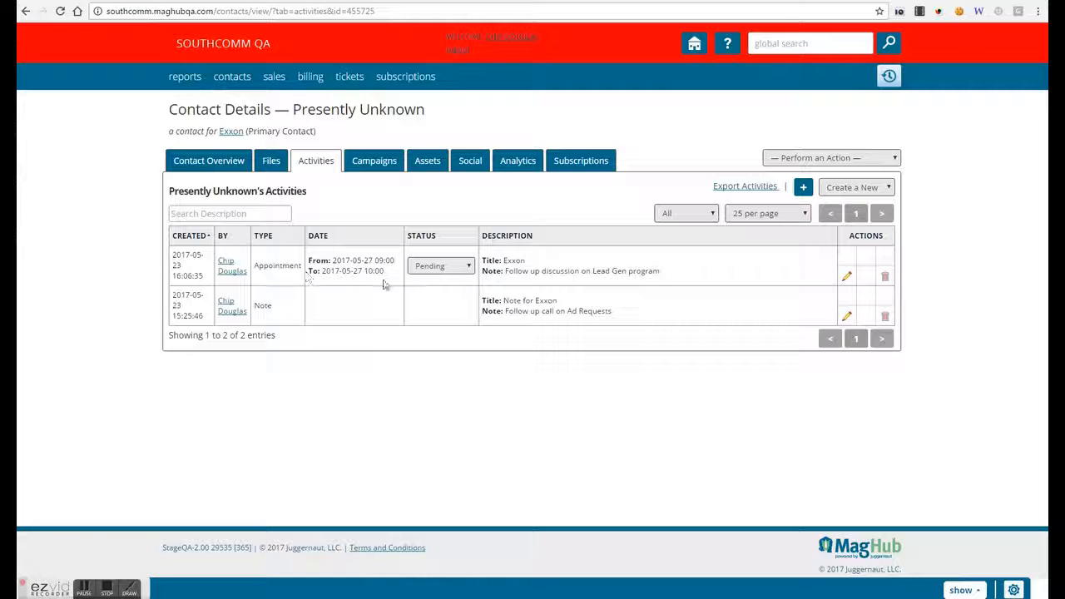
click(437, 266)
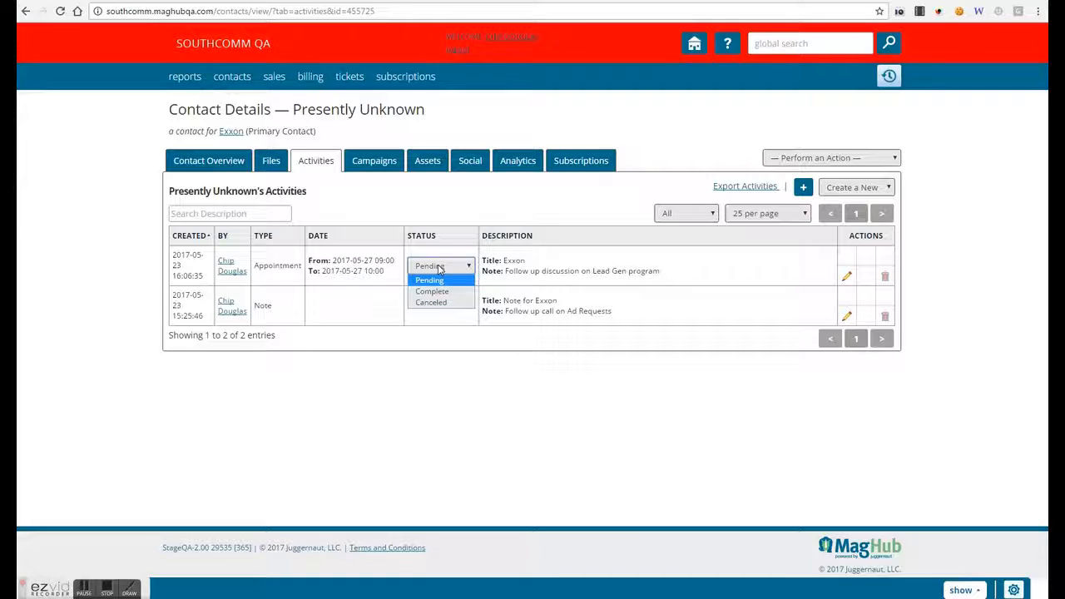
click(514, 261)
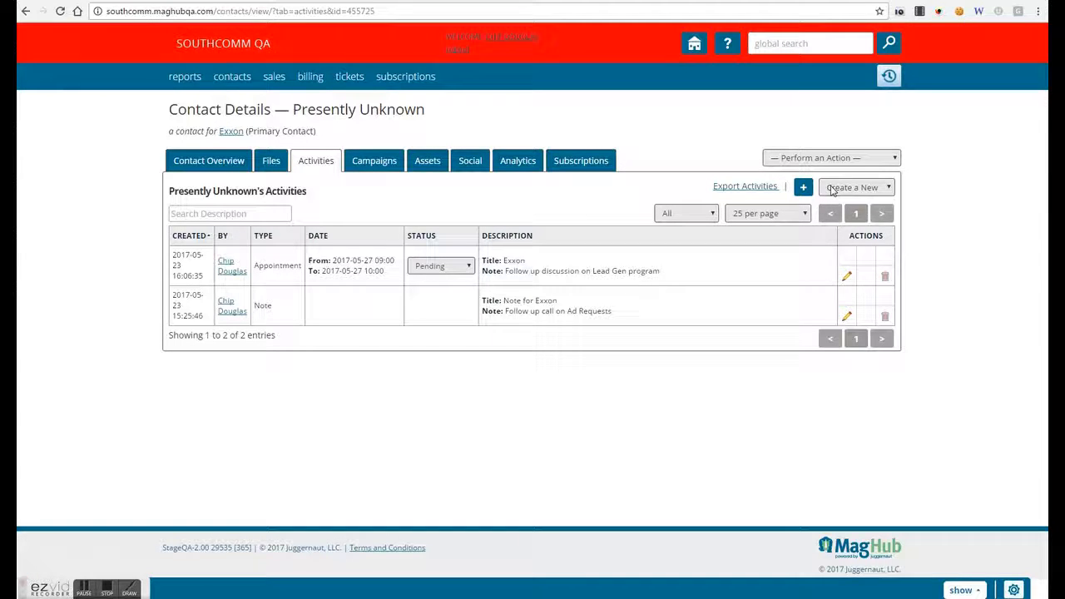
click(832, 191)
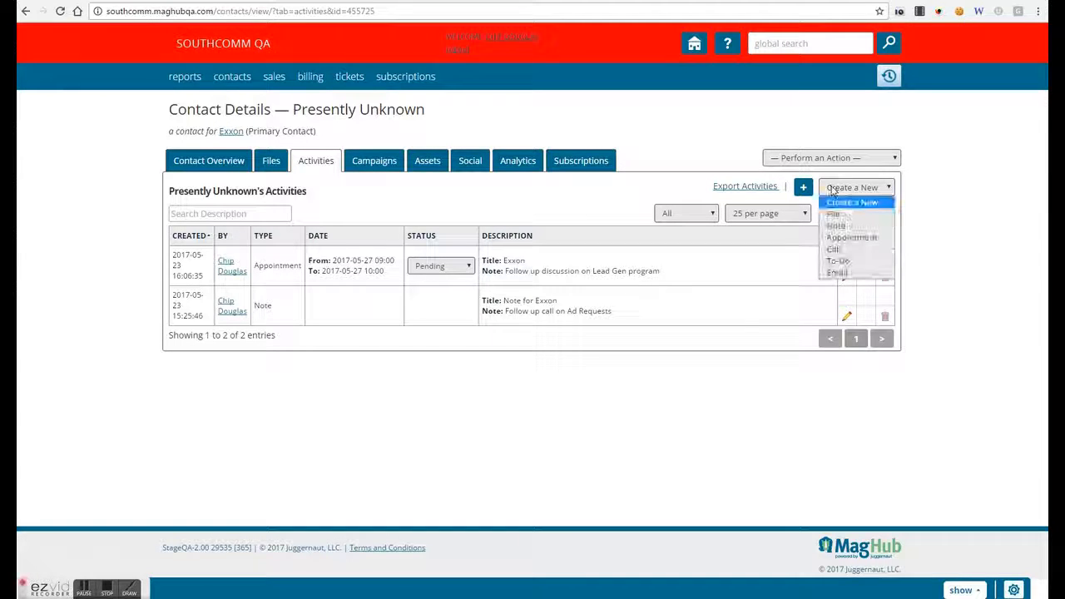
- Start a new call of type Prospecting Call
click(847, 251)
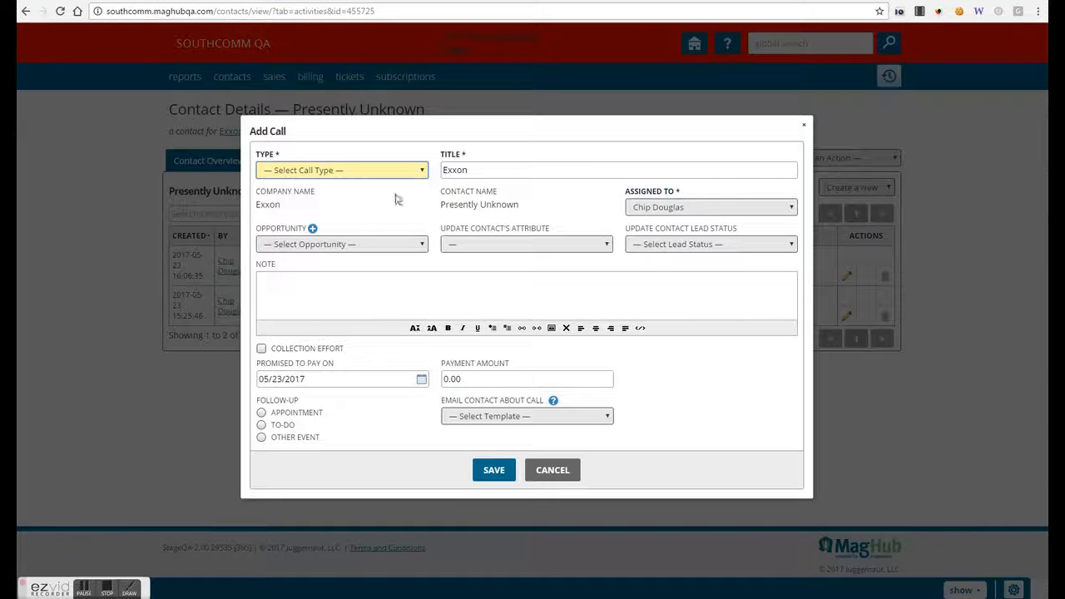
click(396, 171)
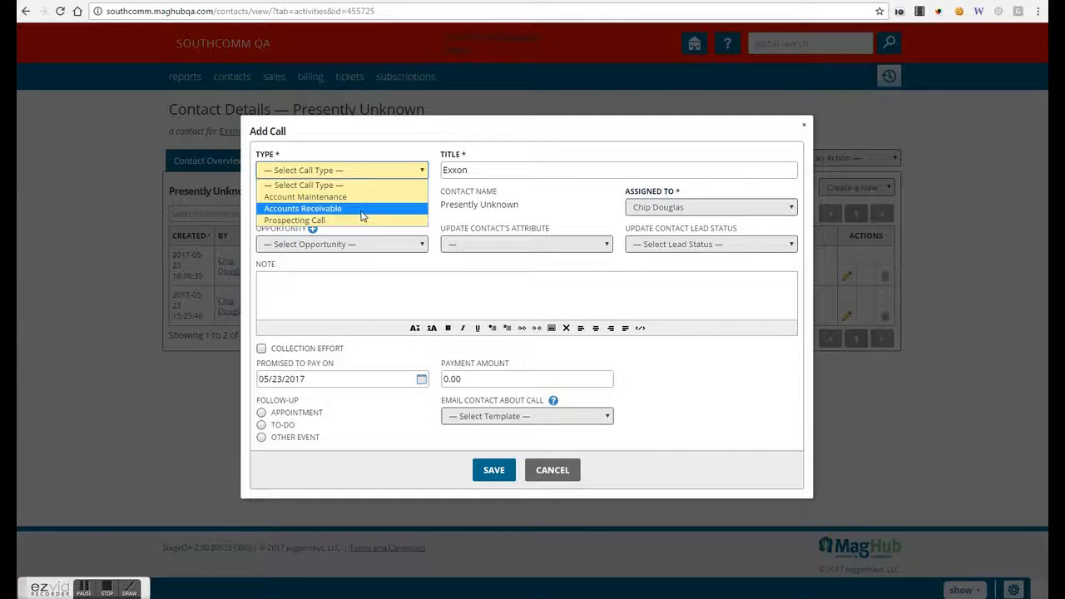
click(354, 220)
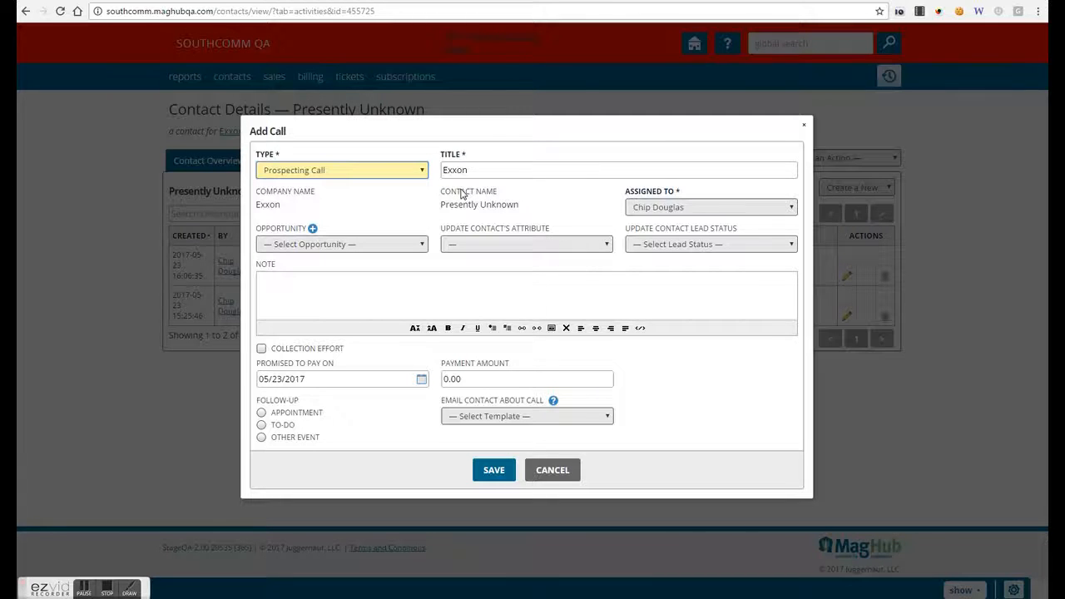
- Enter the note 'Calling to see if they have any upcoming opportunities', correcting the spelling of 'upcoming'
click(450, 284)
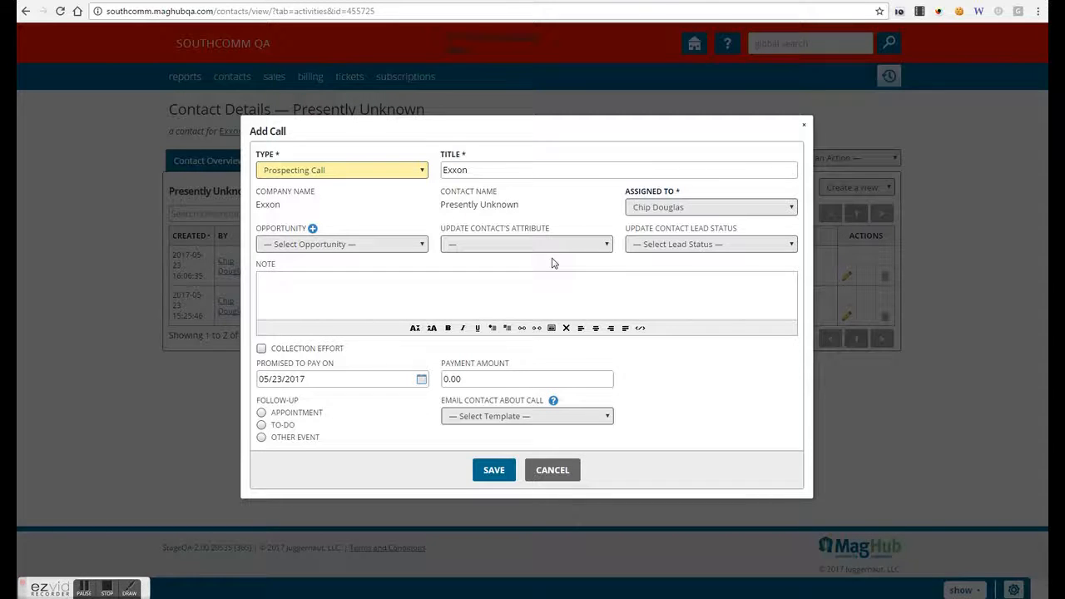
text(Calling to see if they have any upcommin)
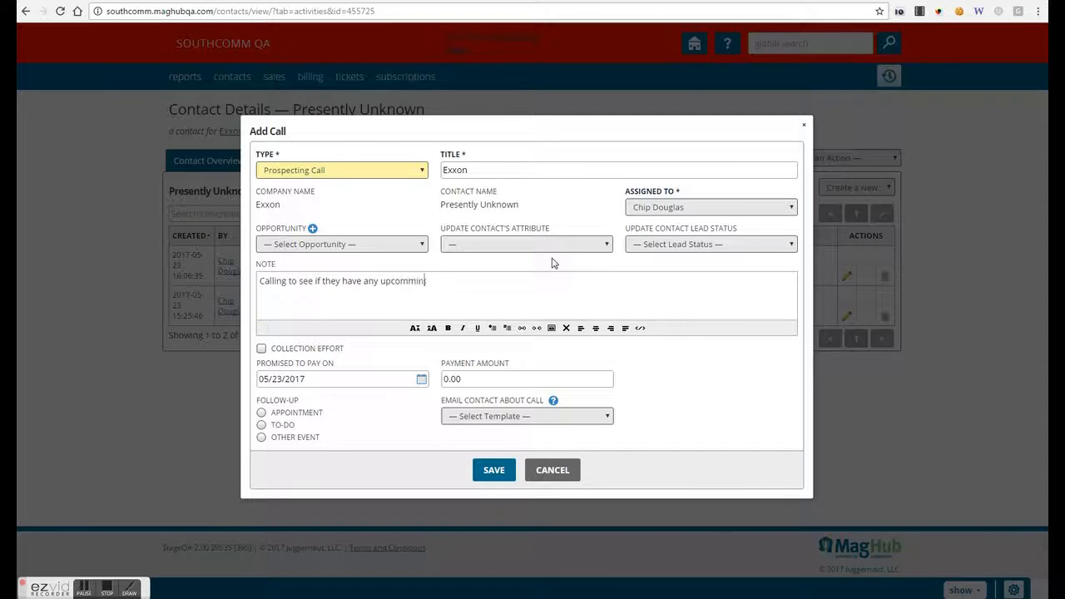
text(g opportunities)
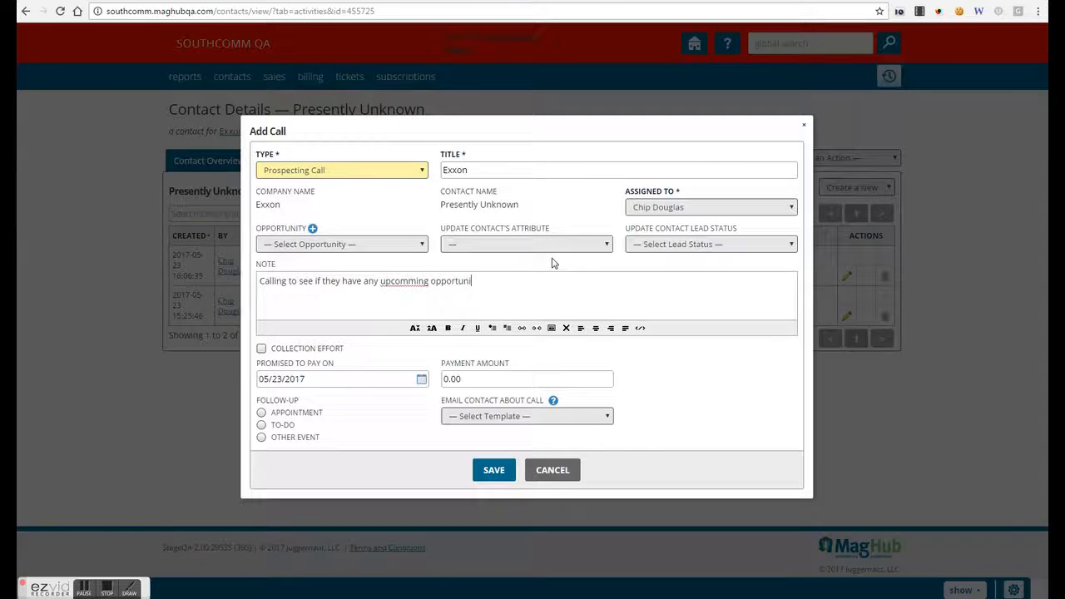
right_click(414, 285)
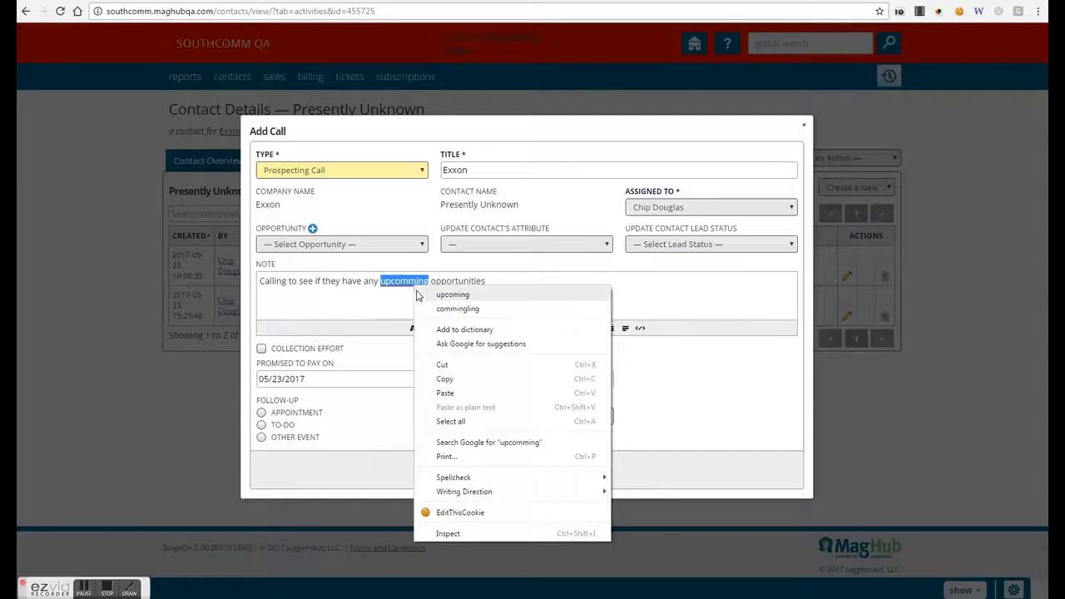
click(416, 290)
click(491, 278)
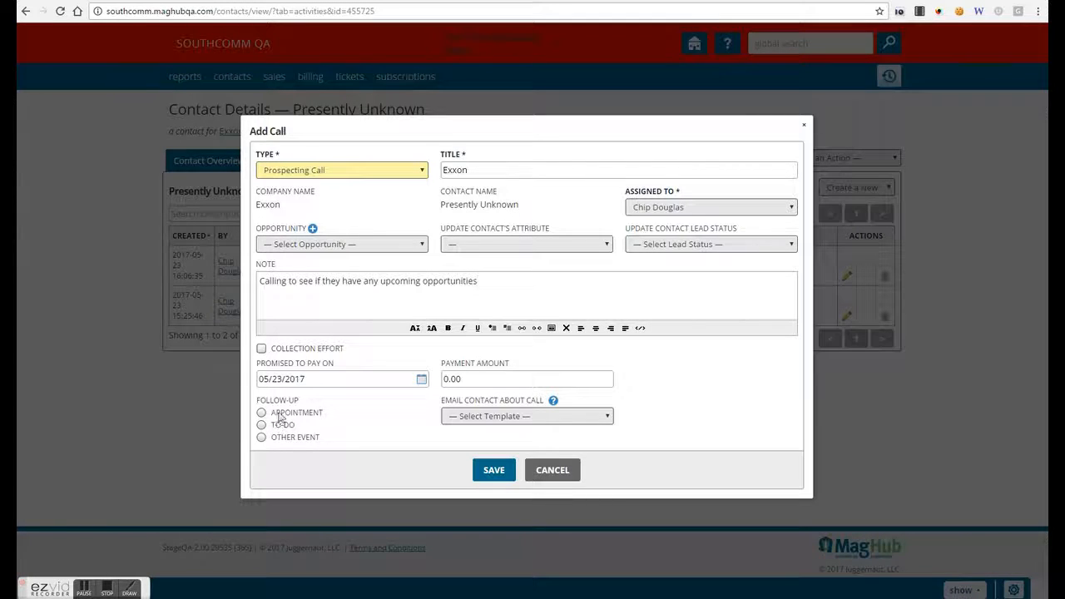
- Try the Call Activity email template, reset it to Select Template so no email goes out, and save
click(547, 418)
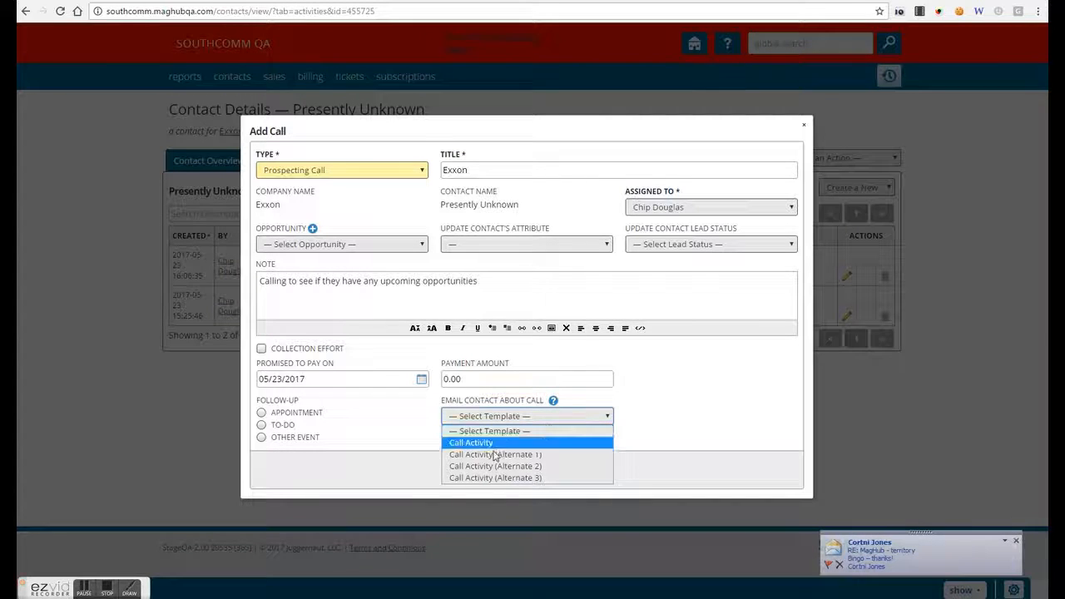
click(1015, 540)
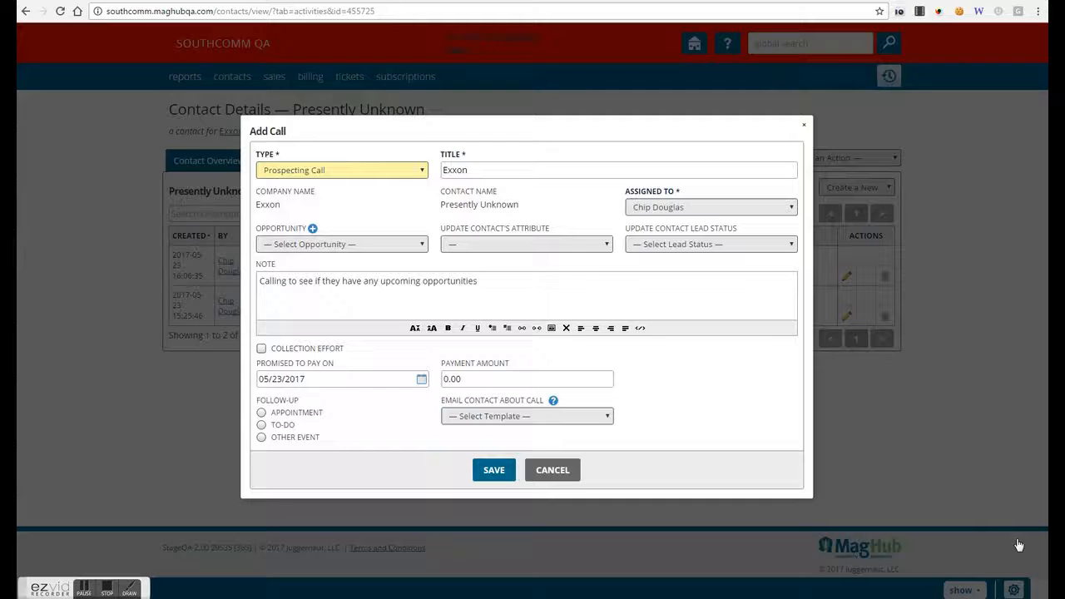
click(519, 416)
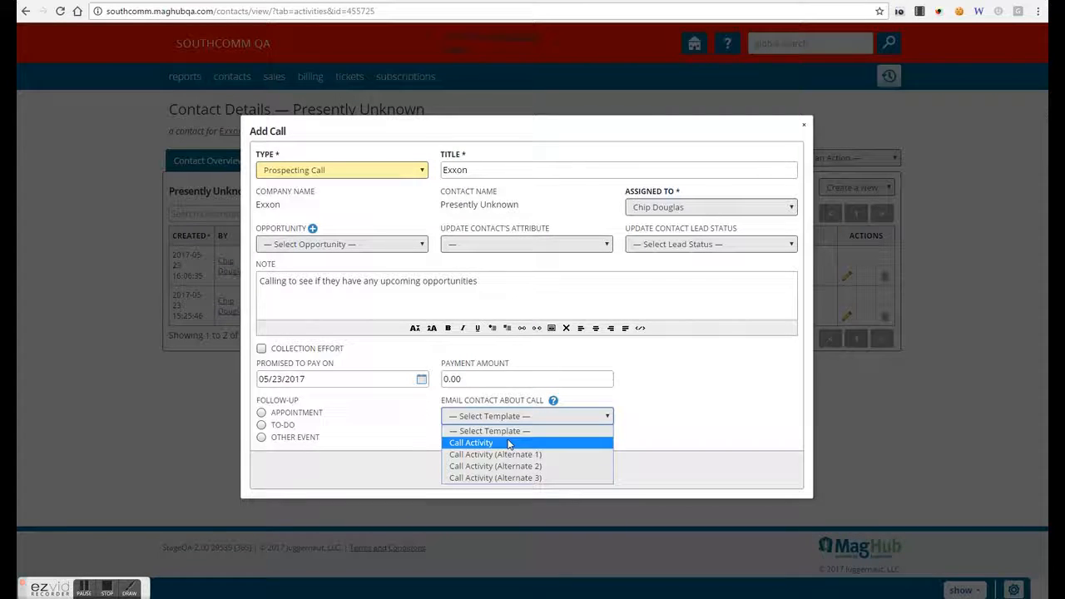
click(509, 443)
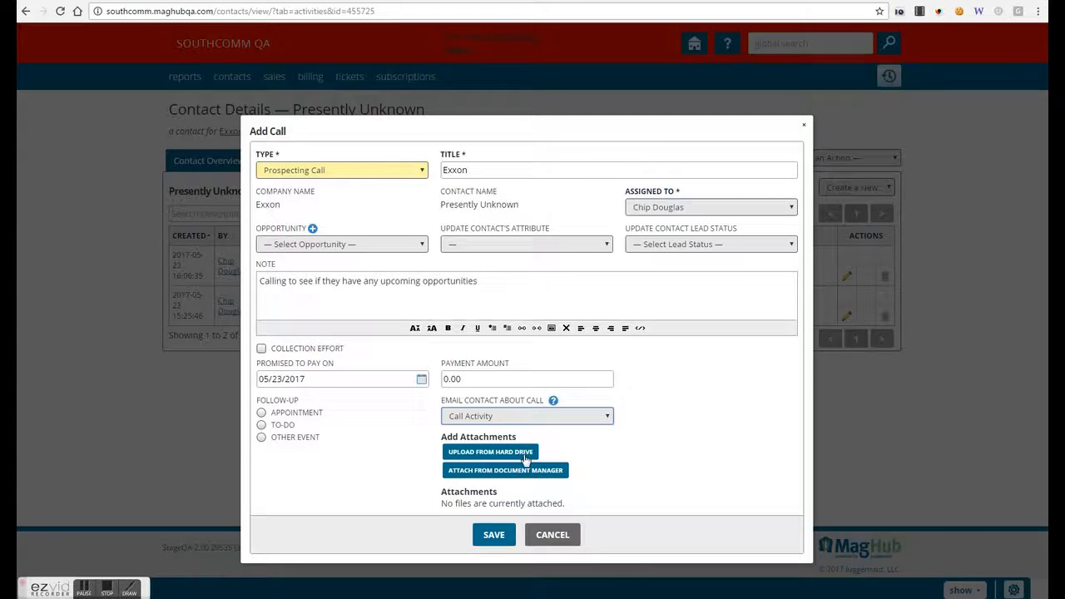
click(602, 454)
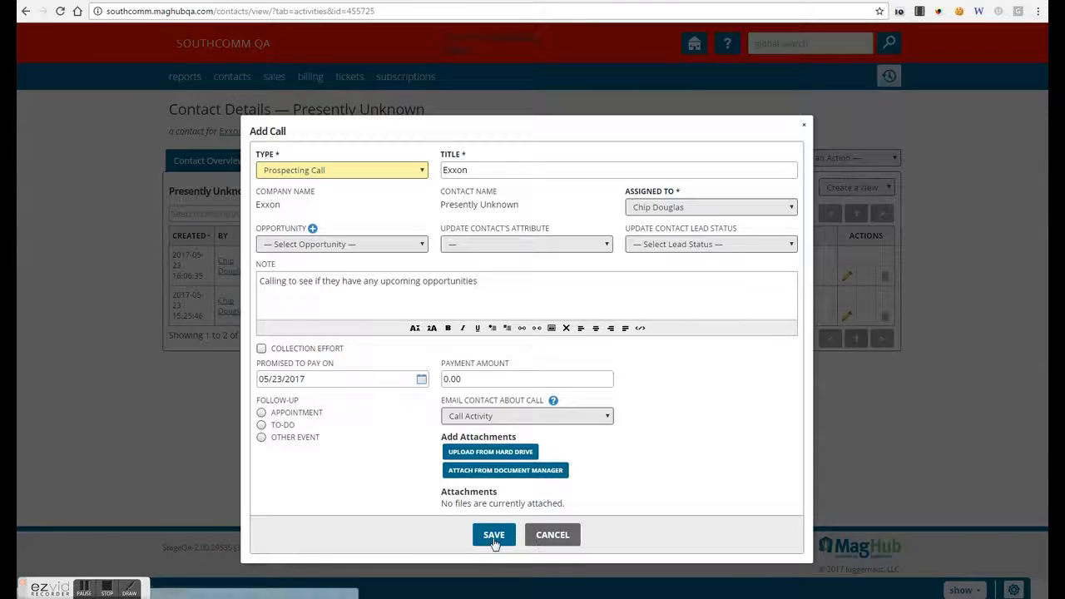
click(479, 416)
click(485, 441)
click(487, 420)
click(489, 431)
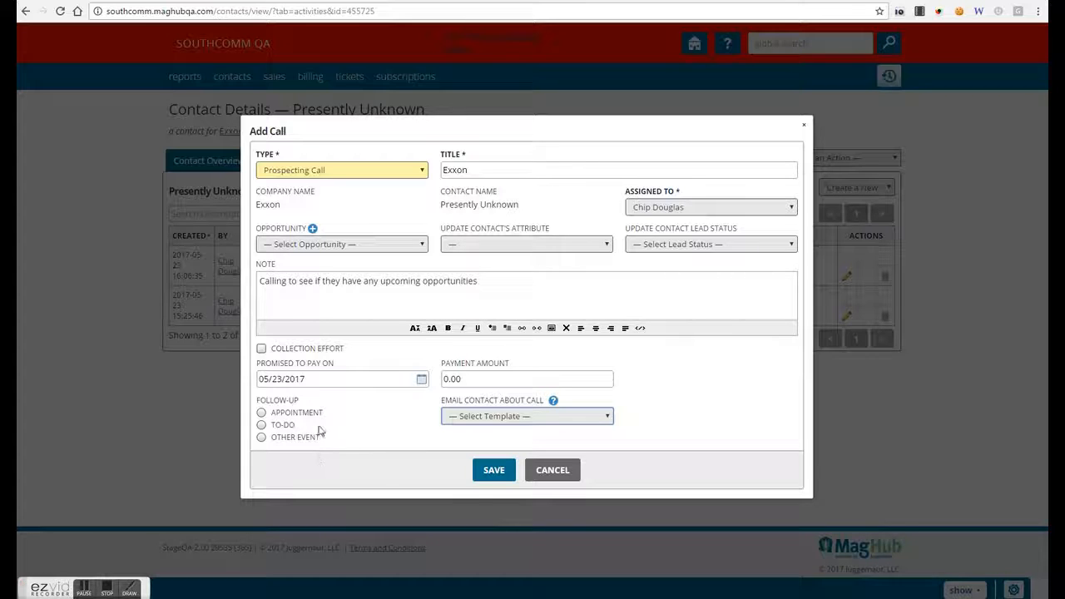
click(493, 471)
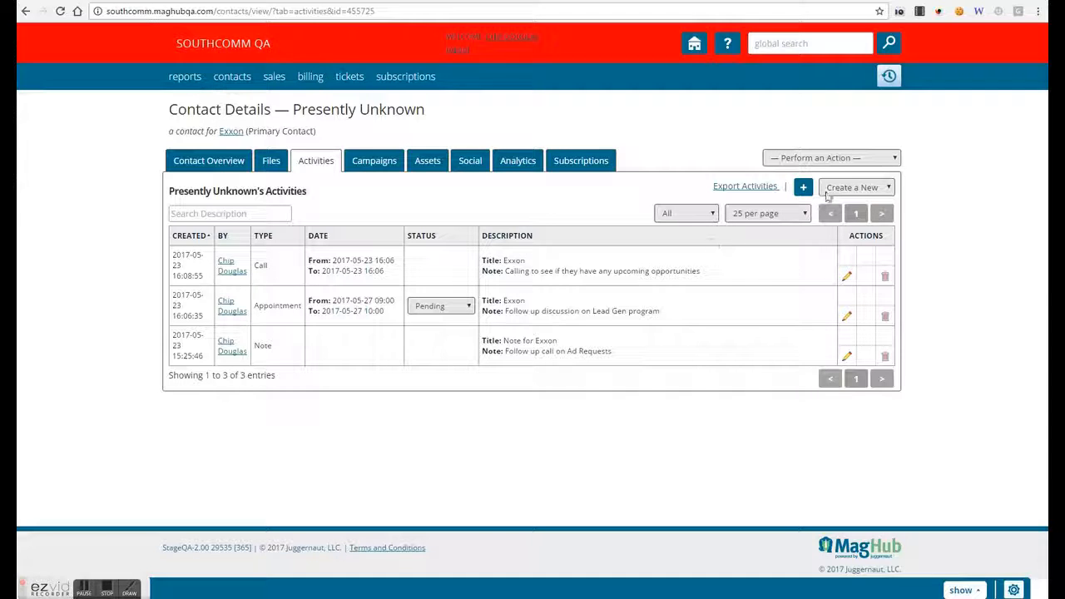
- Start a new to-do for the contact with type Prepare Presentation
click(835, 190)
click(833, 262)
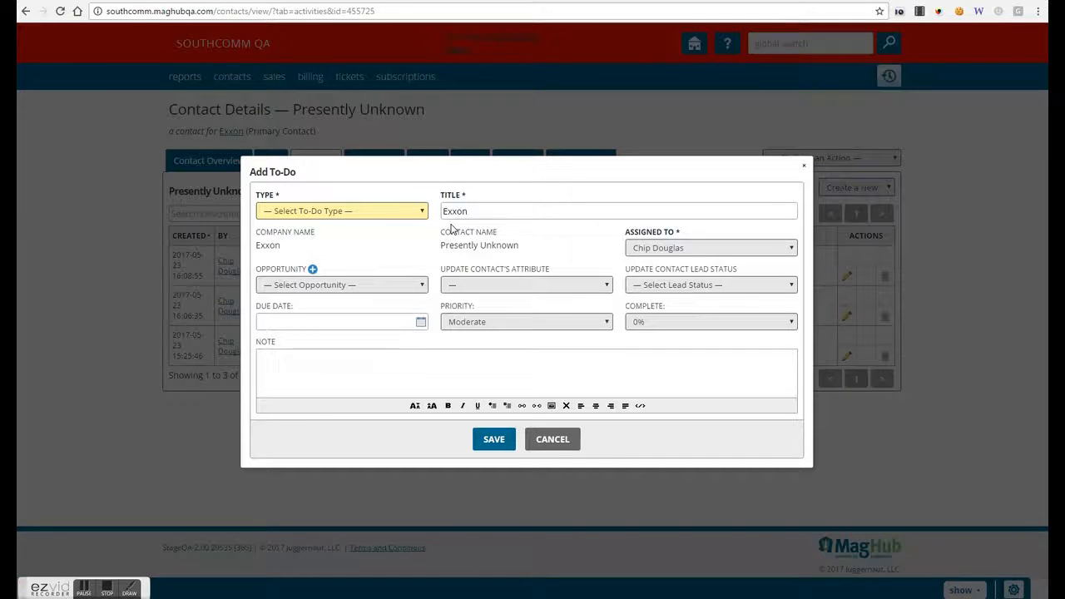
click(408, 211)
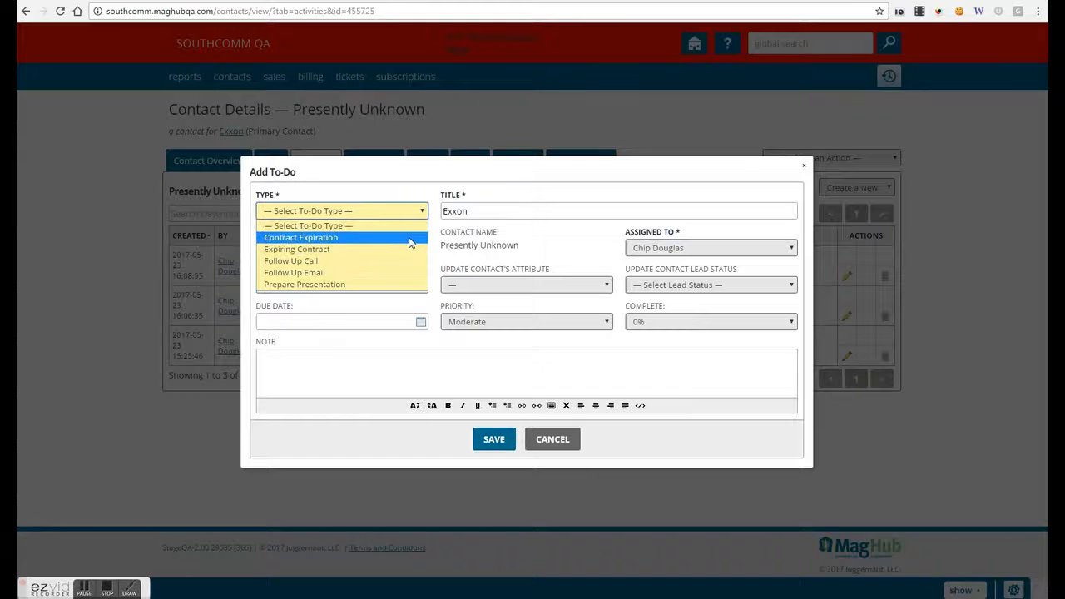
click(406, 287)
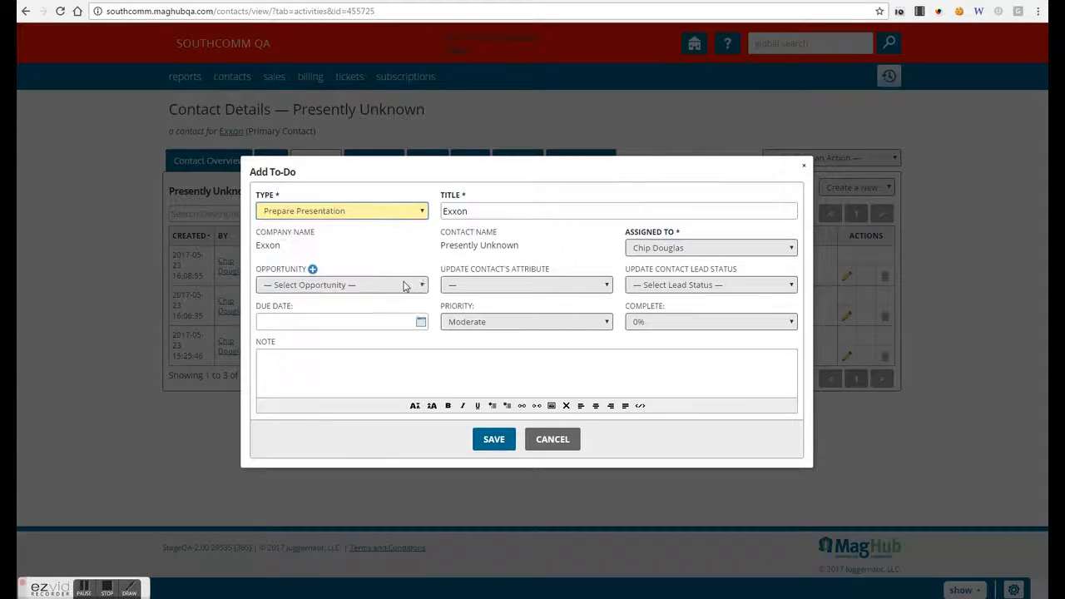
- Set the due date to 05/31/2017, keeping Moderate priority and 0% complete
click(421, 323)
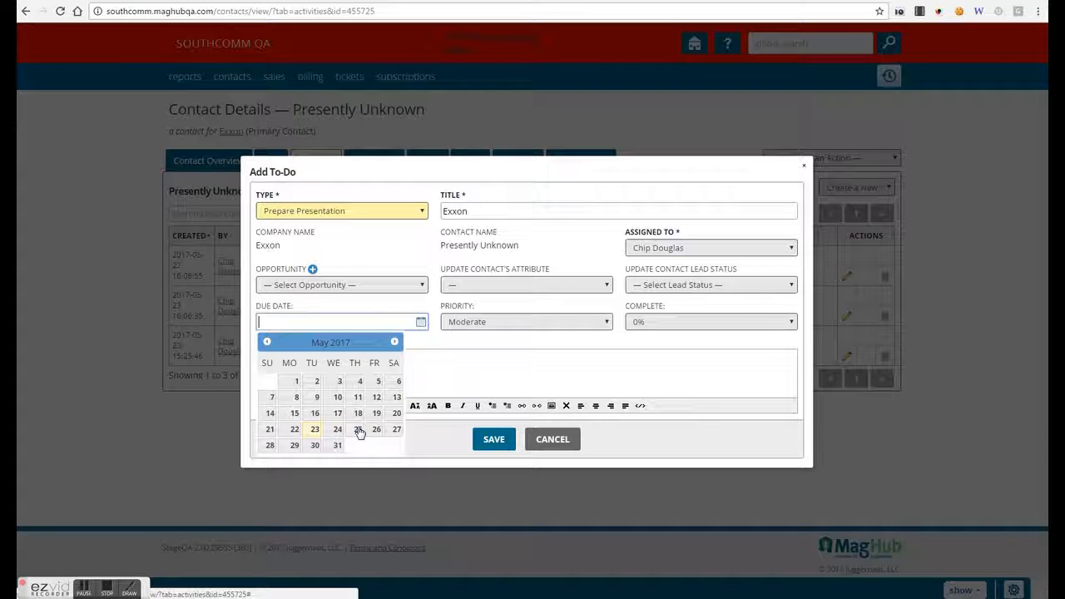
click(337, 444)
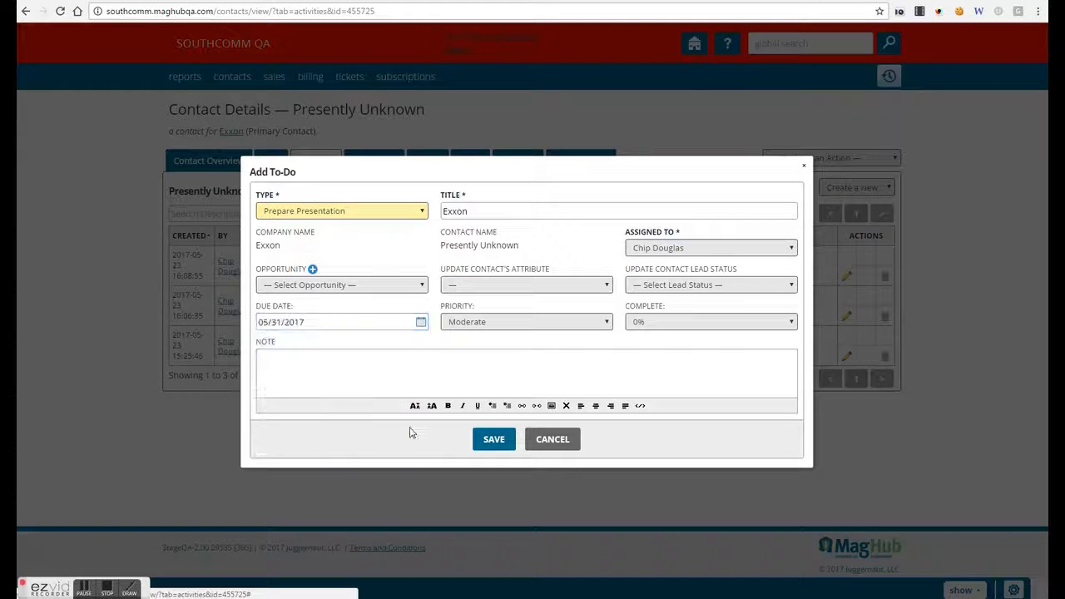
click(533, 324)
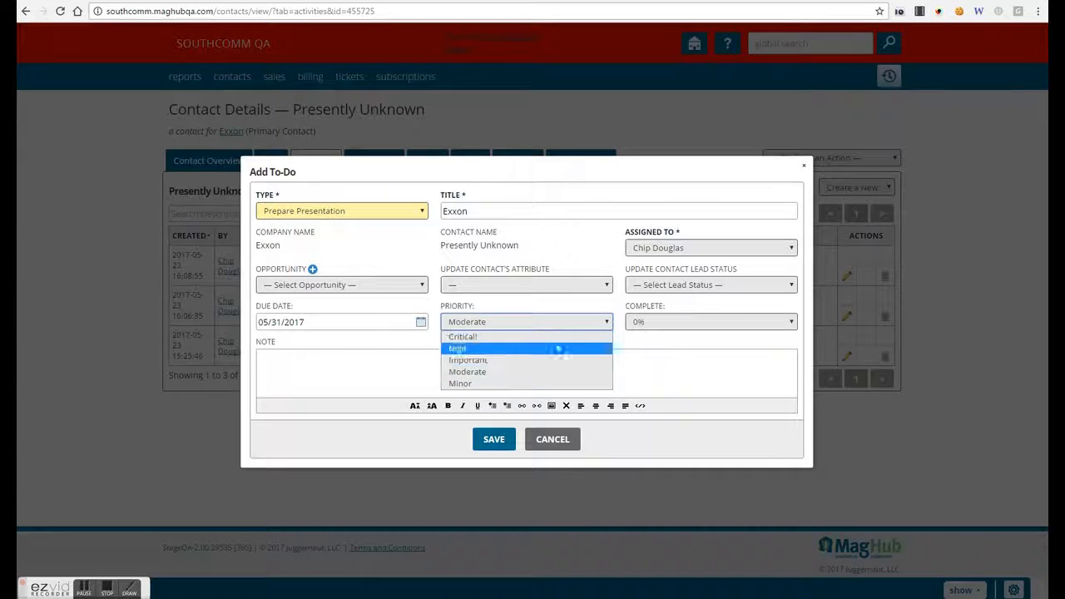
click(685, 359)
click(686, 325)
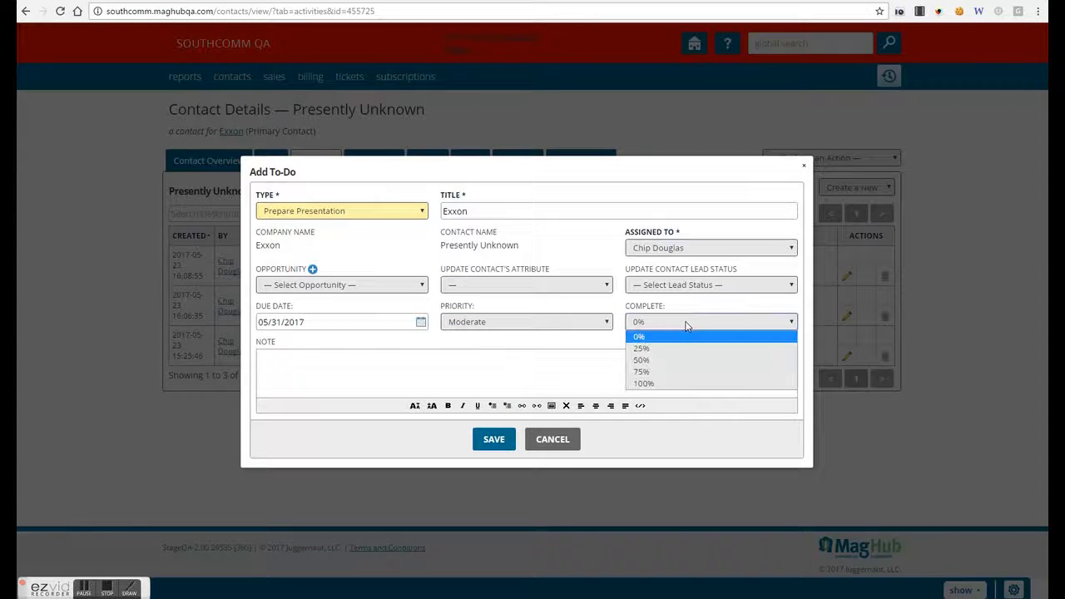
click(400, 355)
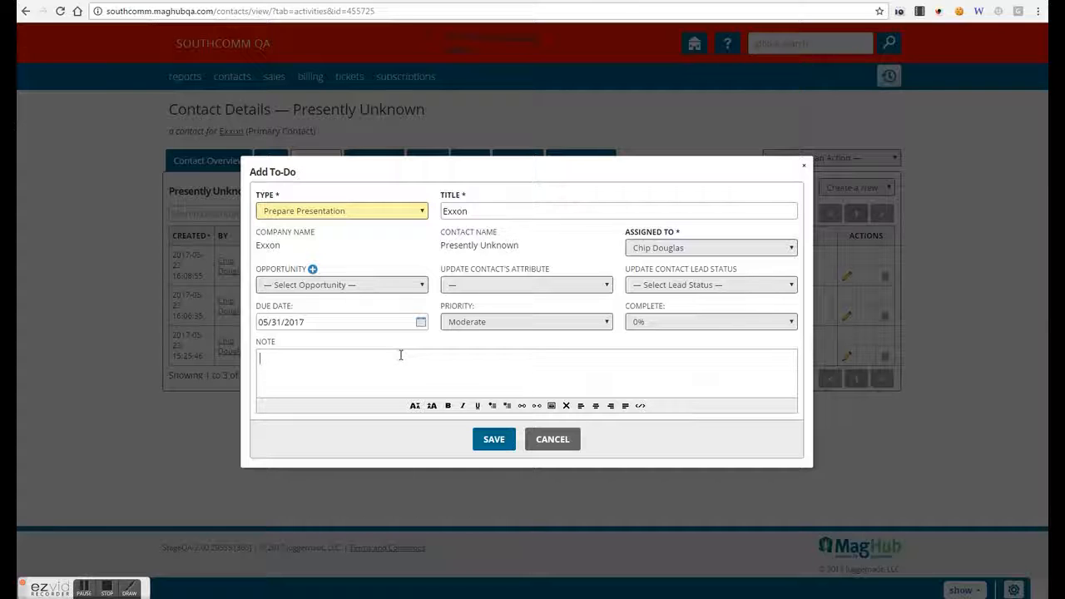
- Add the note 'Update User with New Mediat Kit Promo', keep Moderate and 0%, and save
text(Update User with New Mediat)
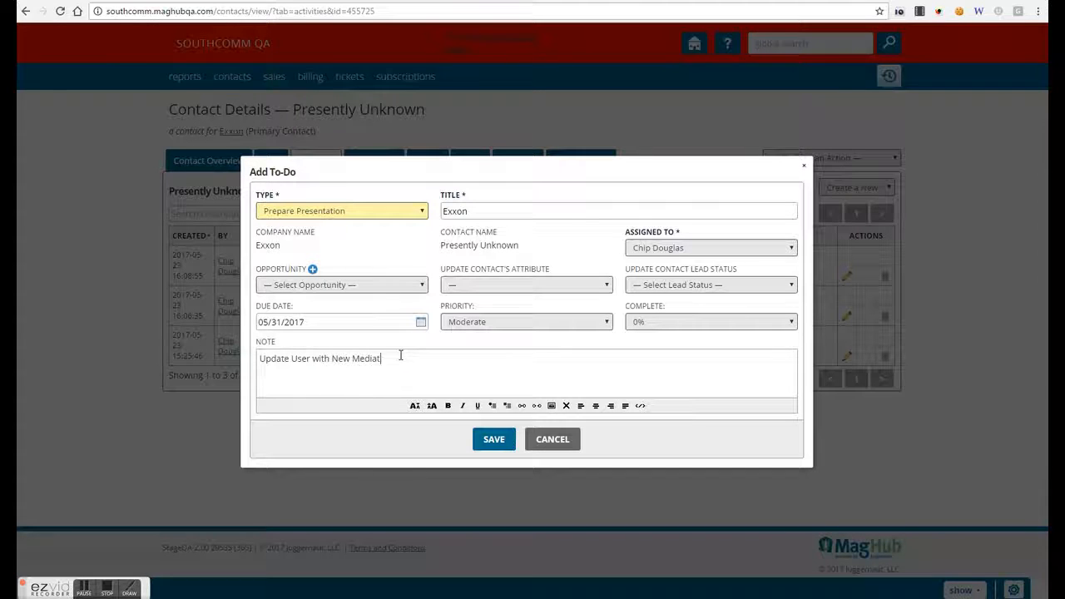
text( Kit Promo)
click(574, 330)
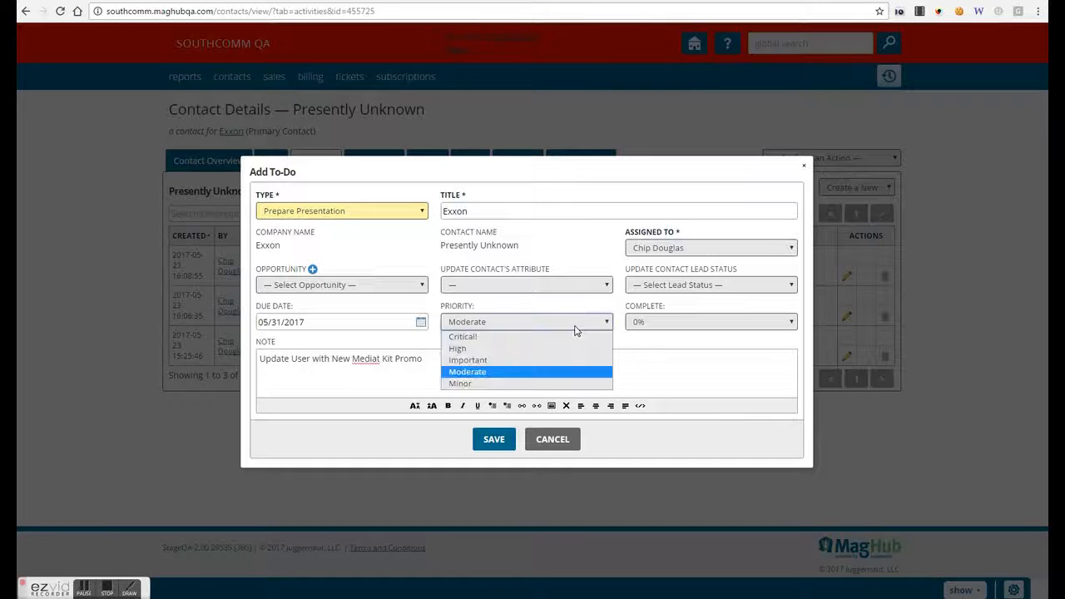
click(693, 376)
click(696, 323)
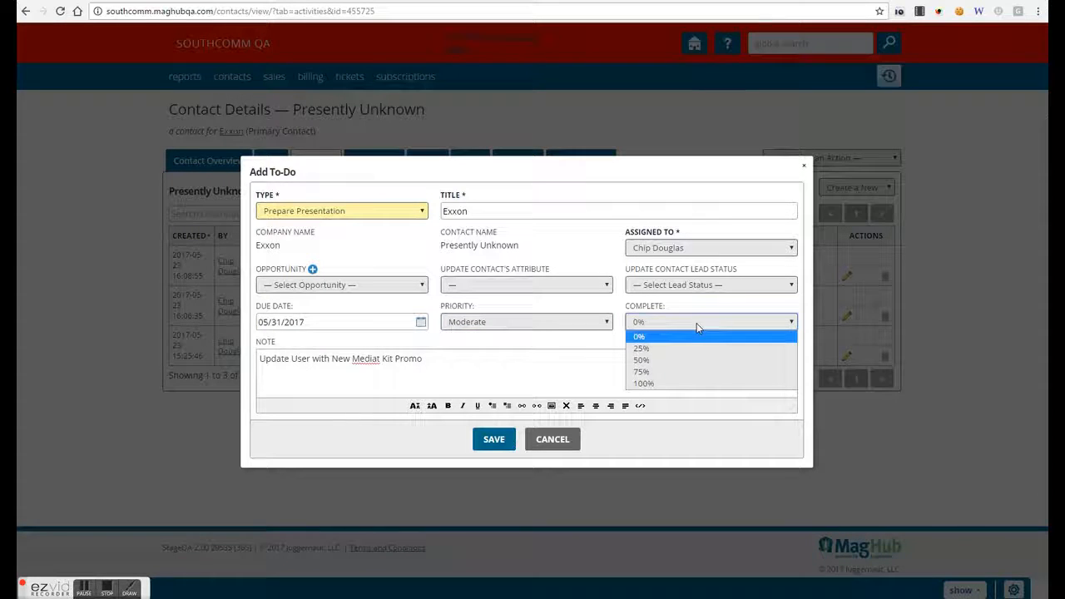
click(571, 364)
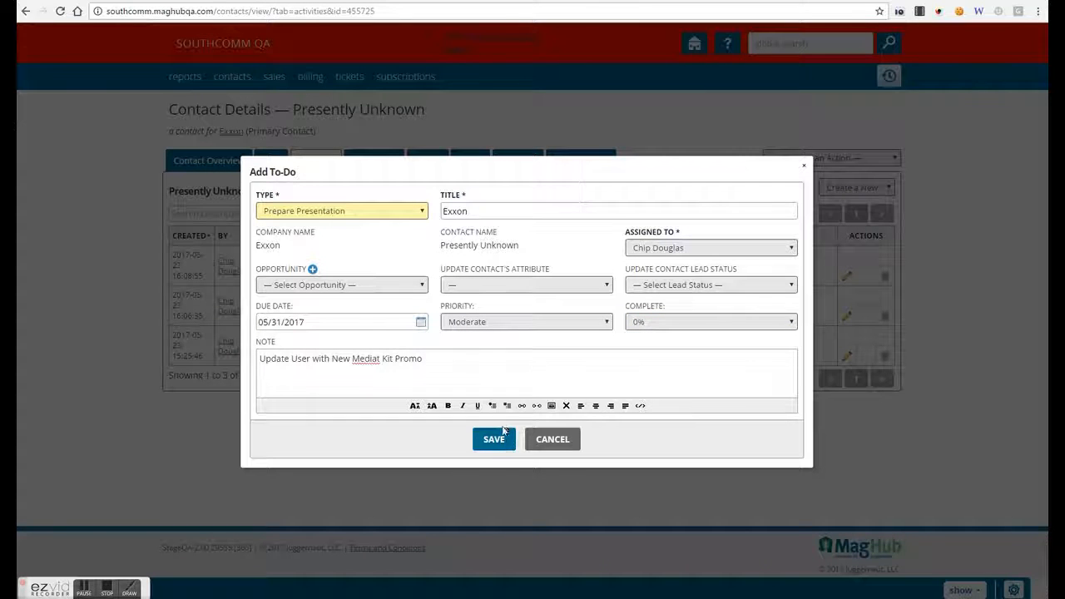
click(494, 438)
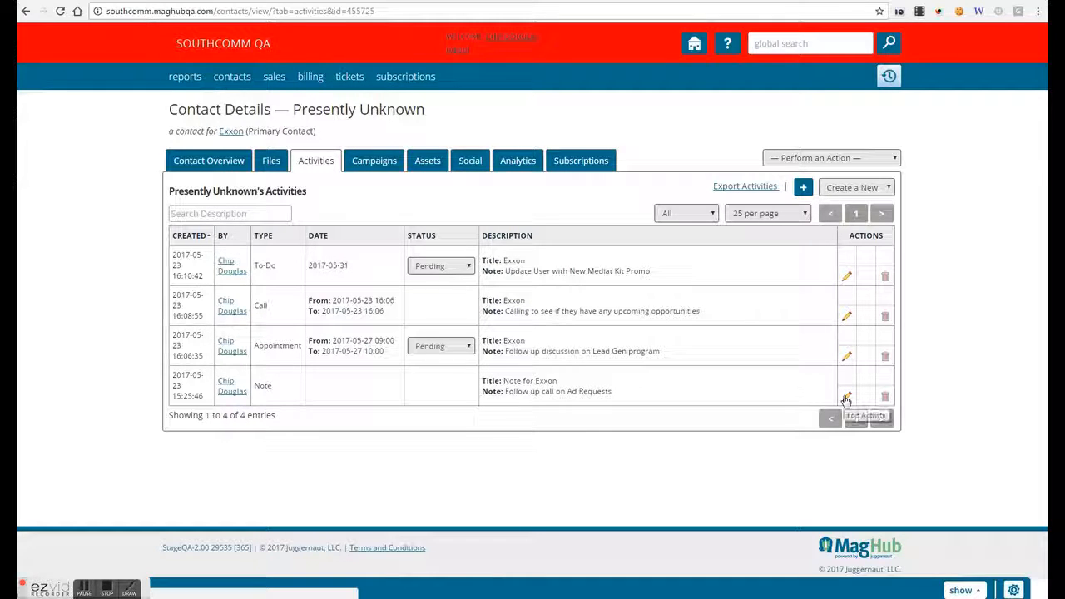
- Start a new Email Exchange activity with the recipient's address and a date of 05/23/2017
click(840, 190)
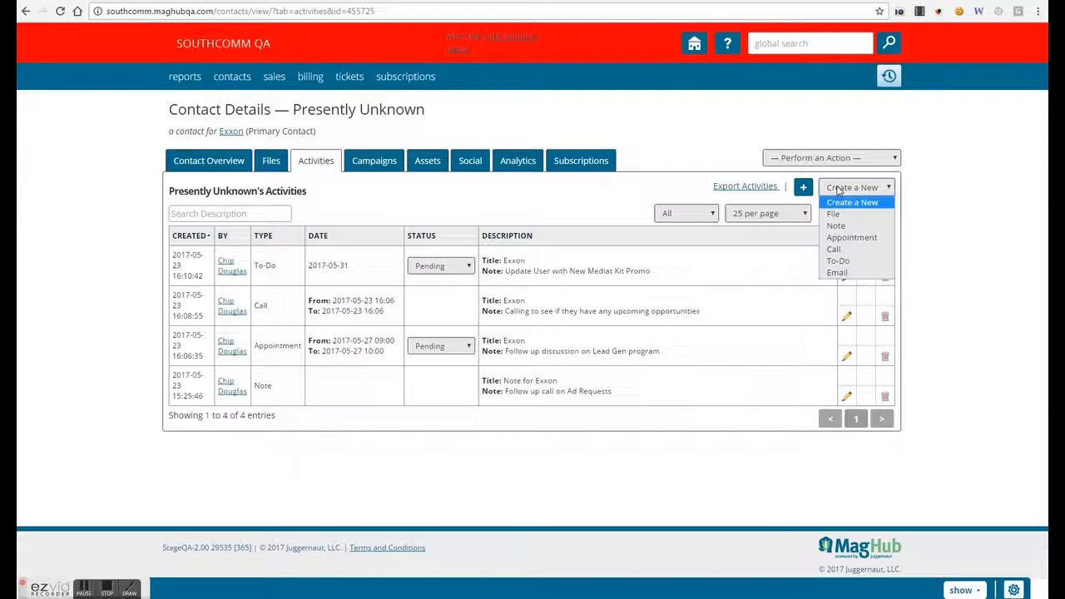
click(853, 272)
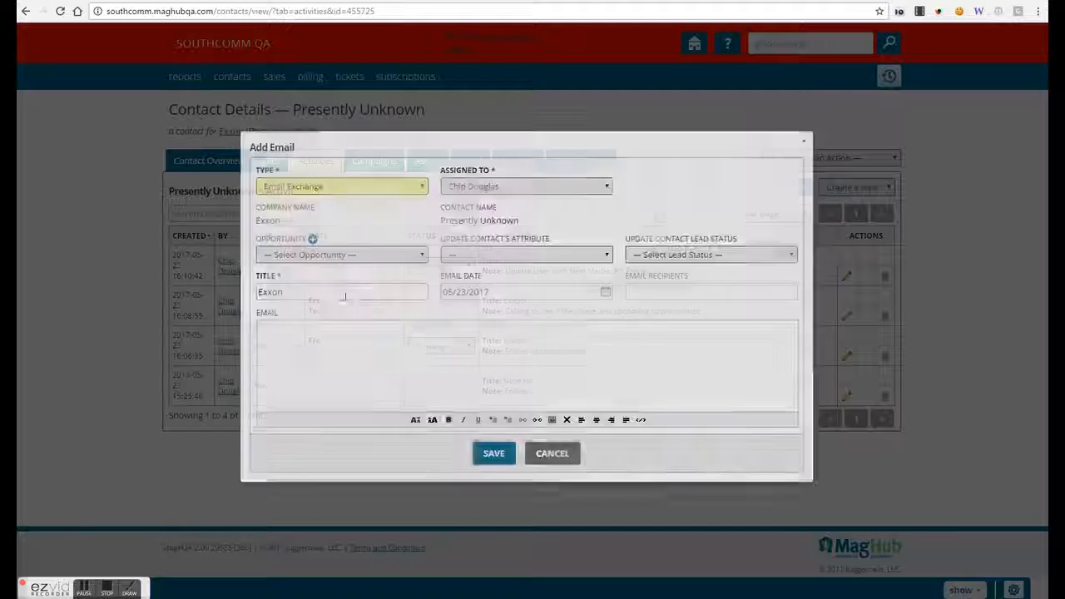
click(332, 191)
click(333, 193)
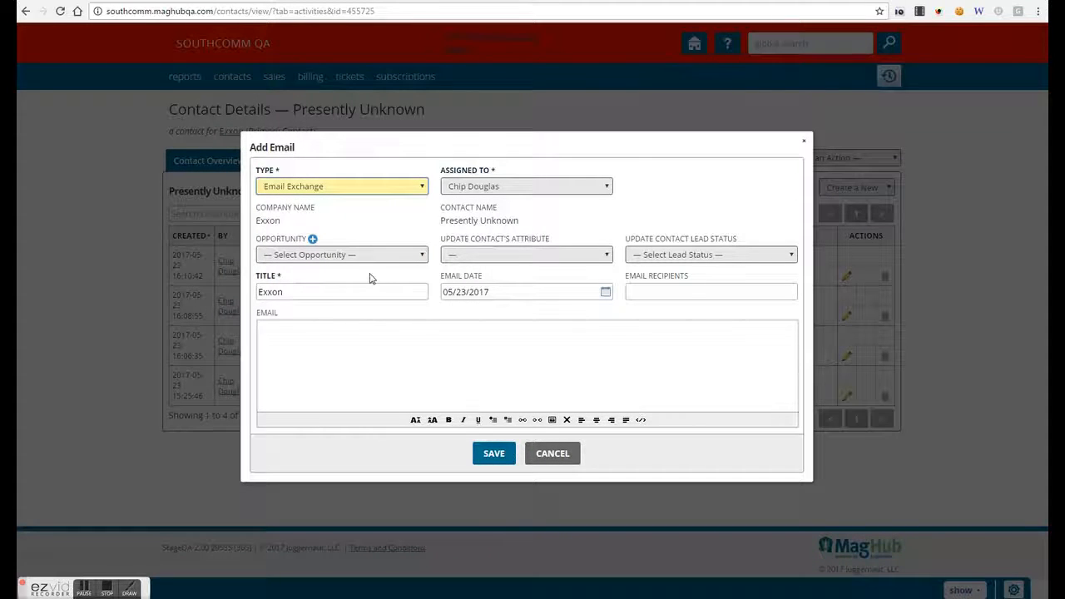
click(644, 292)
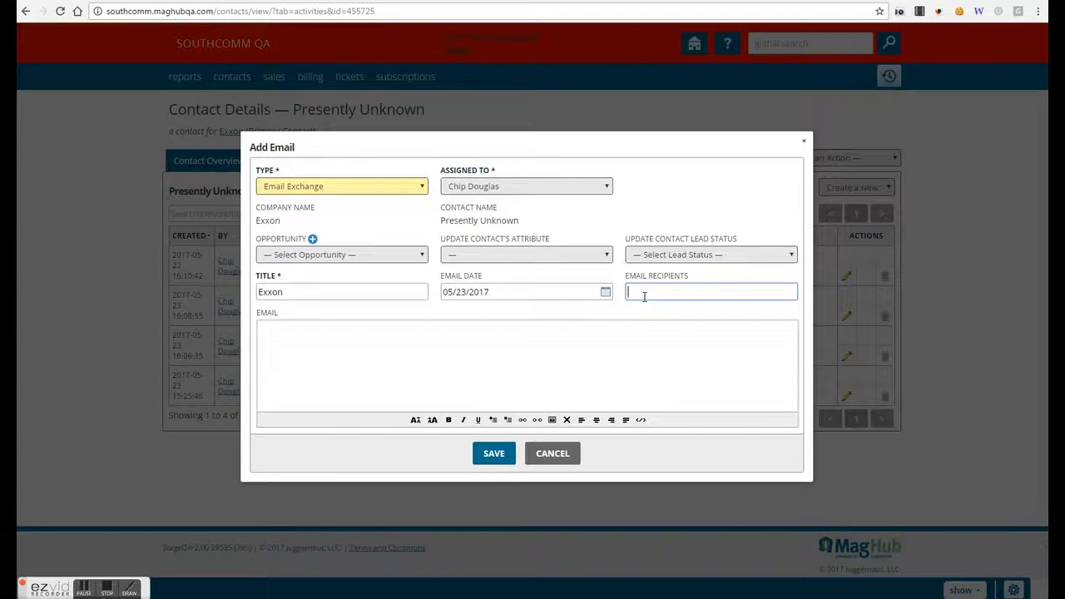
text(jsta)
key(Down)
key(Return)
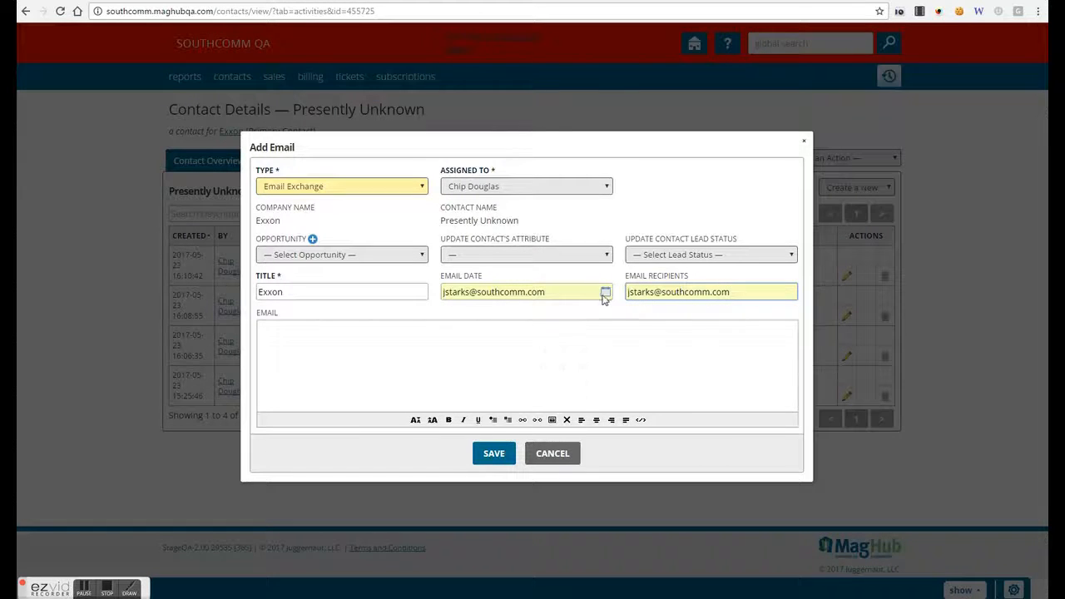
click(605, 294)
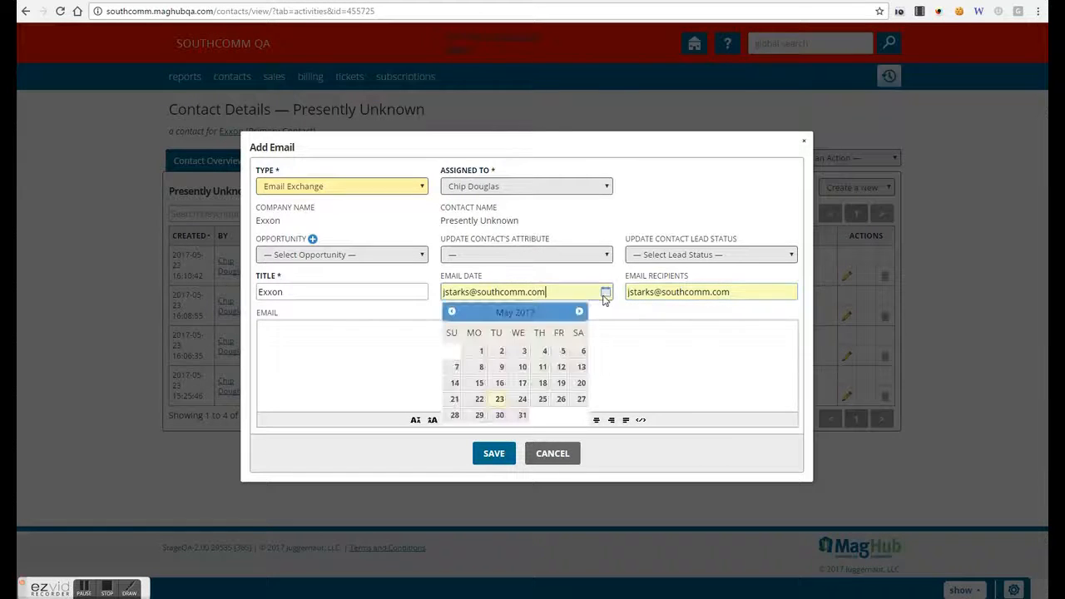
click(499, 403)
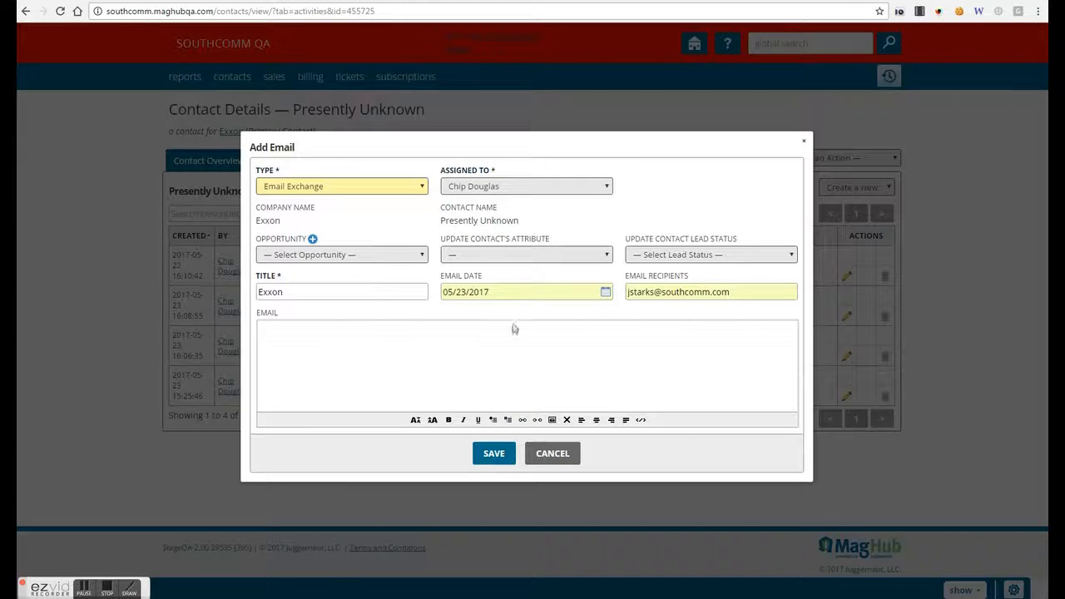
- Title the email 'Exxon Update', write the ad-placement message body, and save it
click(354, 293)
text(Update)
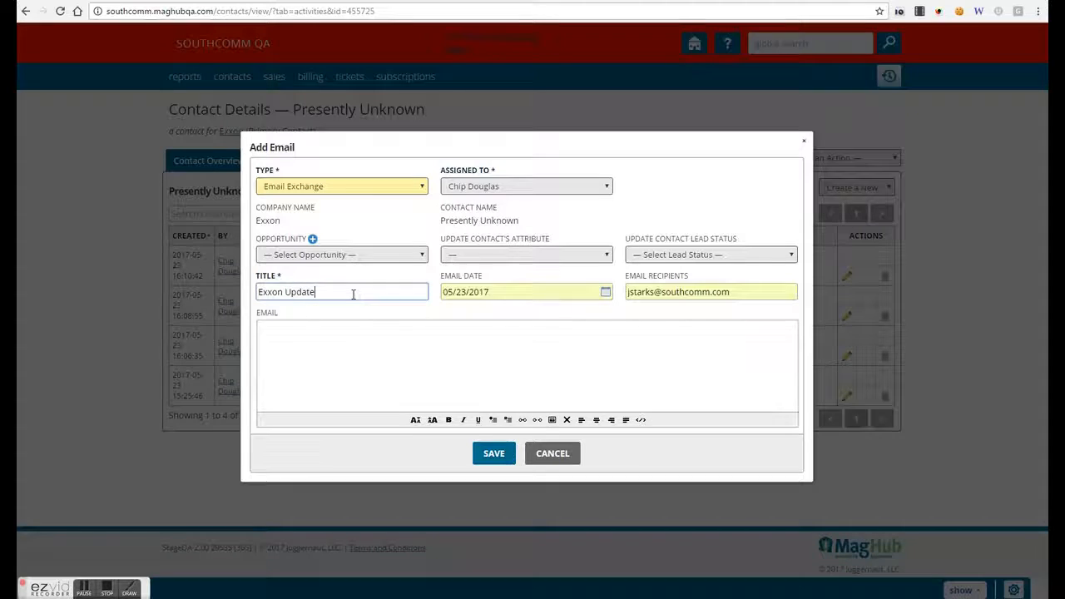
key(Tab)
key(Tab)
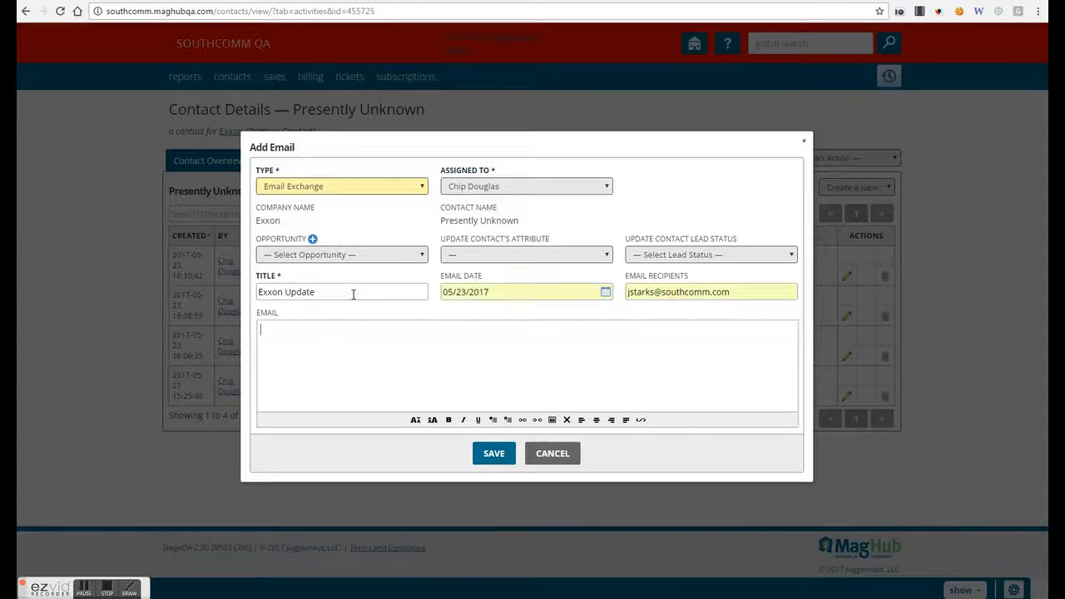
text(Below is the Ads we talked labout )
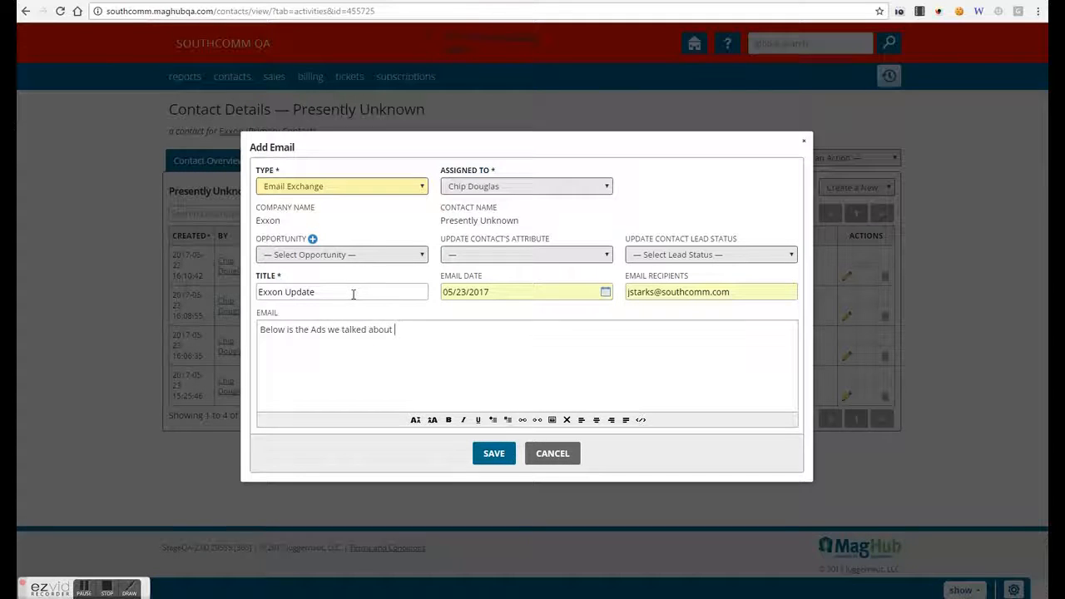
text(placing)
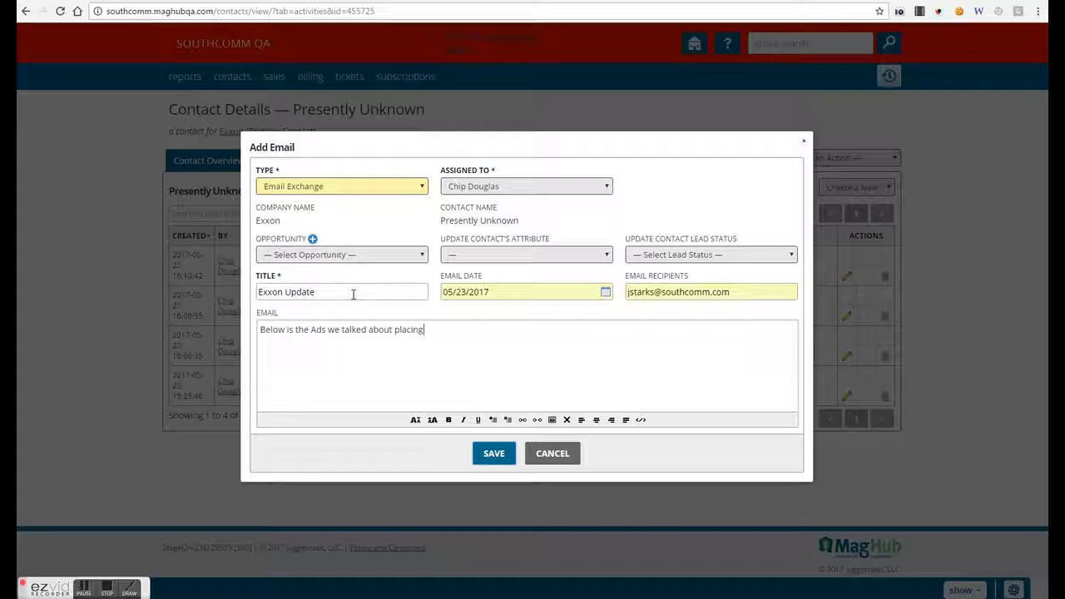
key(Tab)
key(Return)
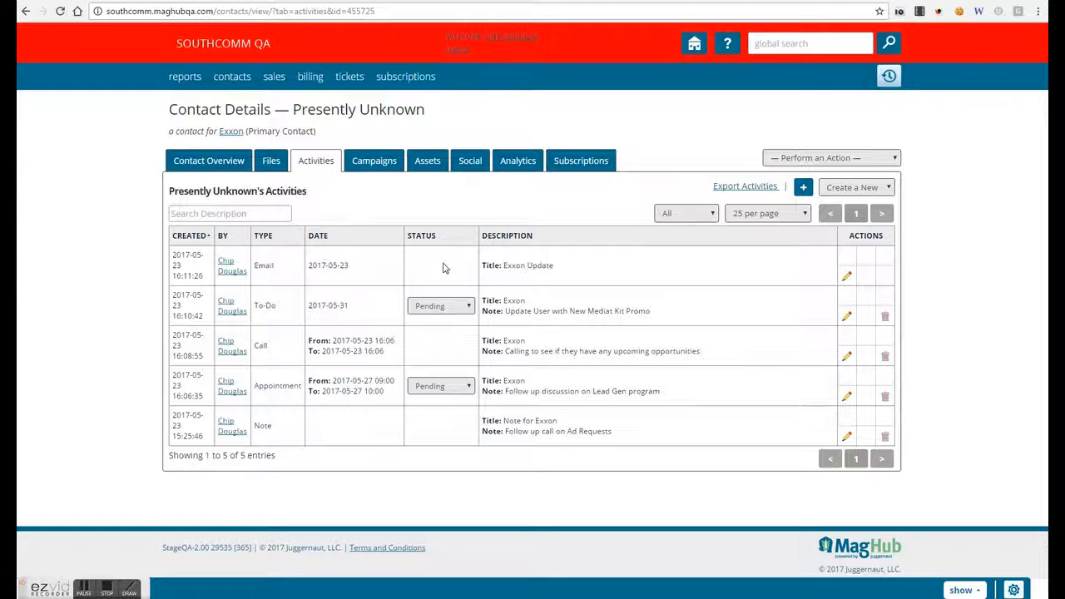
- Show the Exxon contact's Contact Overview and bring the new Outlook message over the browser
right_click(417, 251)
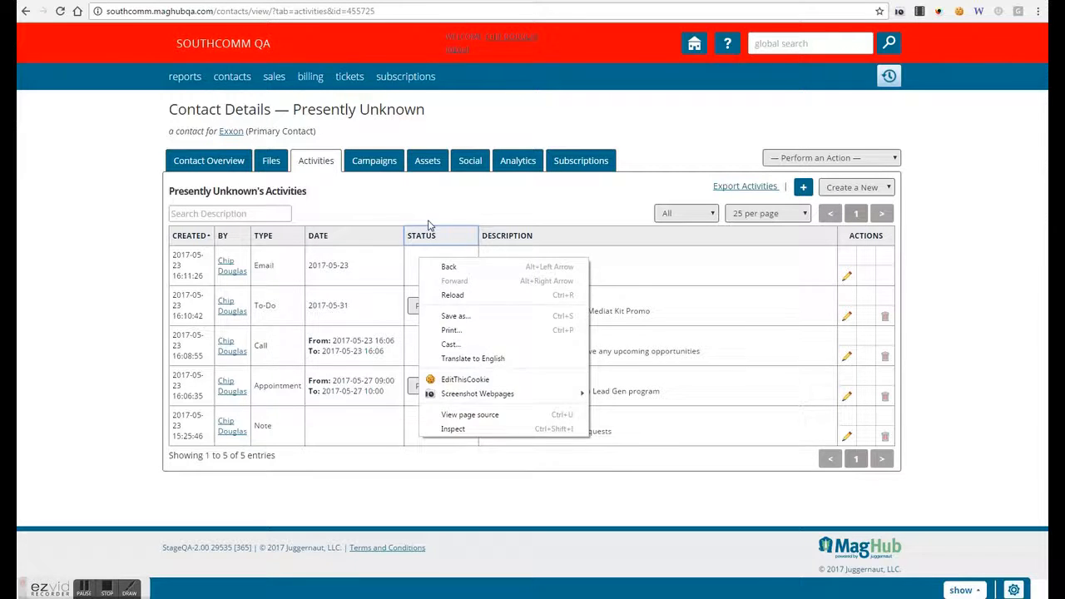
click(430, 223)
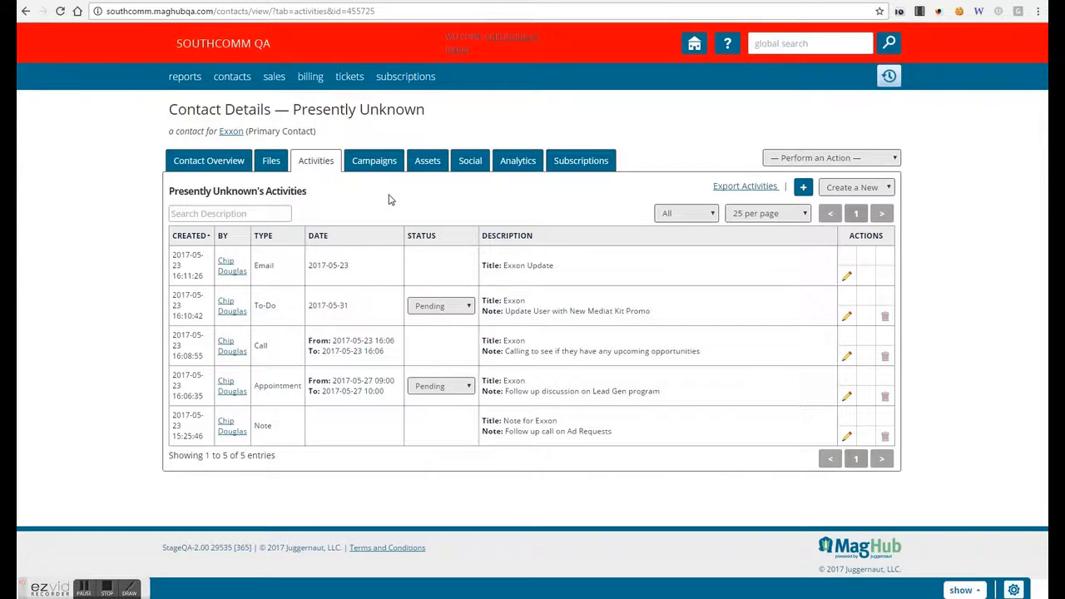
click(185, 162)
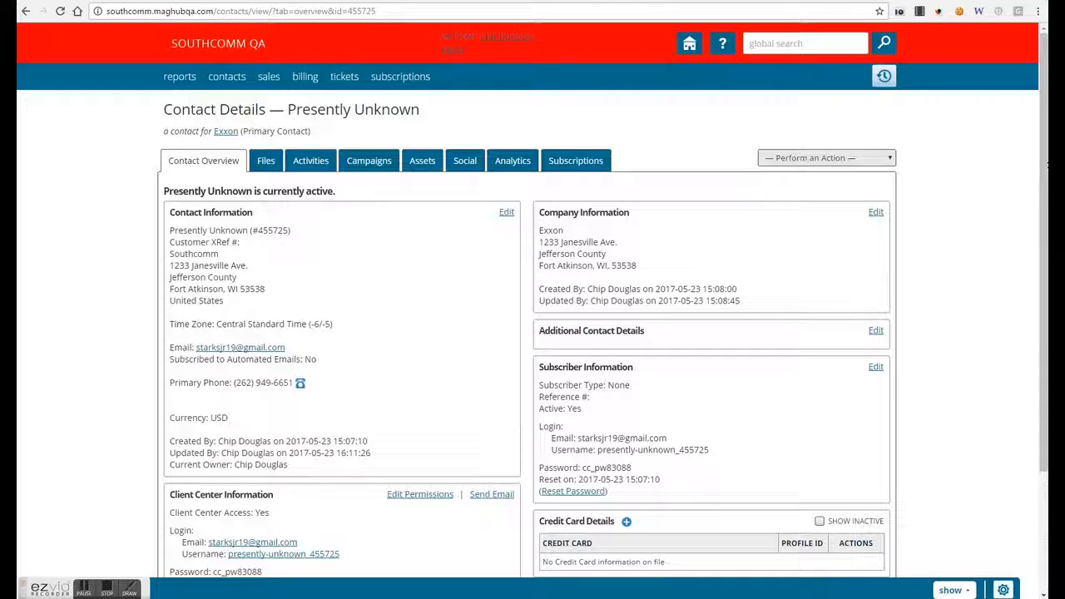
drag(1047, 108, 616, 135)
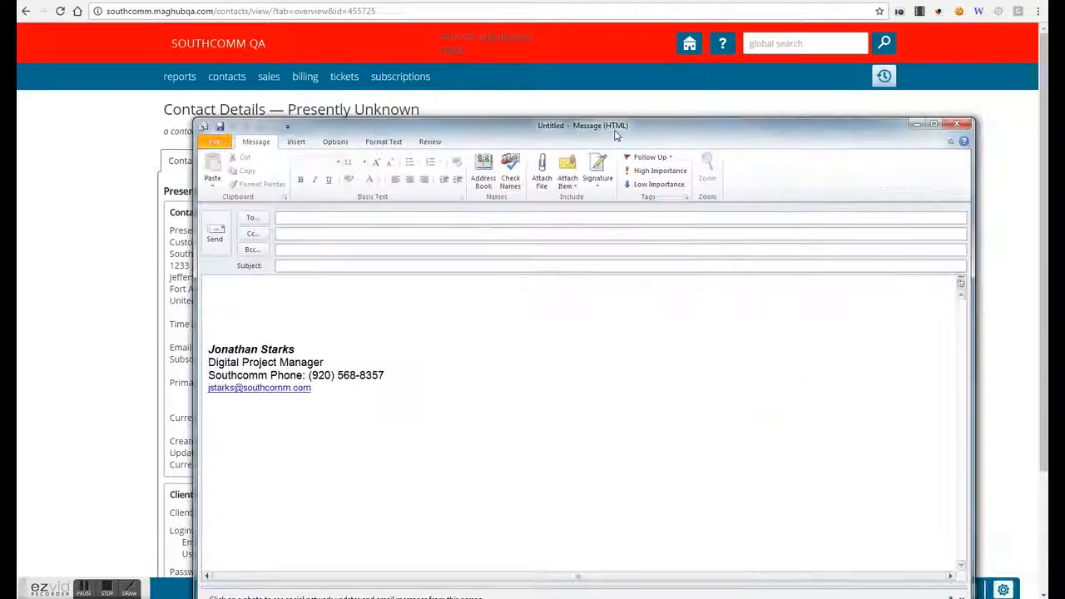
- Maximize the message, address it to the recipient, and copy MagHub Southcomm via Bcc
double_click(616, 133)
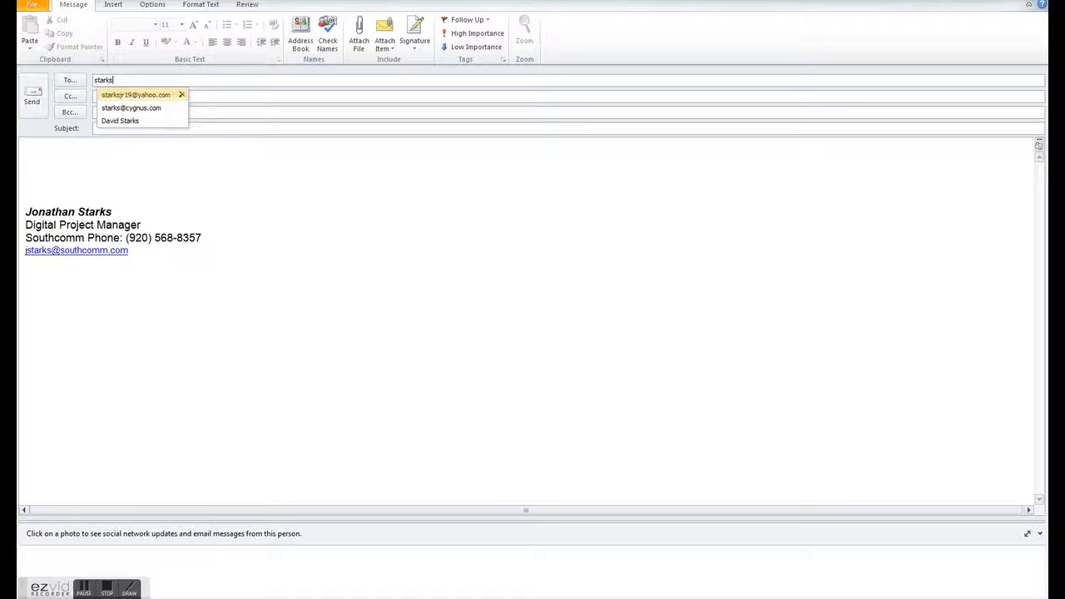
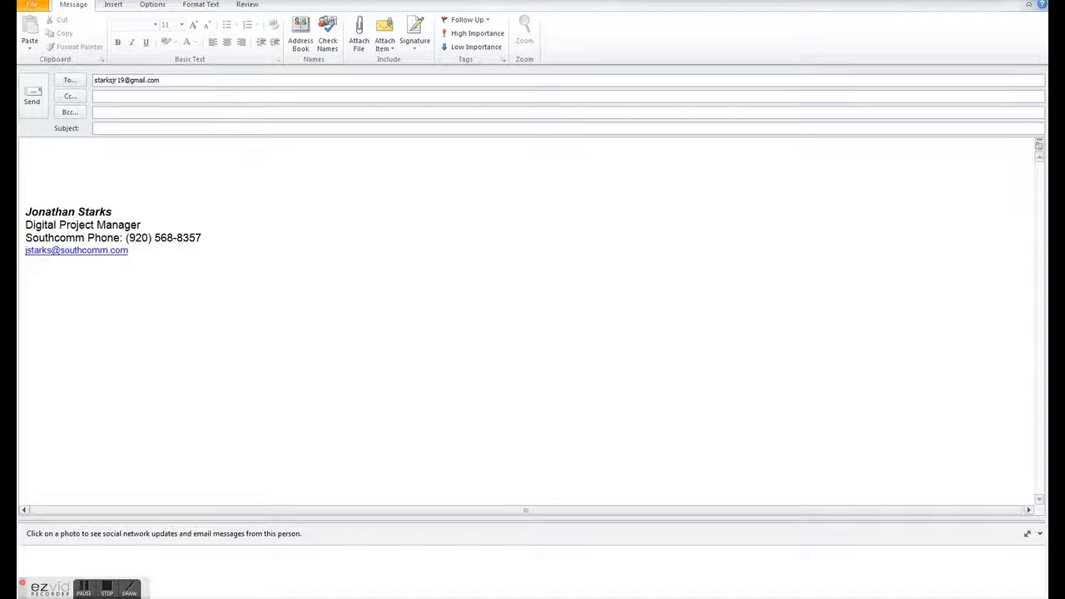
key(Tab)
text(Bc)
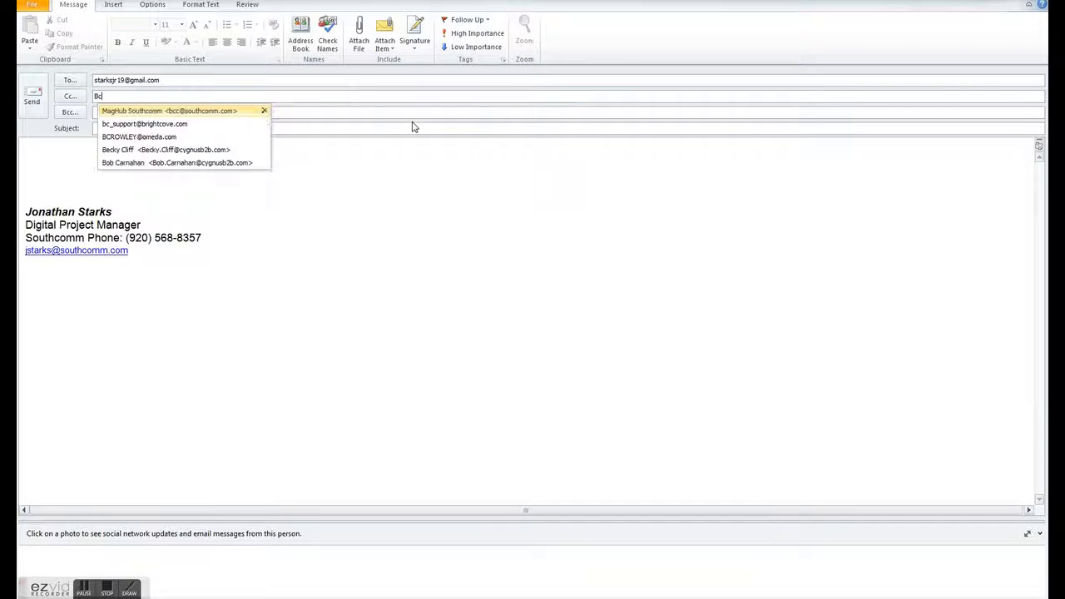
text(c)
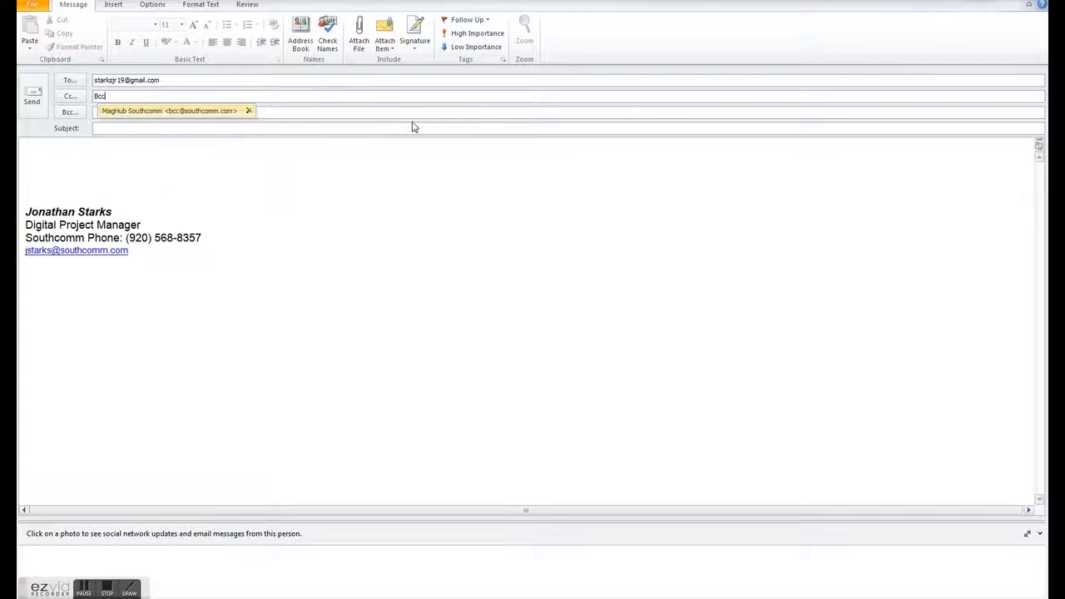
key(Return)
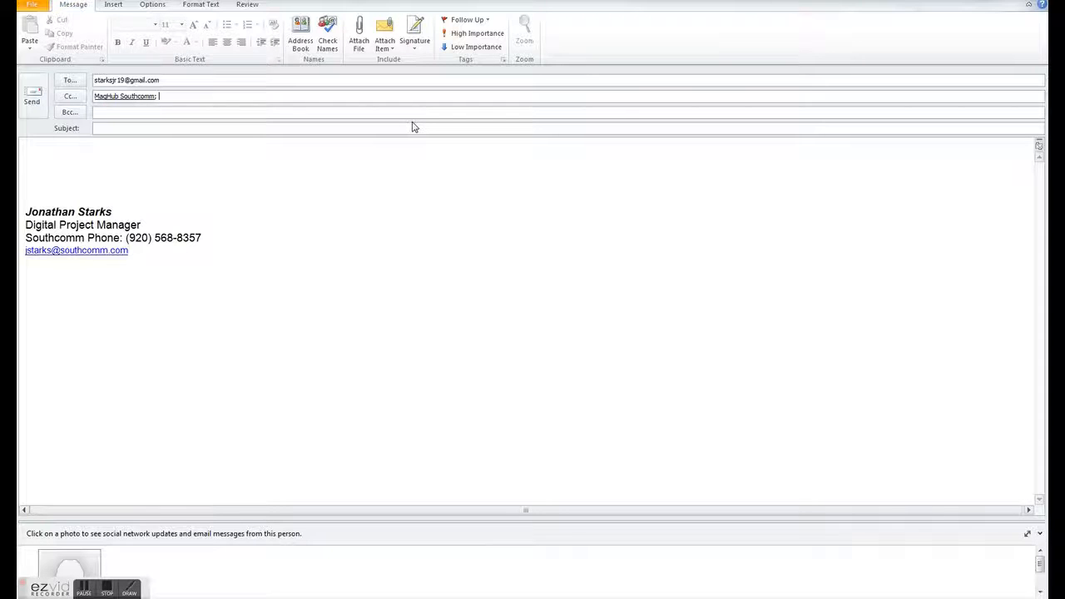
double_click(149, 95)
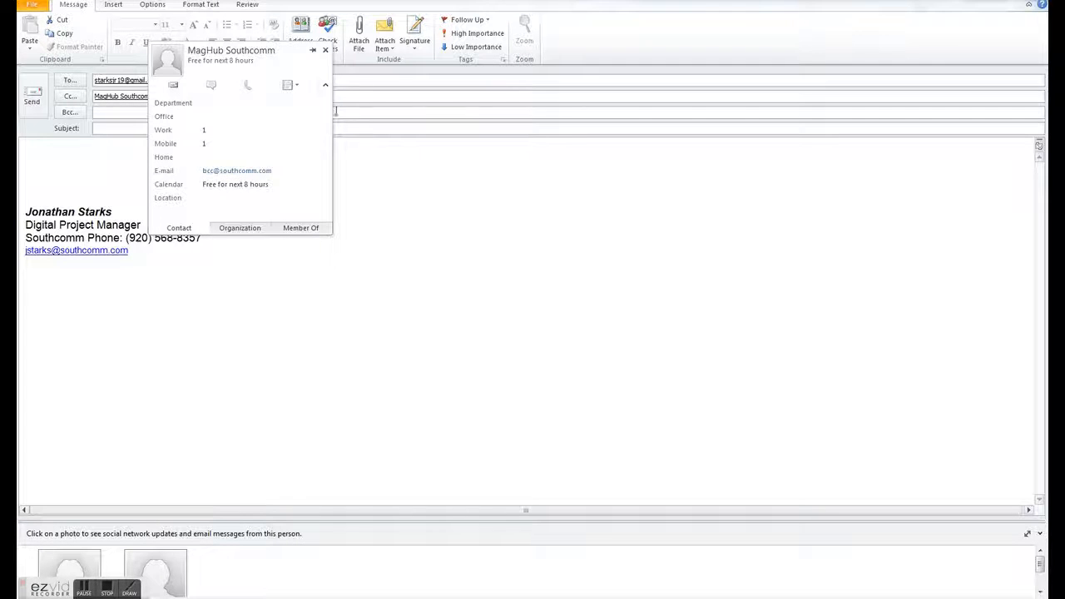
click(323, 52)
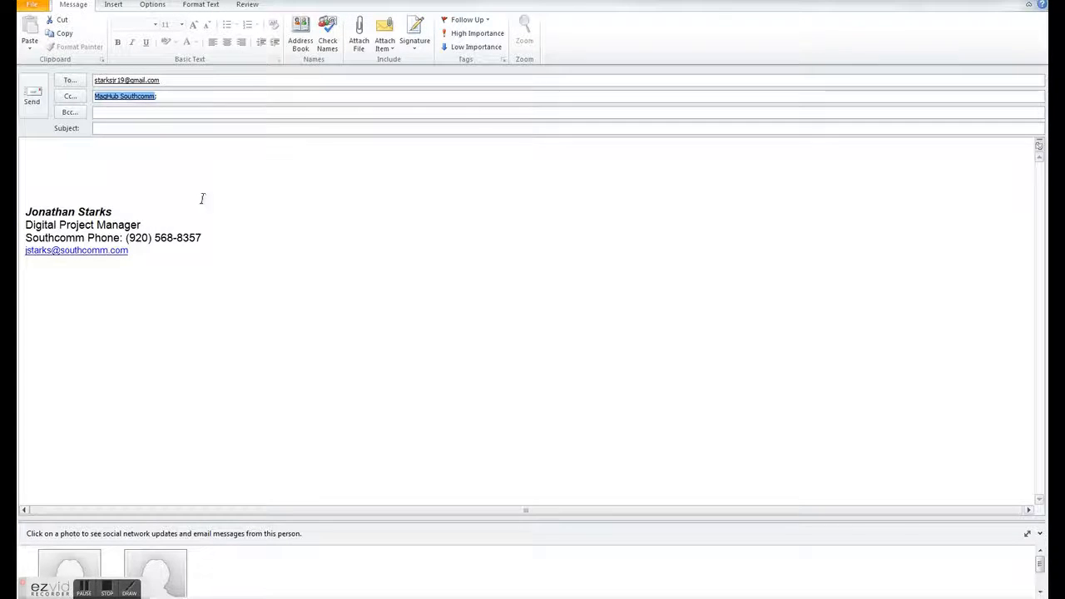
- Enter subject 'Heads Up - Test' and body 'This is just a test please ignore'
mouse_move(121, 81)
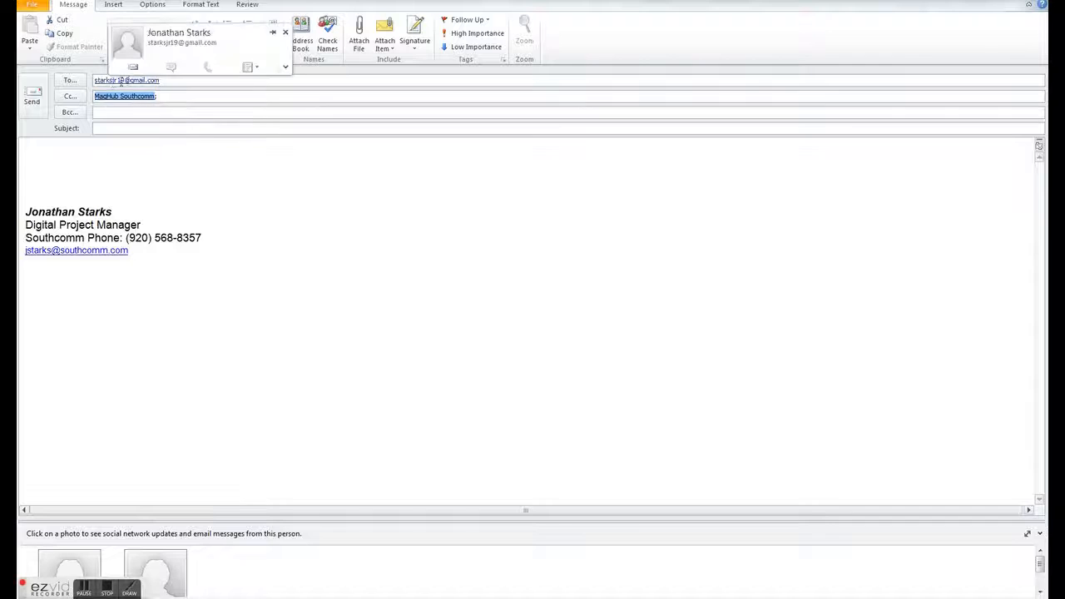
click(141, 130)
text(Heads Up T)
key(BackSpace)
text(- Test)
key(Tab)
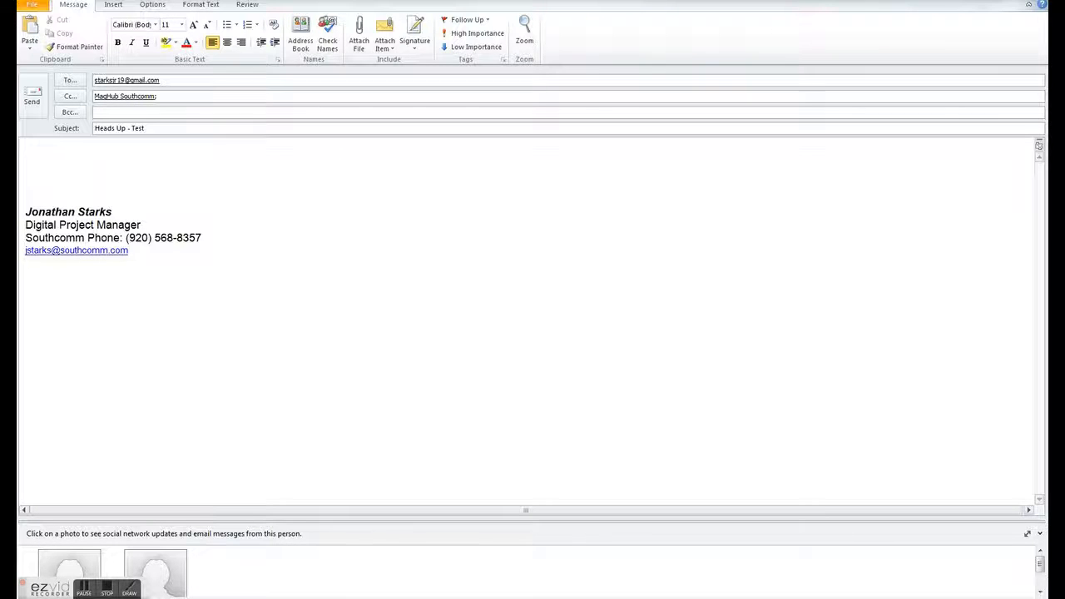
text(This is just a test please ignore)
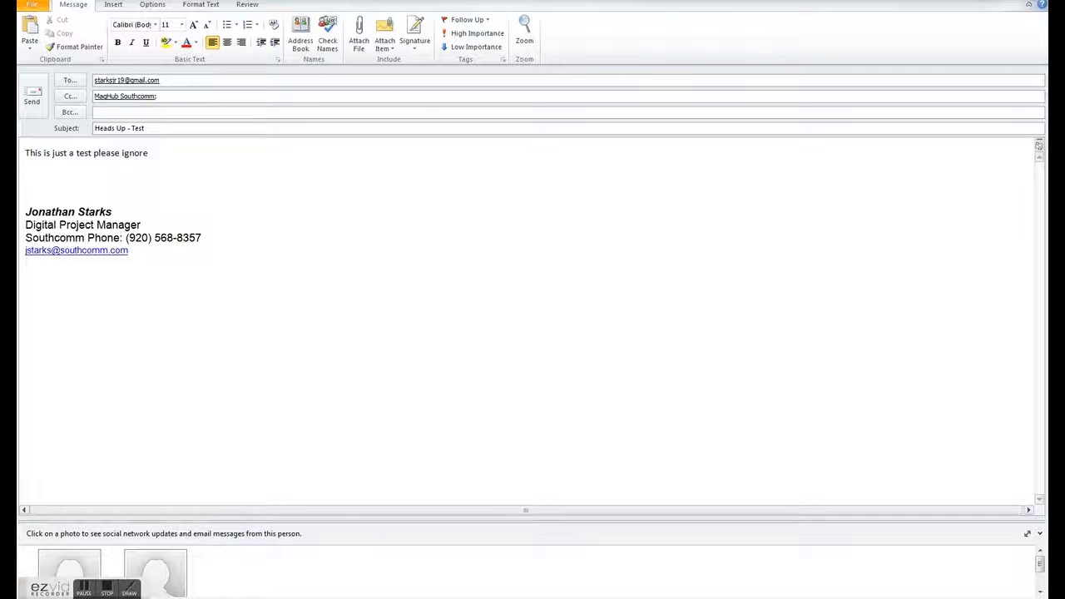
- Send the test email, then review the contact's Activities and Campaigns tabs
click(32, 93)
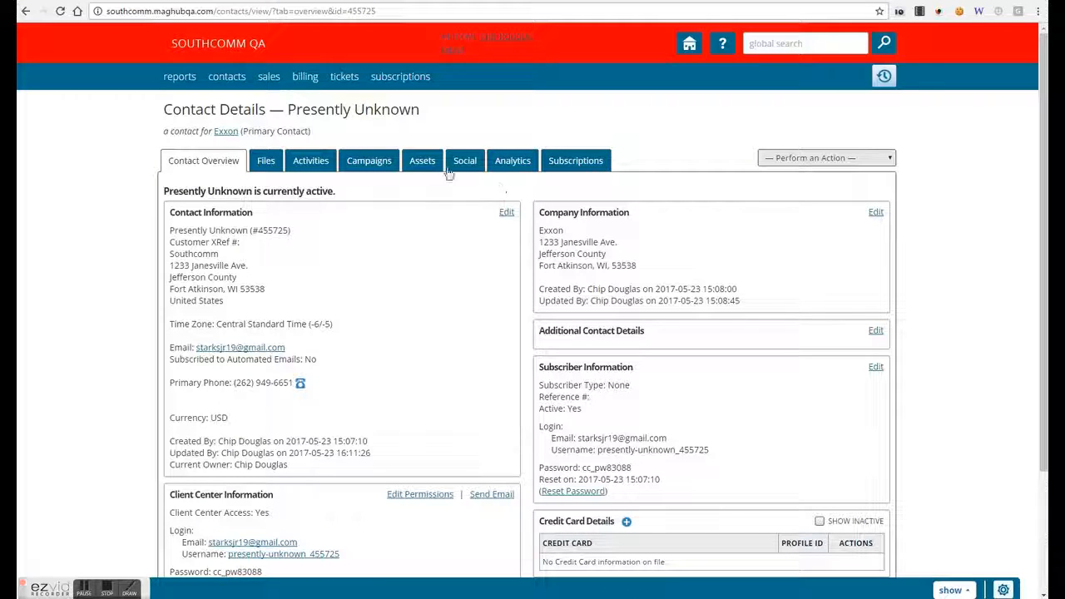
click(311, 163)
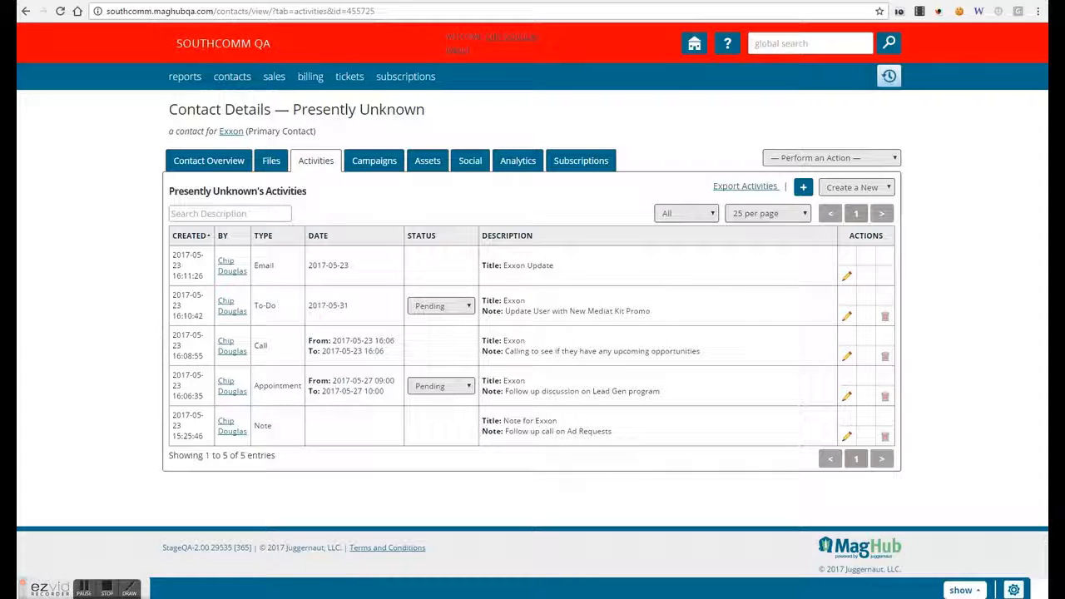
click(379, 164)
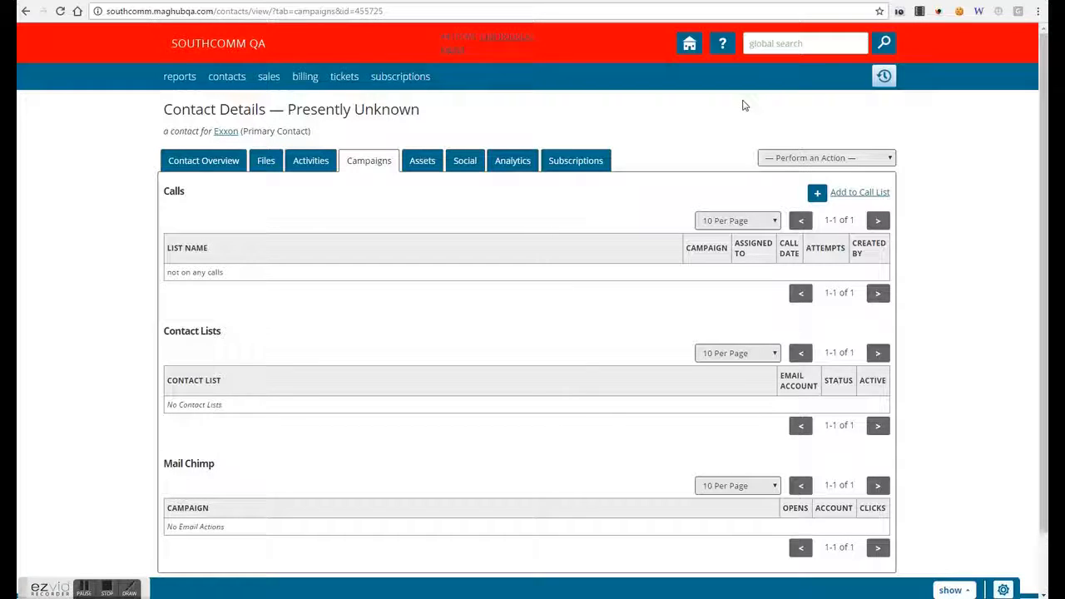
click(318, 163)
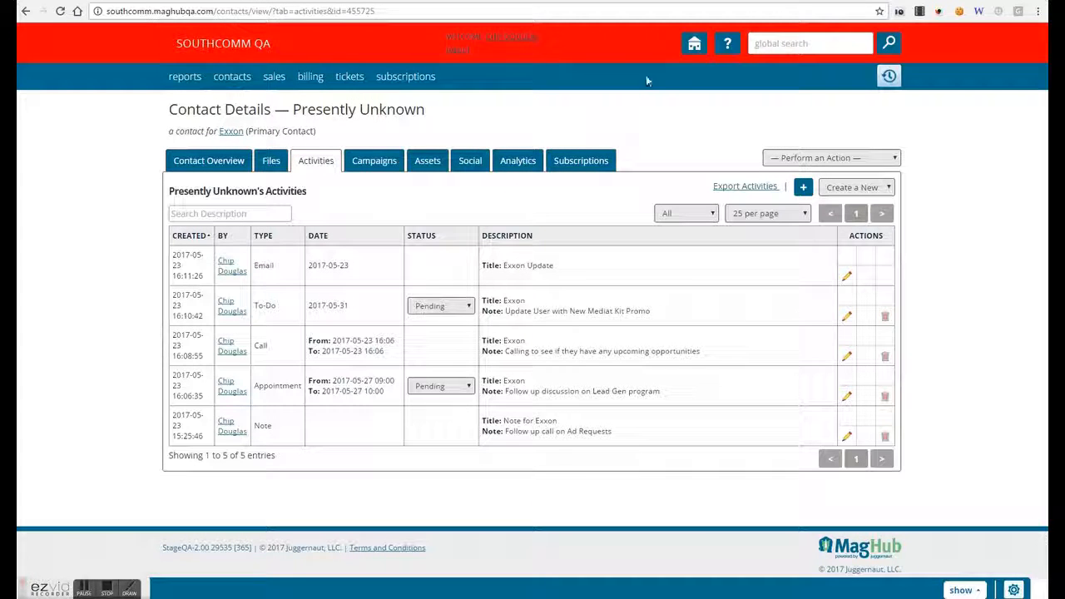
click(686, 45)
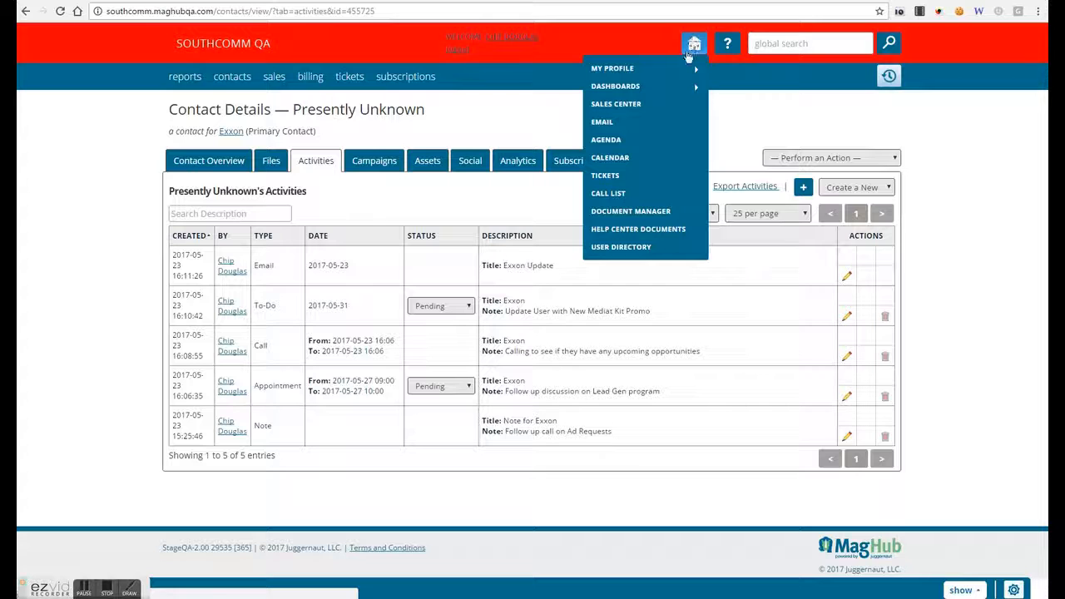
- Go to My Agenda for May 2017 and show its Activity List Options
click(641, 143)
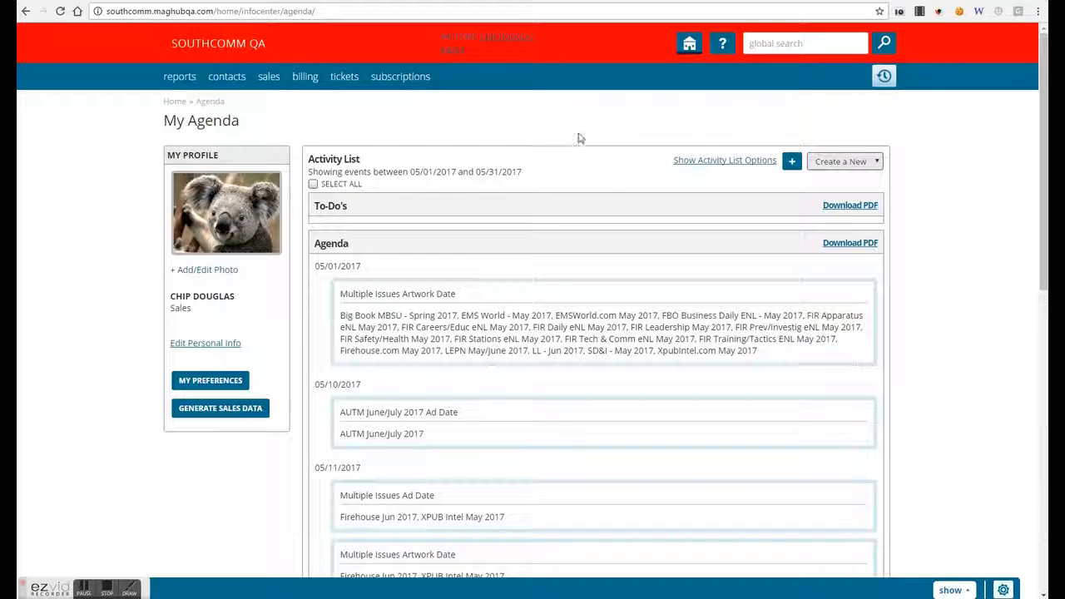
click(726, 163)
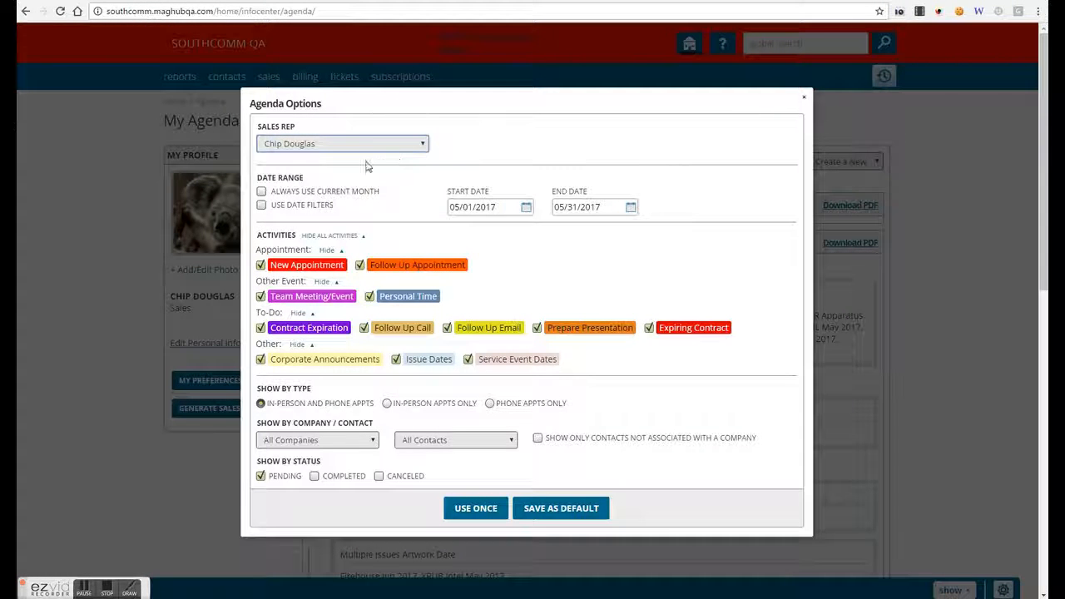
- Review the sales rep and date range options, keeping the fixed May 2017 dates
click(279, 146)
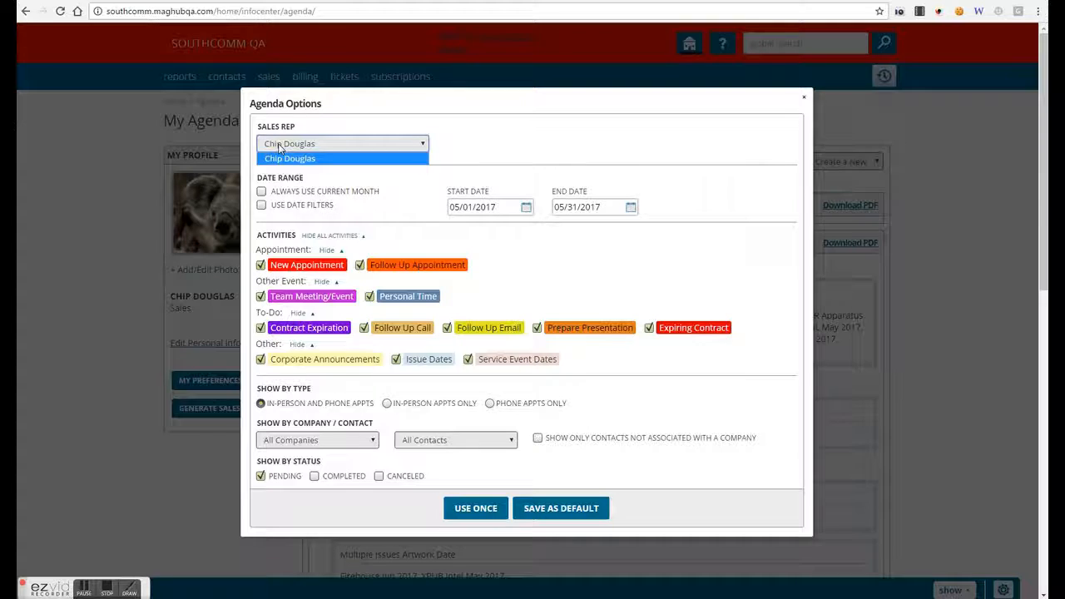
click(454, 134)
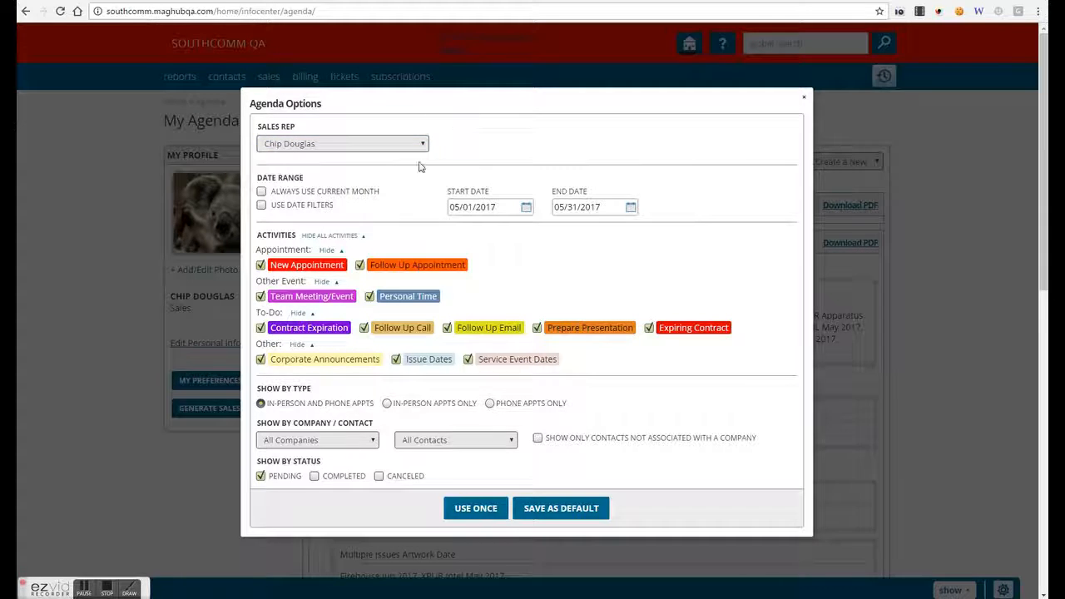
click(261, 193)
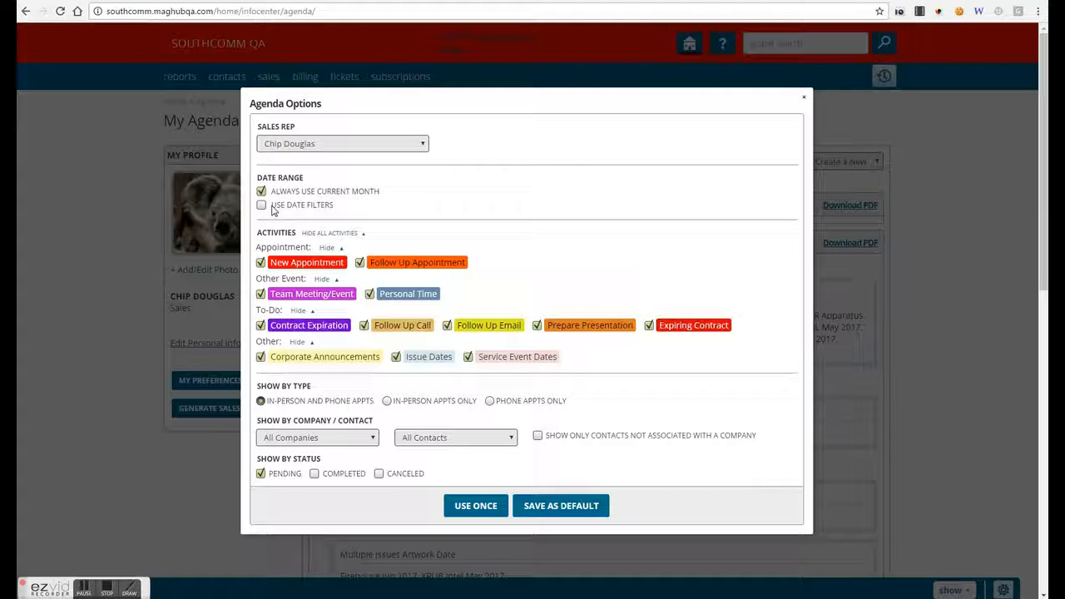
click(261, 204)
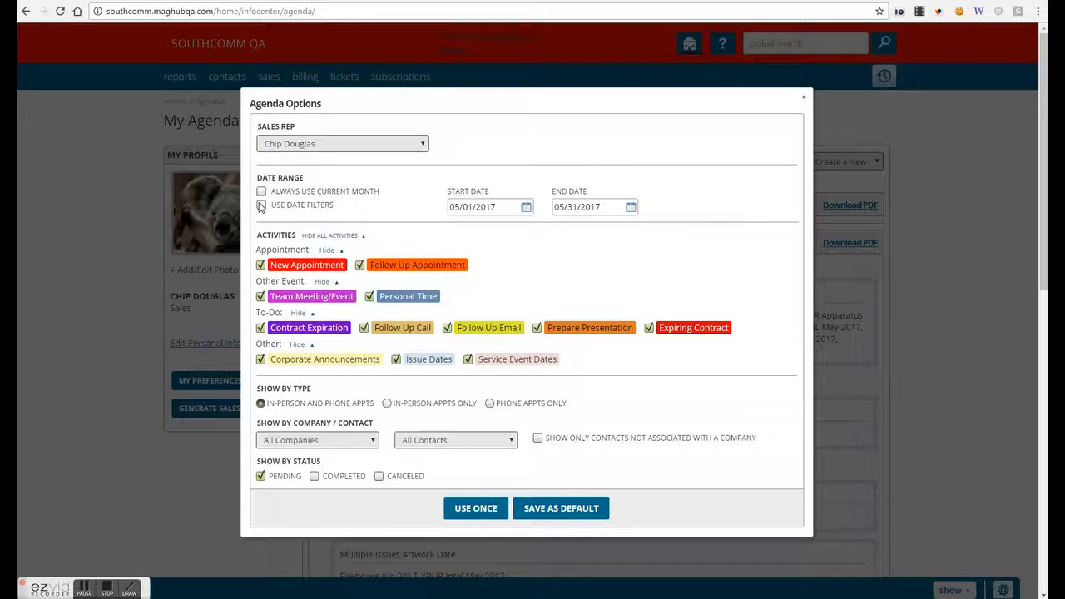
click(454, 210)
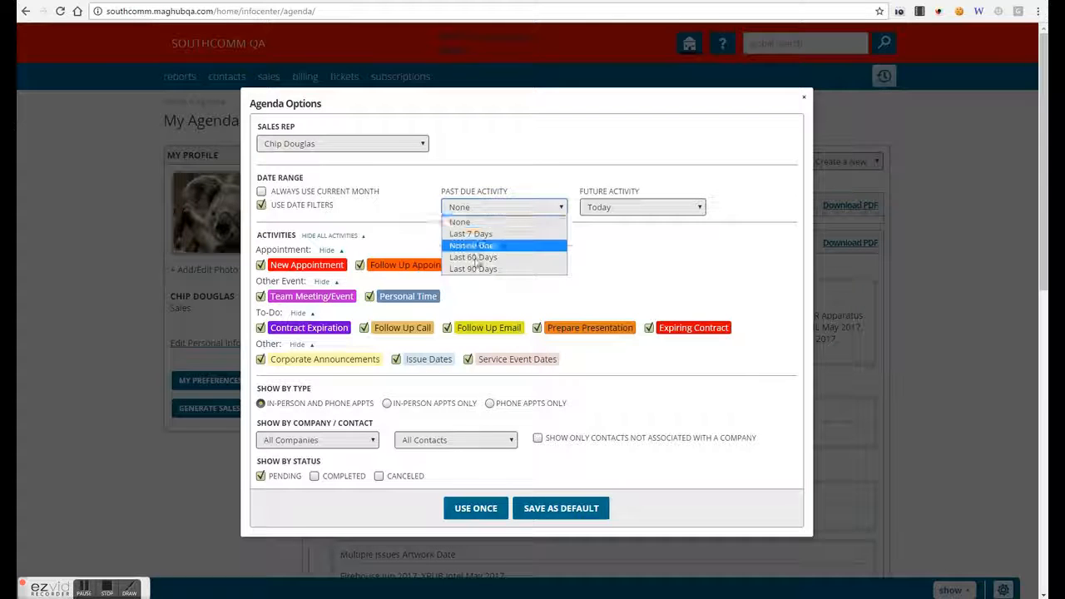
click(620, 209)
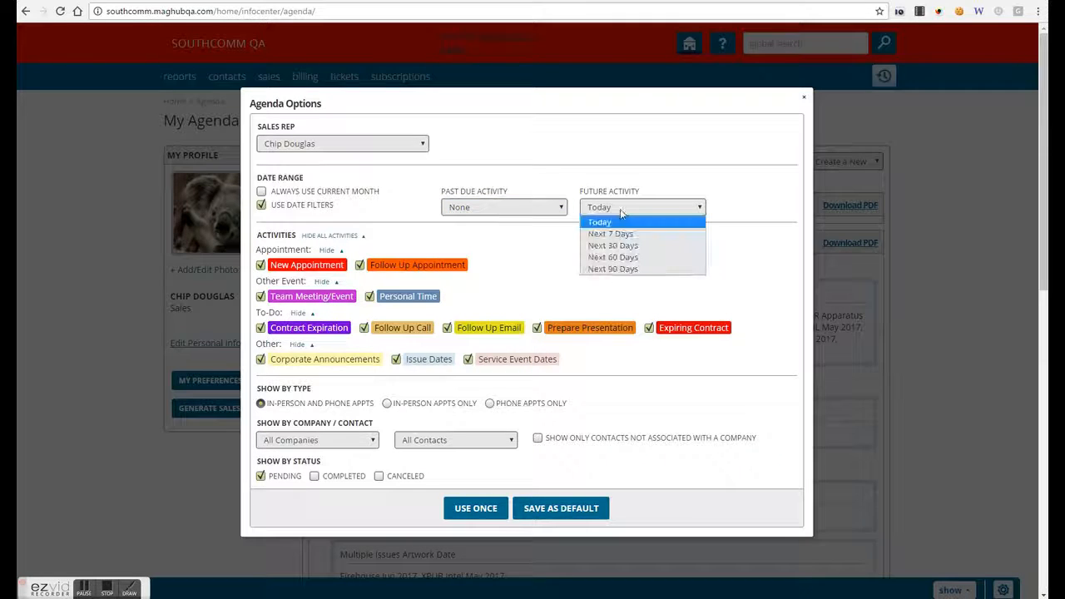
click(551, 161)
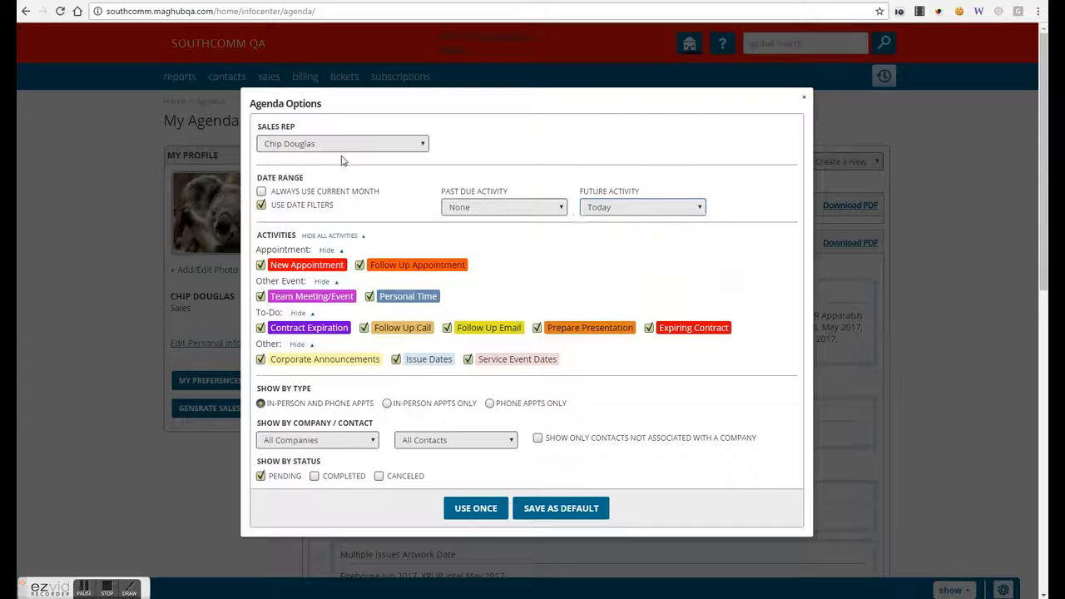
click(262, 206)
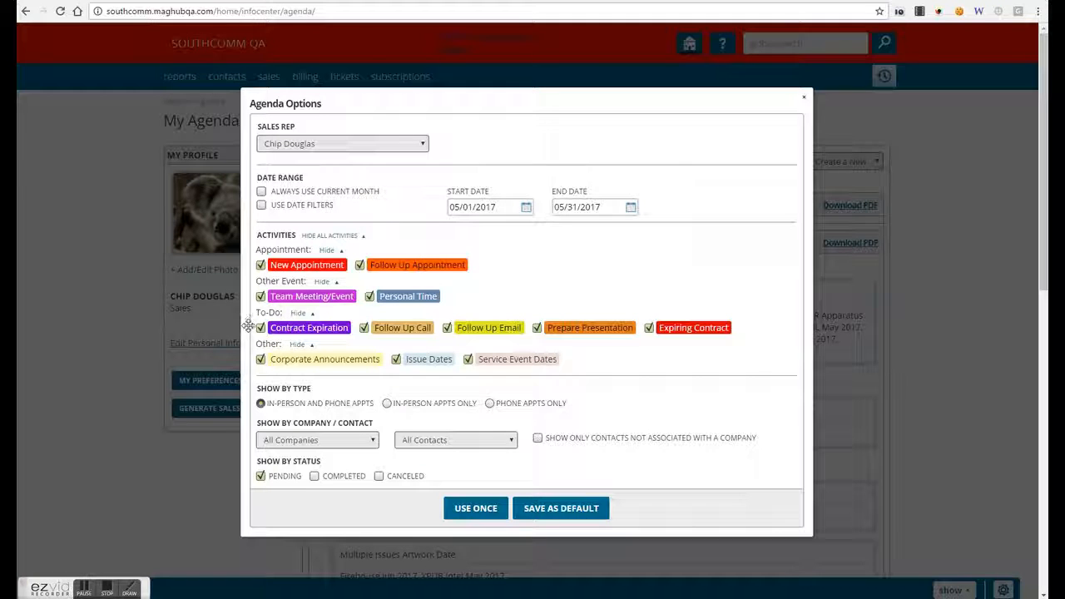
- Hide Corporate Announcements, Issue Dates, Service Event Dates, Personal Time and Team Meeting/Event, applying once
click(260, 359)
click(428, 359)
click(468, 360)
click(371, 297)
click(260, 296)
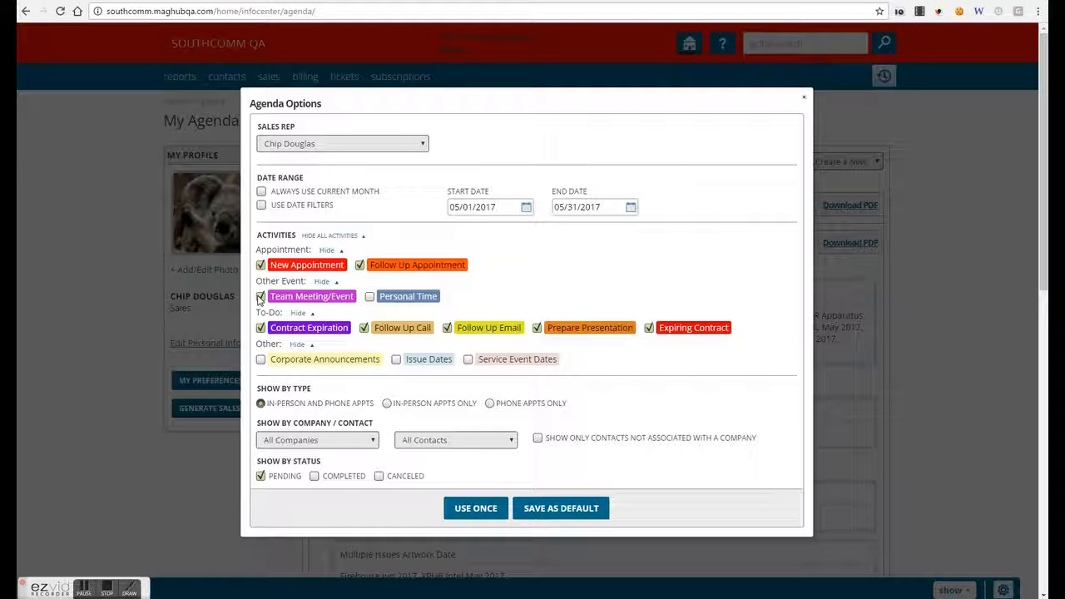
click(261, 297)
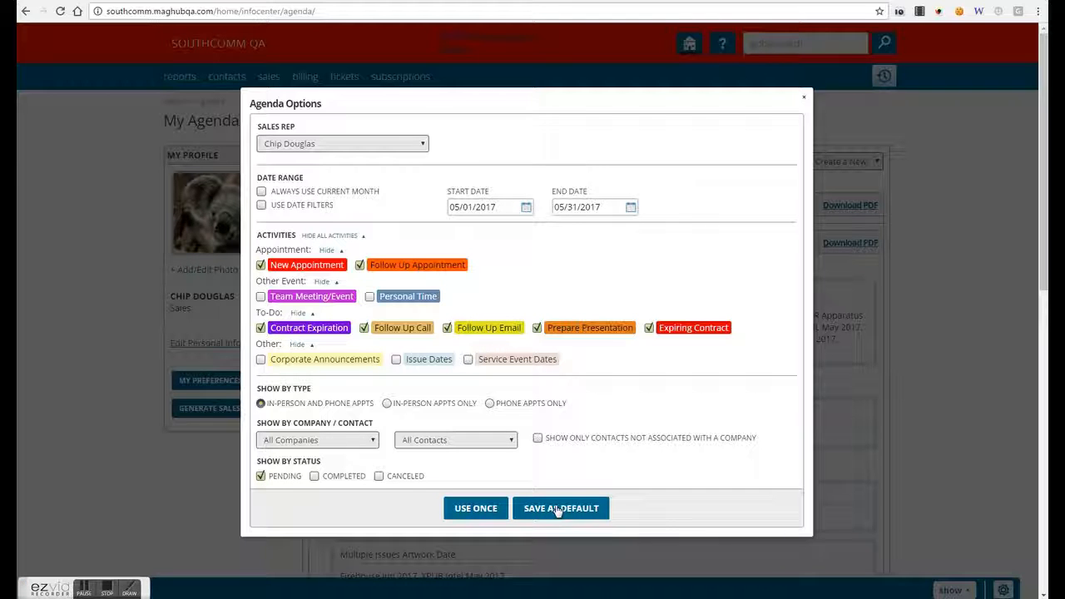
click(476, 508)
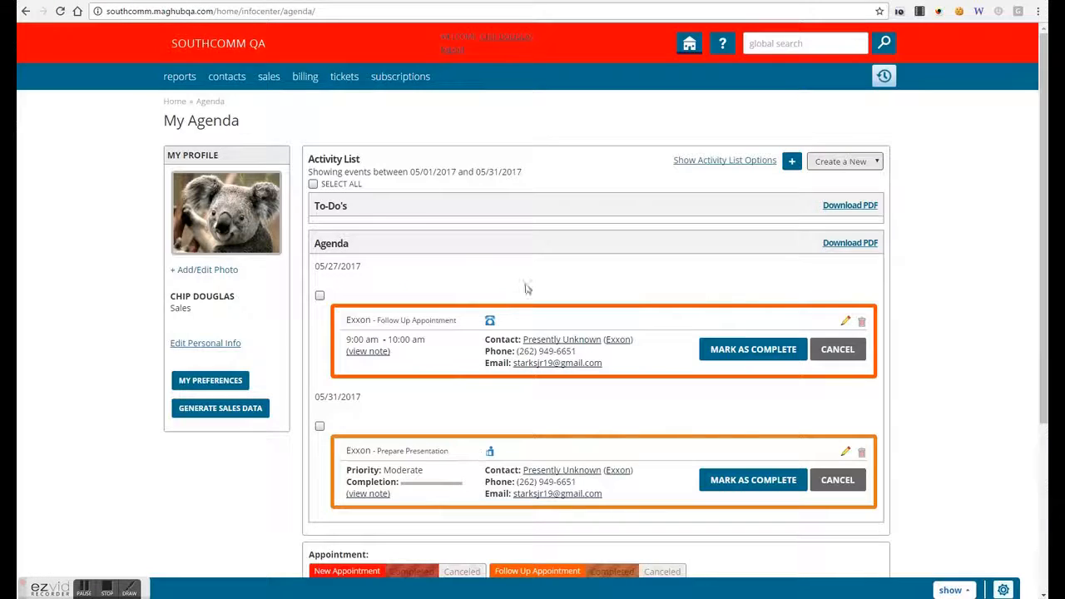
- Mark the Exxon Prepare Presentation to-do complete with a short completion note
scroll(535, 264, down, 2)
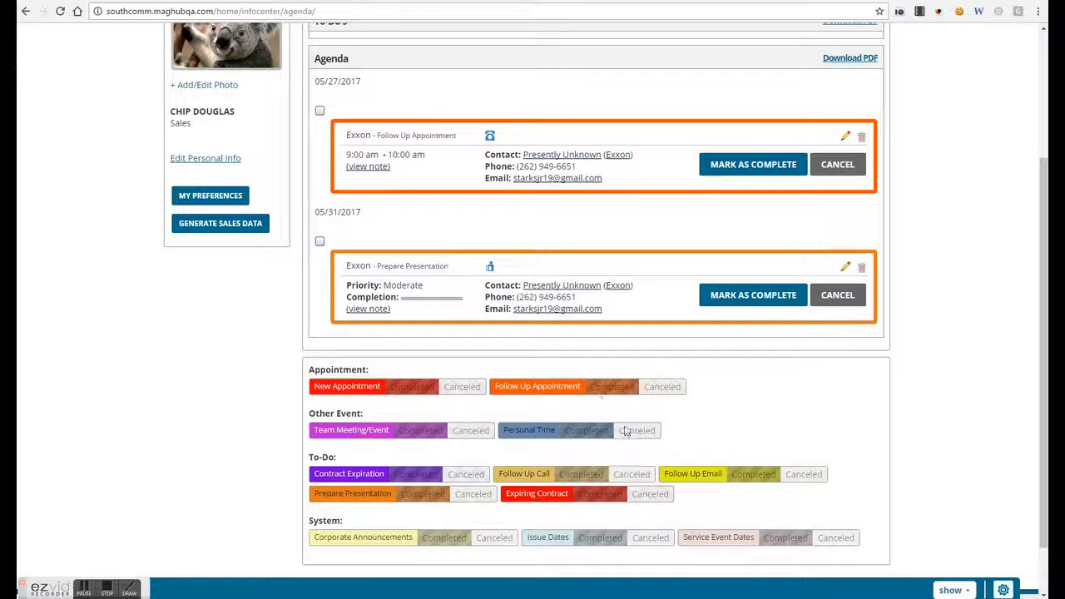
click(728, 301)
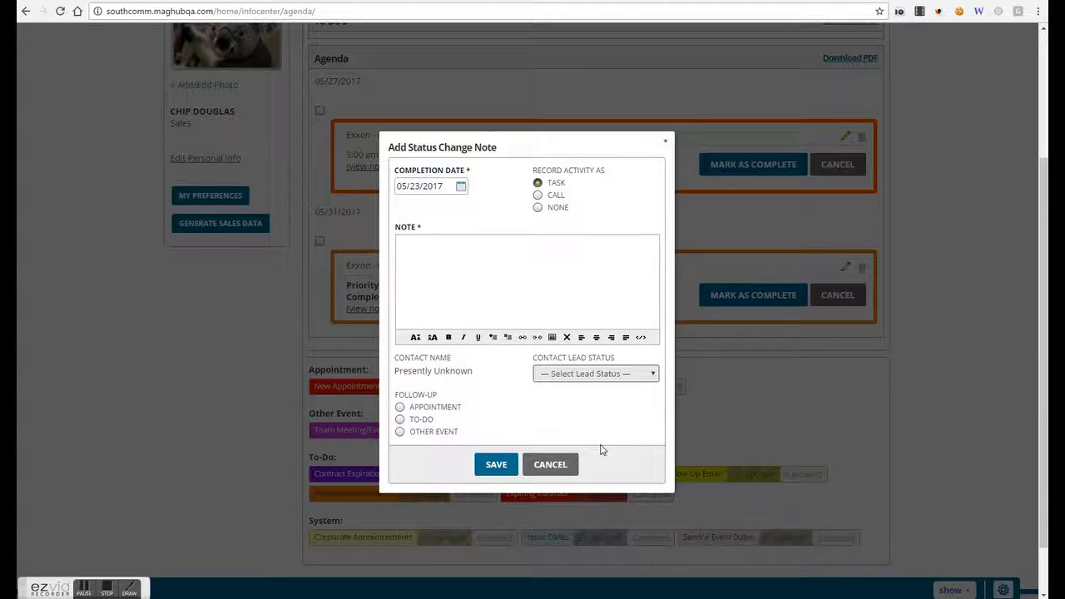
click(496, 466)
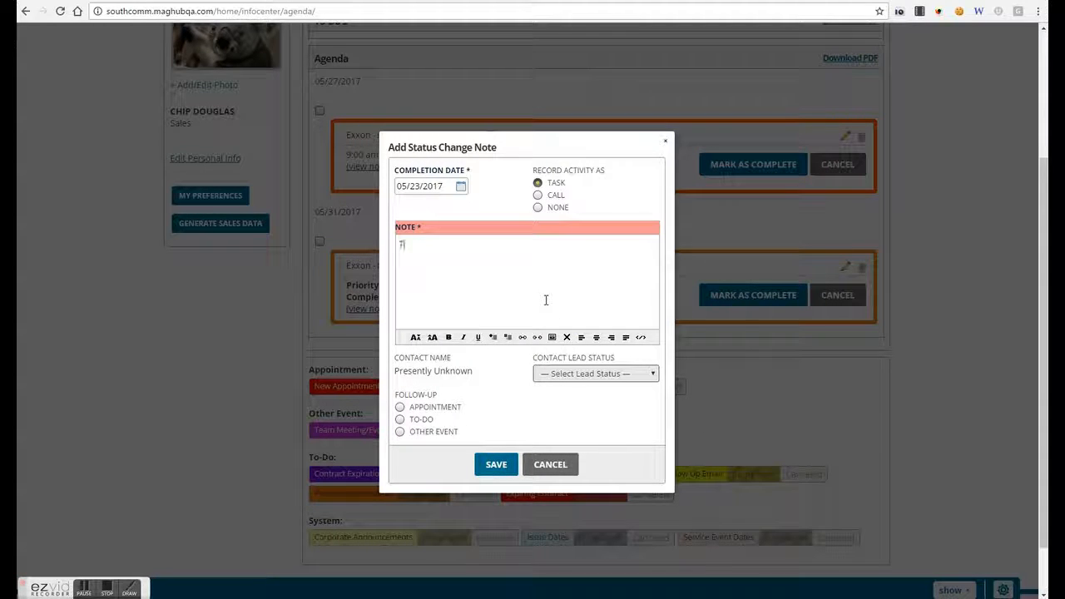
text(rly)
click(497, 464)
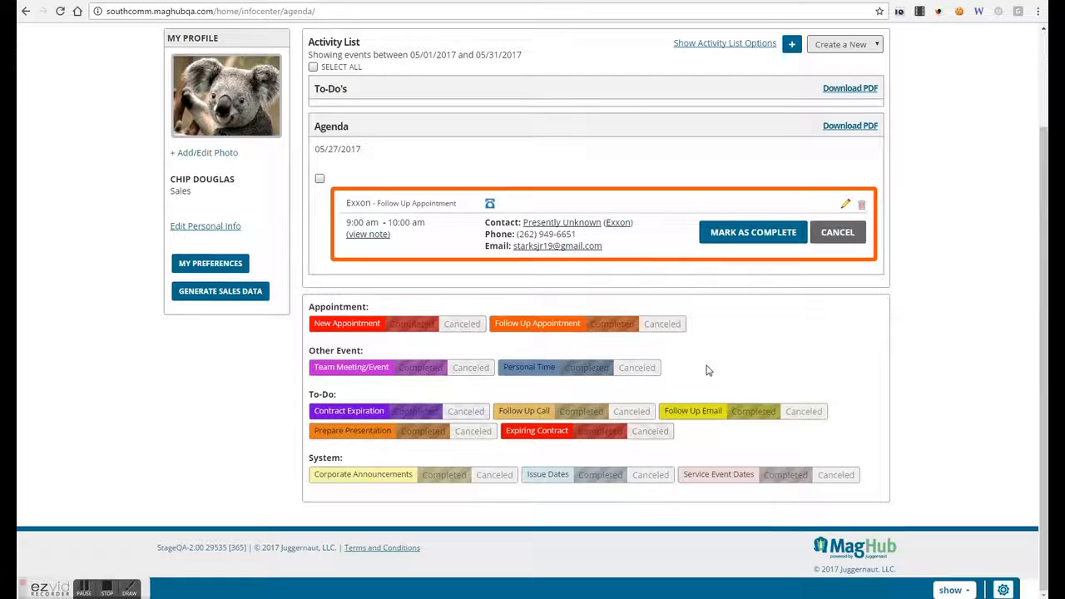
- Tick the Exxon Follow Up Appointment on 05/27 and reopen Agenda Options
scroll(707, 369, up, 1)
scroll(707, 369, up, 1)
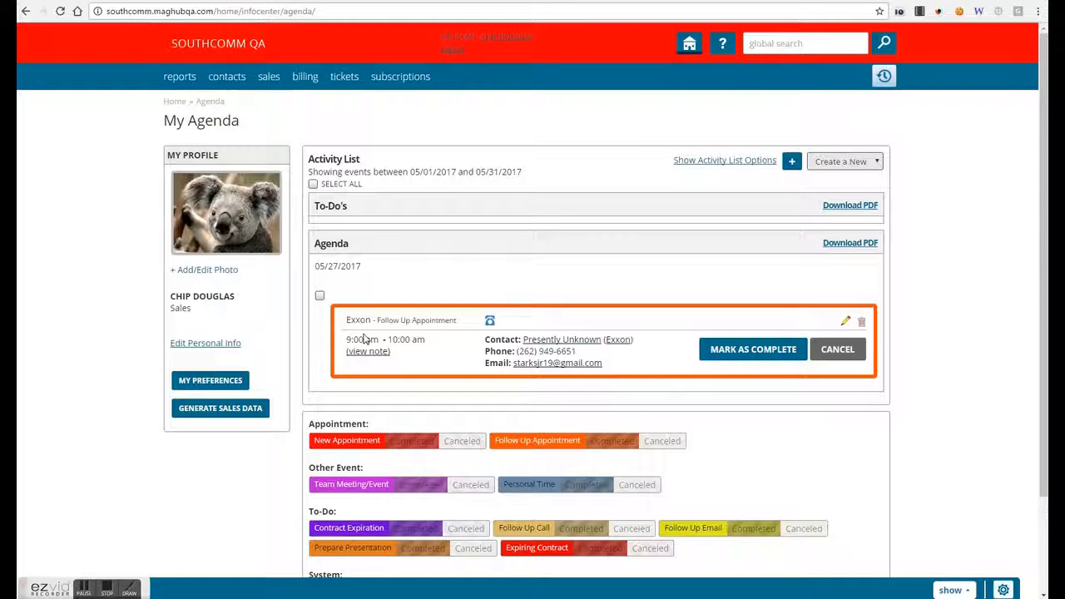
click(319, 295)
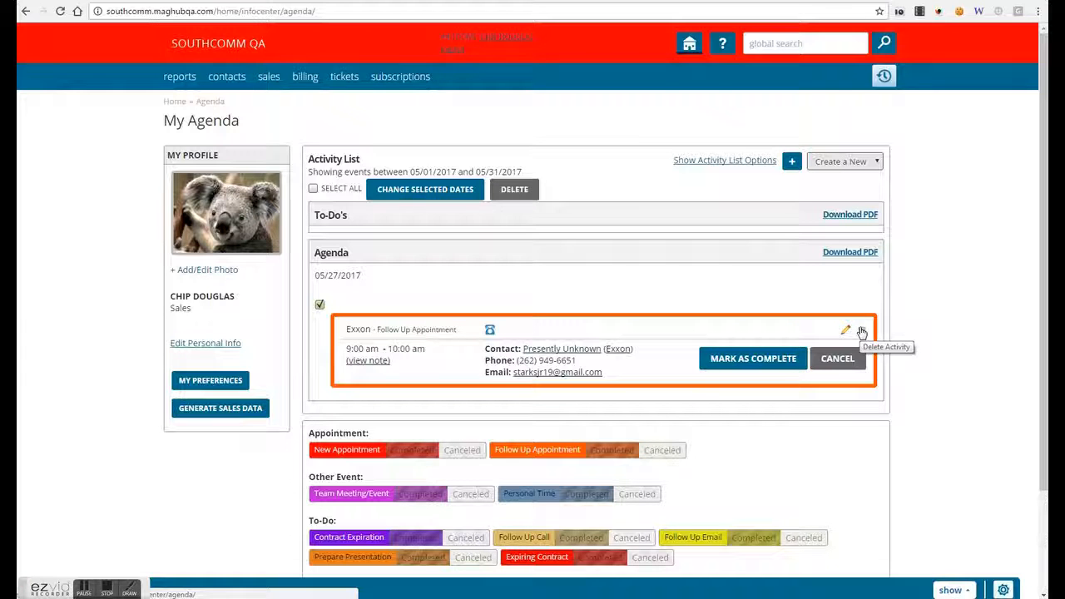
scroll(682, 345, down, 3)
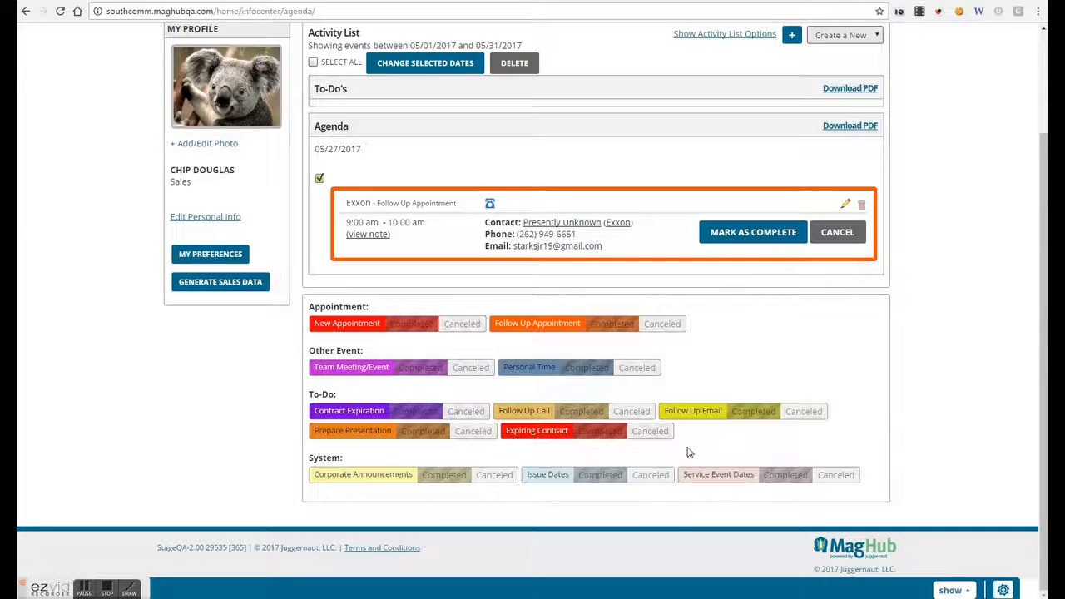
scroll(688, 461, up, 3)
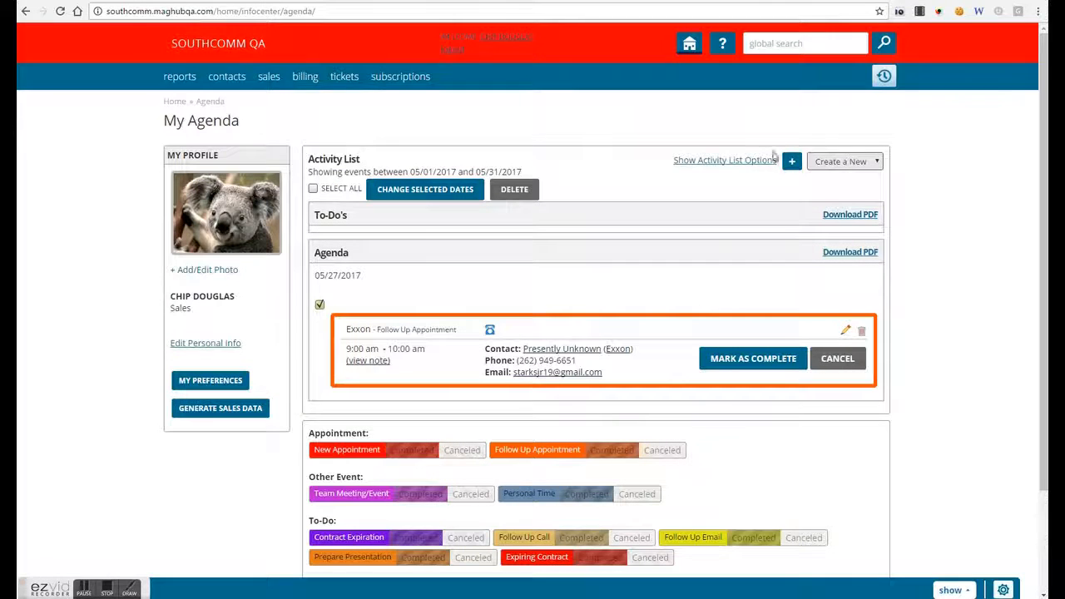
click(726, 160)
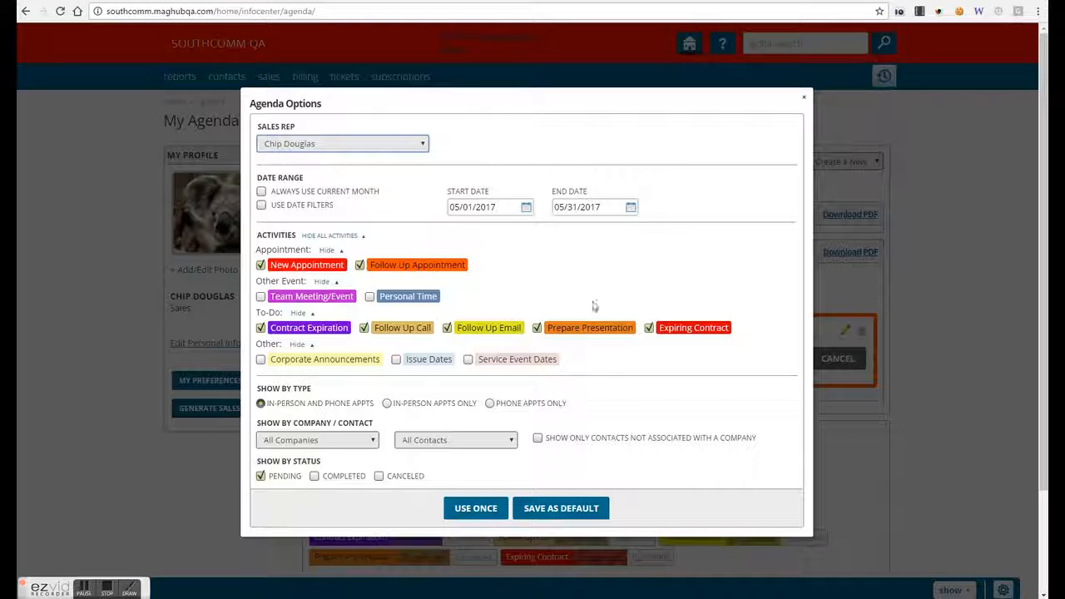
- Add Completed to the status filter and apply once, revealing the completed 05/31 presentation to-do
click(314, 476)
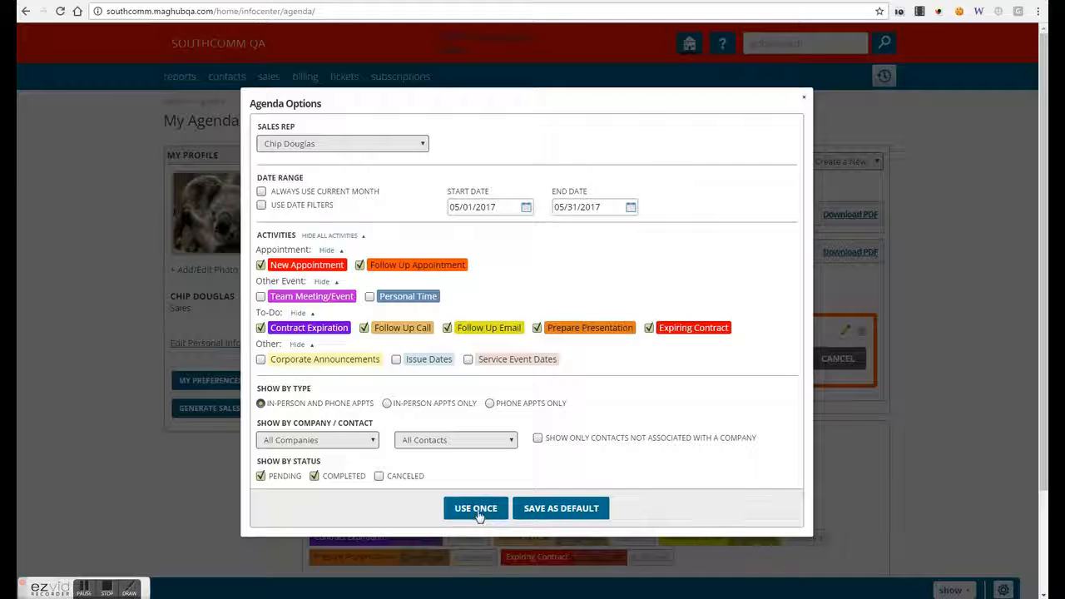
click(477, 509)
scroll(630, 436, down, 3)
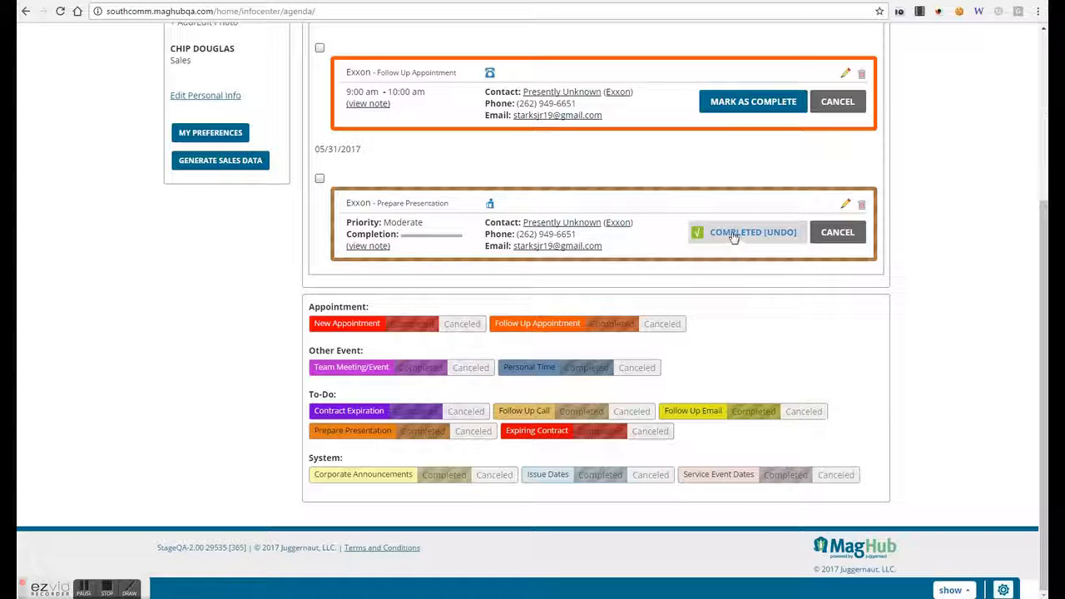
scroll(880, 387, up, 2)
scroll(880, 387, up, 2)
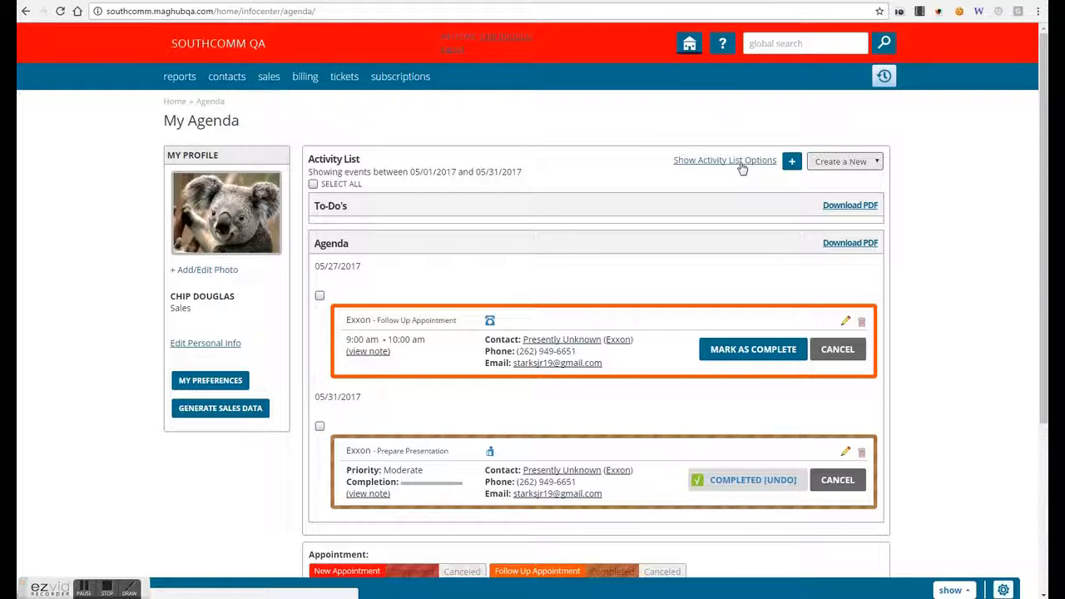
click(817, 163)
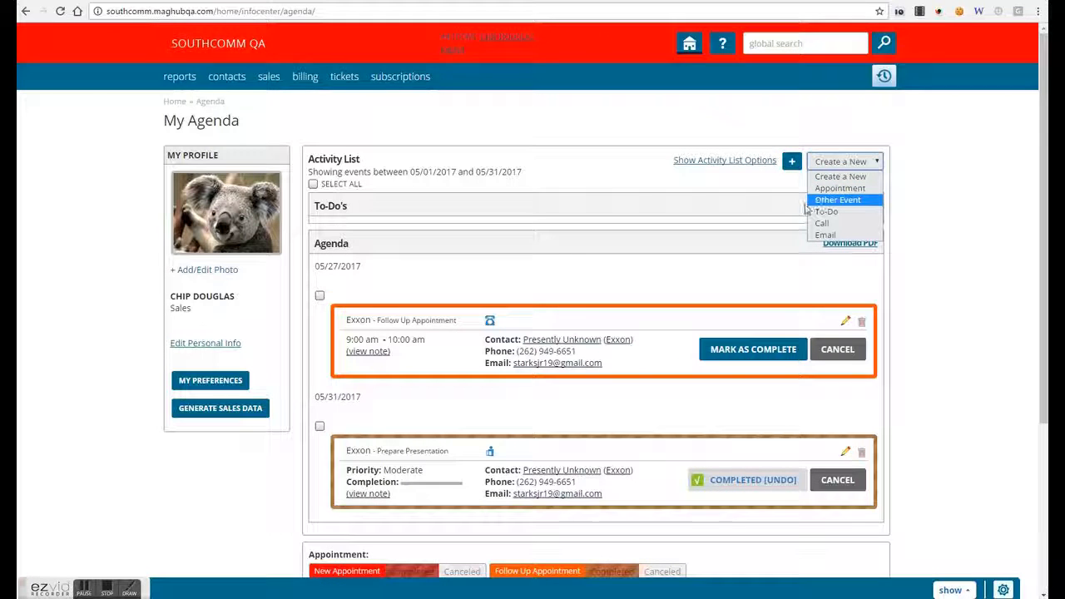
click(304, 120)
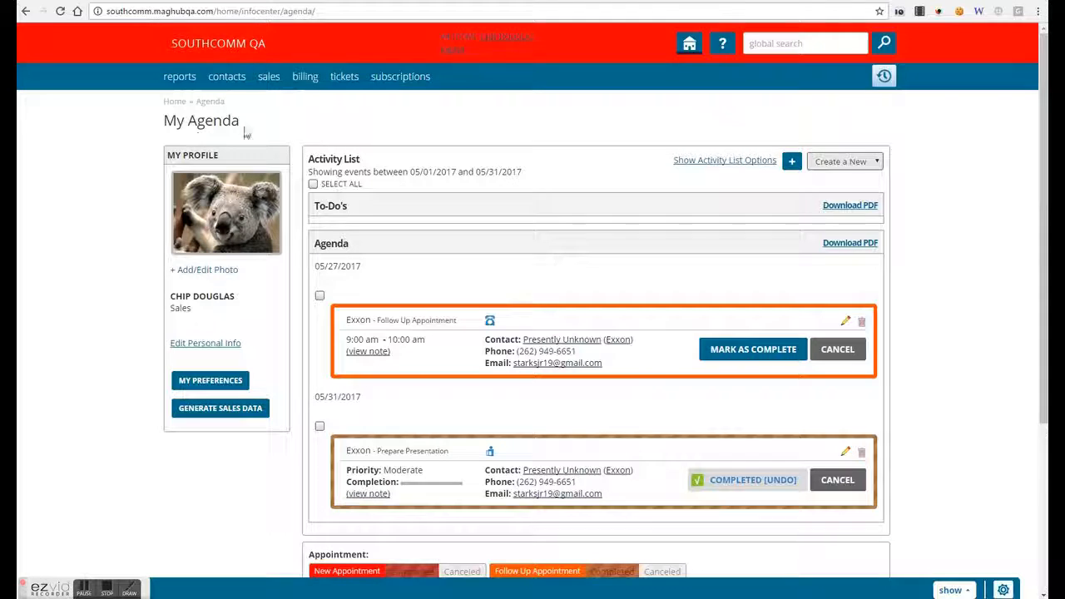
click(689, 43)
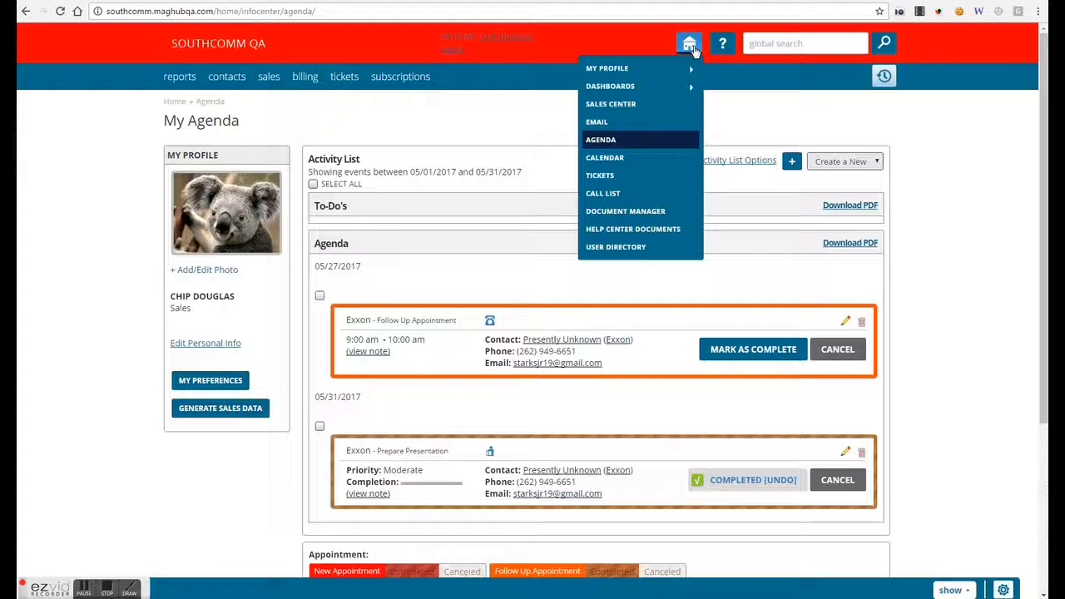
- Open My Calendar for May 2017 and show its Calendar Options
click(680, 164)
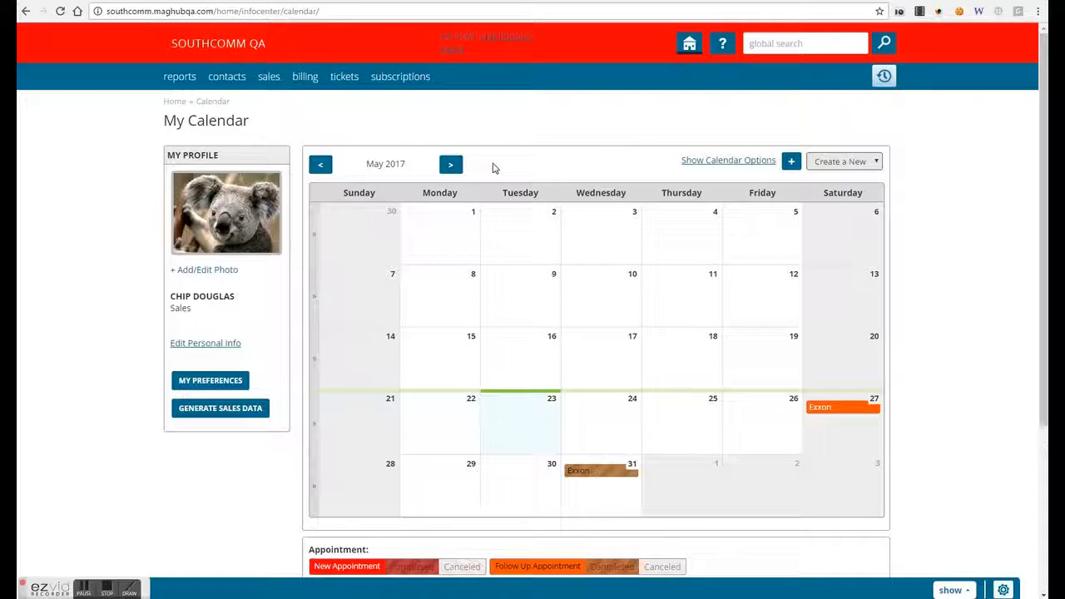
click(700, 161)
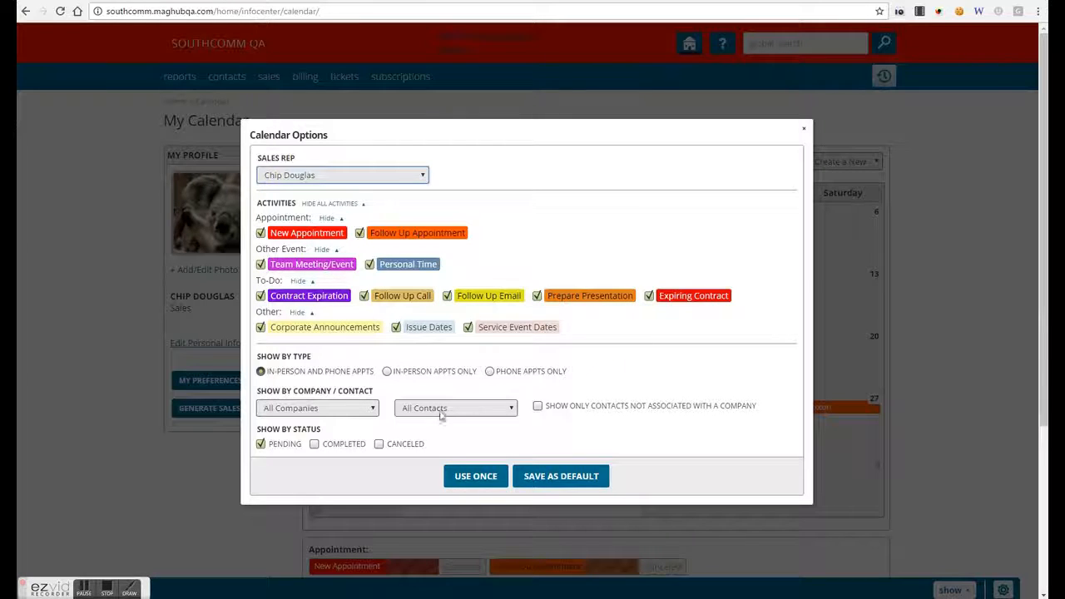
- Include Completed and Canceled activities on the calendar, applying the filter once
click(314, 444)
click(378, 444)
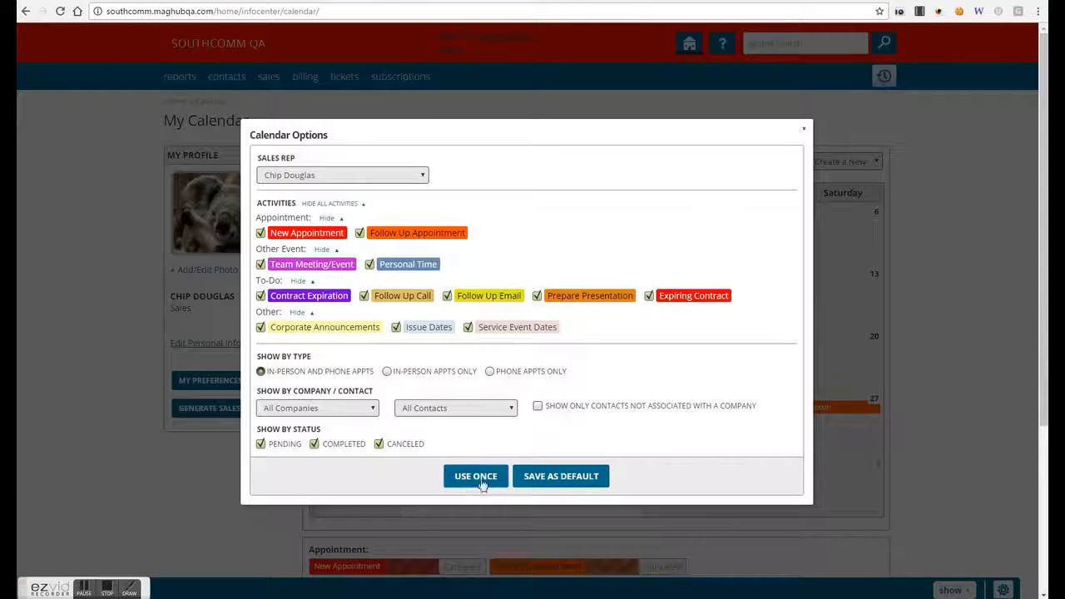
click(478, 484)
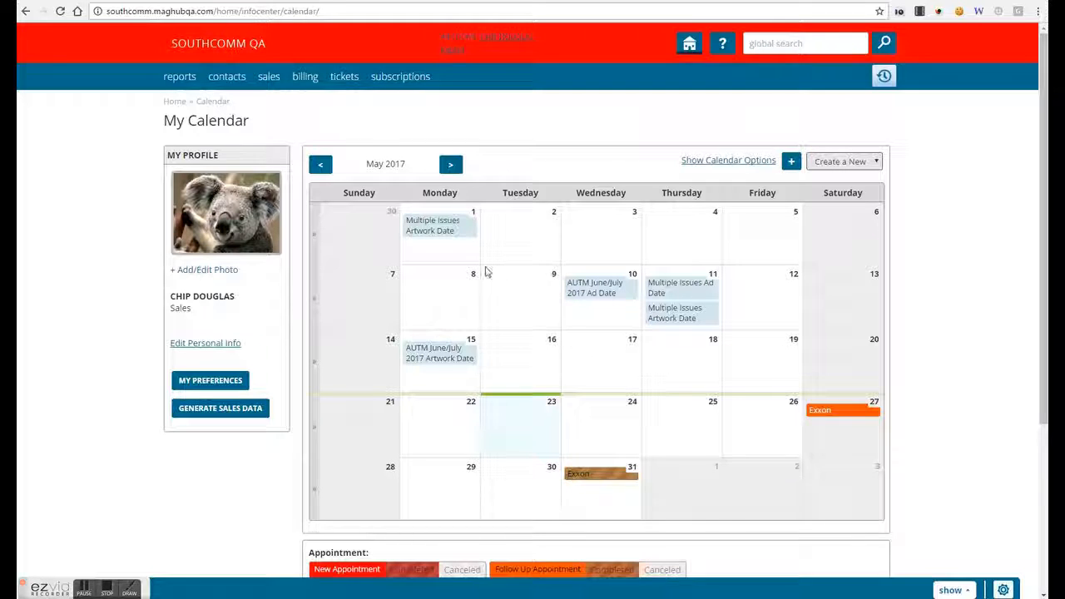
scroll(744, 430, down, 3)
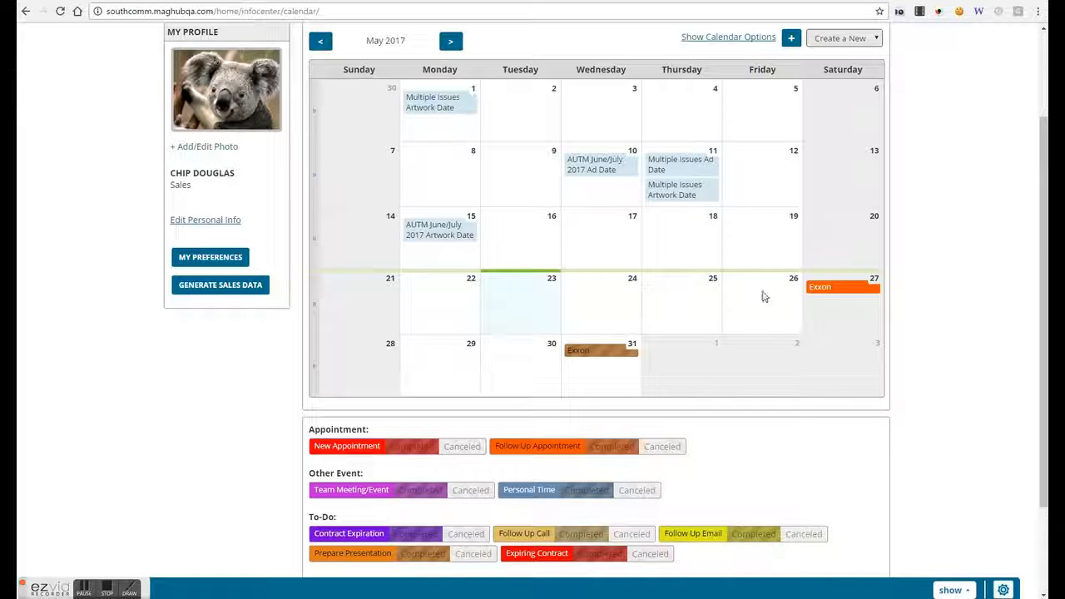
scroll(824, 261, up, 3)
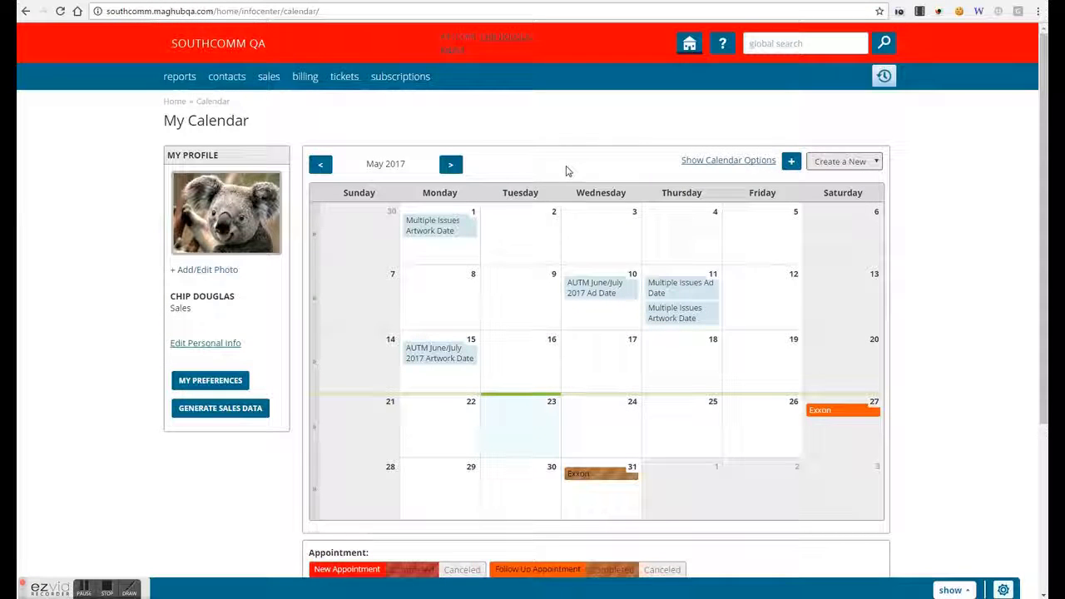
- Browse the calendar forward to July 2017, then back to March 2017
click(450, 168)
click(449, 168)
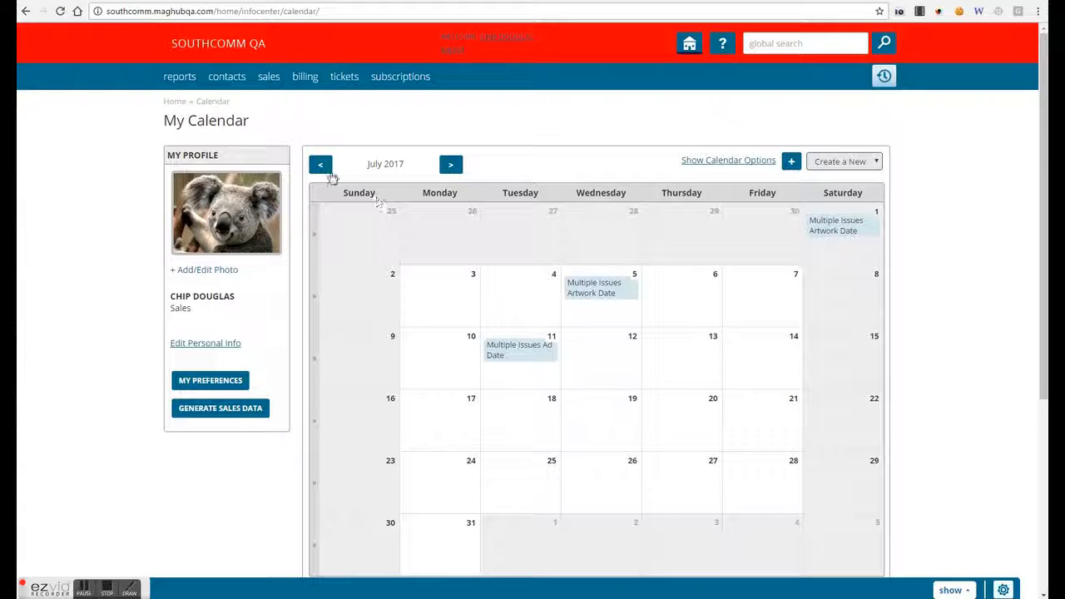
click(328, 173)
click(329, 173)
click(328, 172)
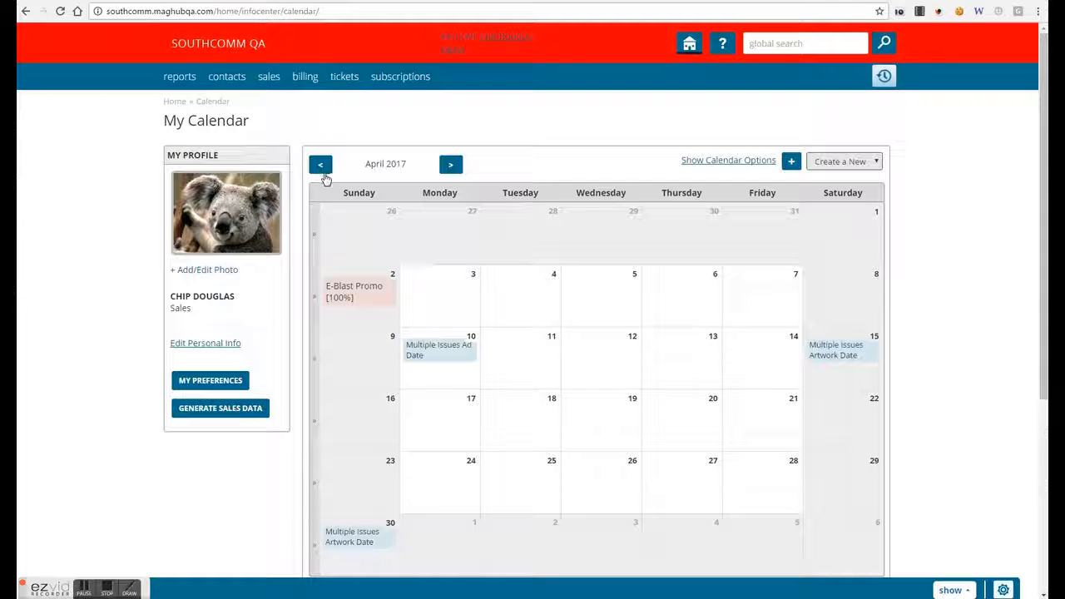
click(327, 172)
scroll(932, 346, down, 4)
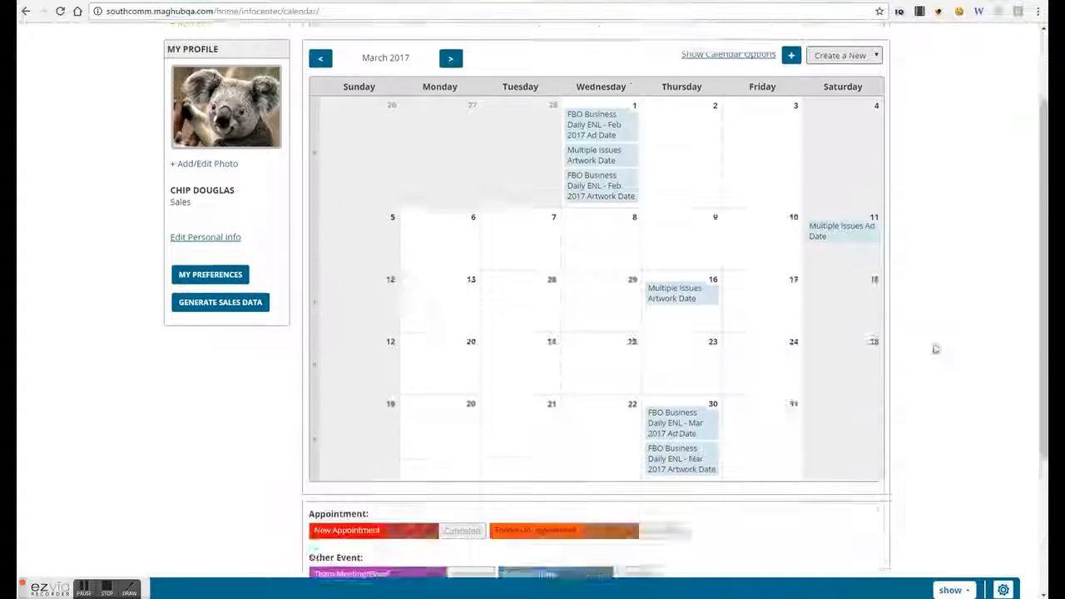
scroll(730, 408, up, 4)
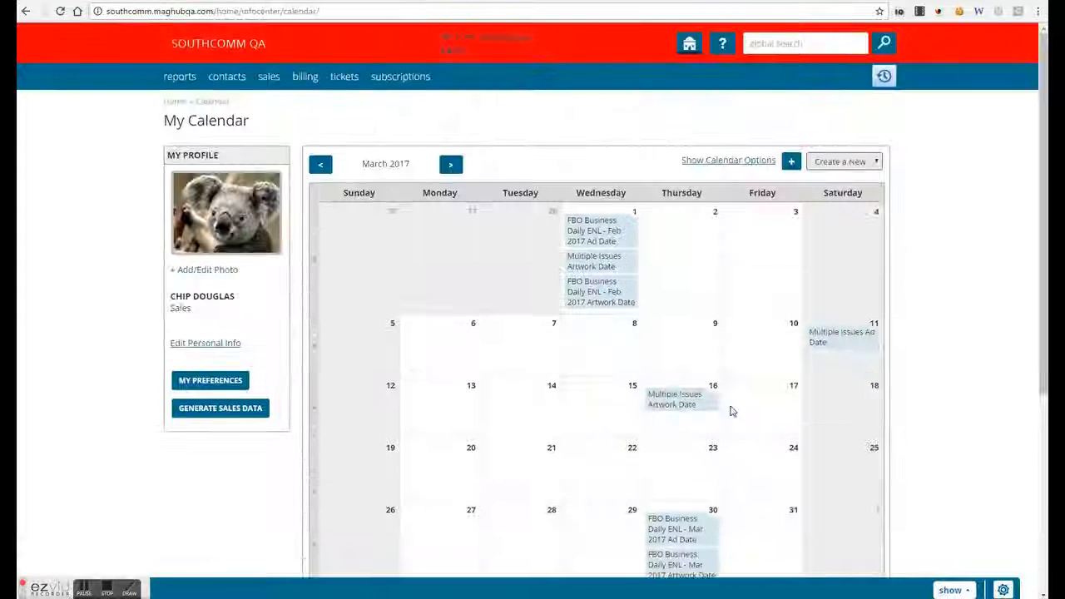